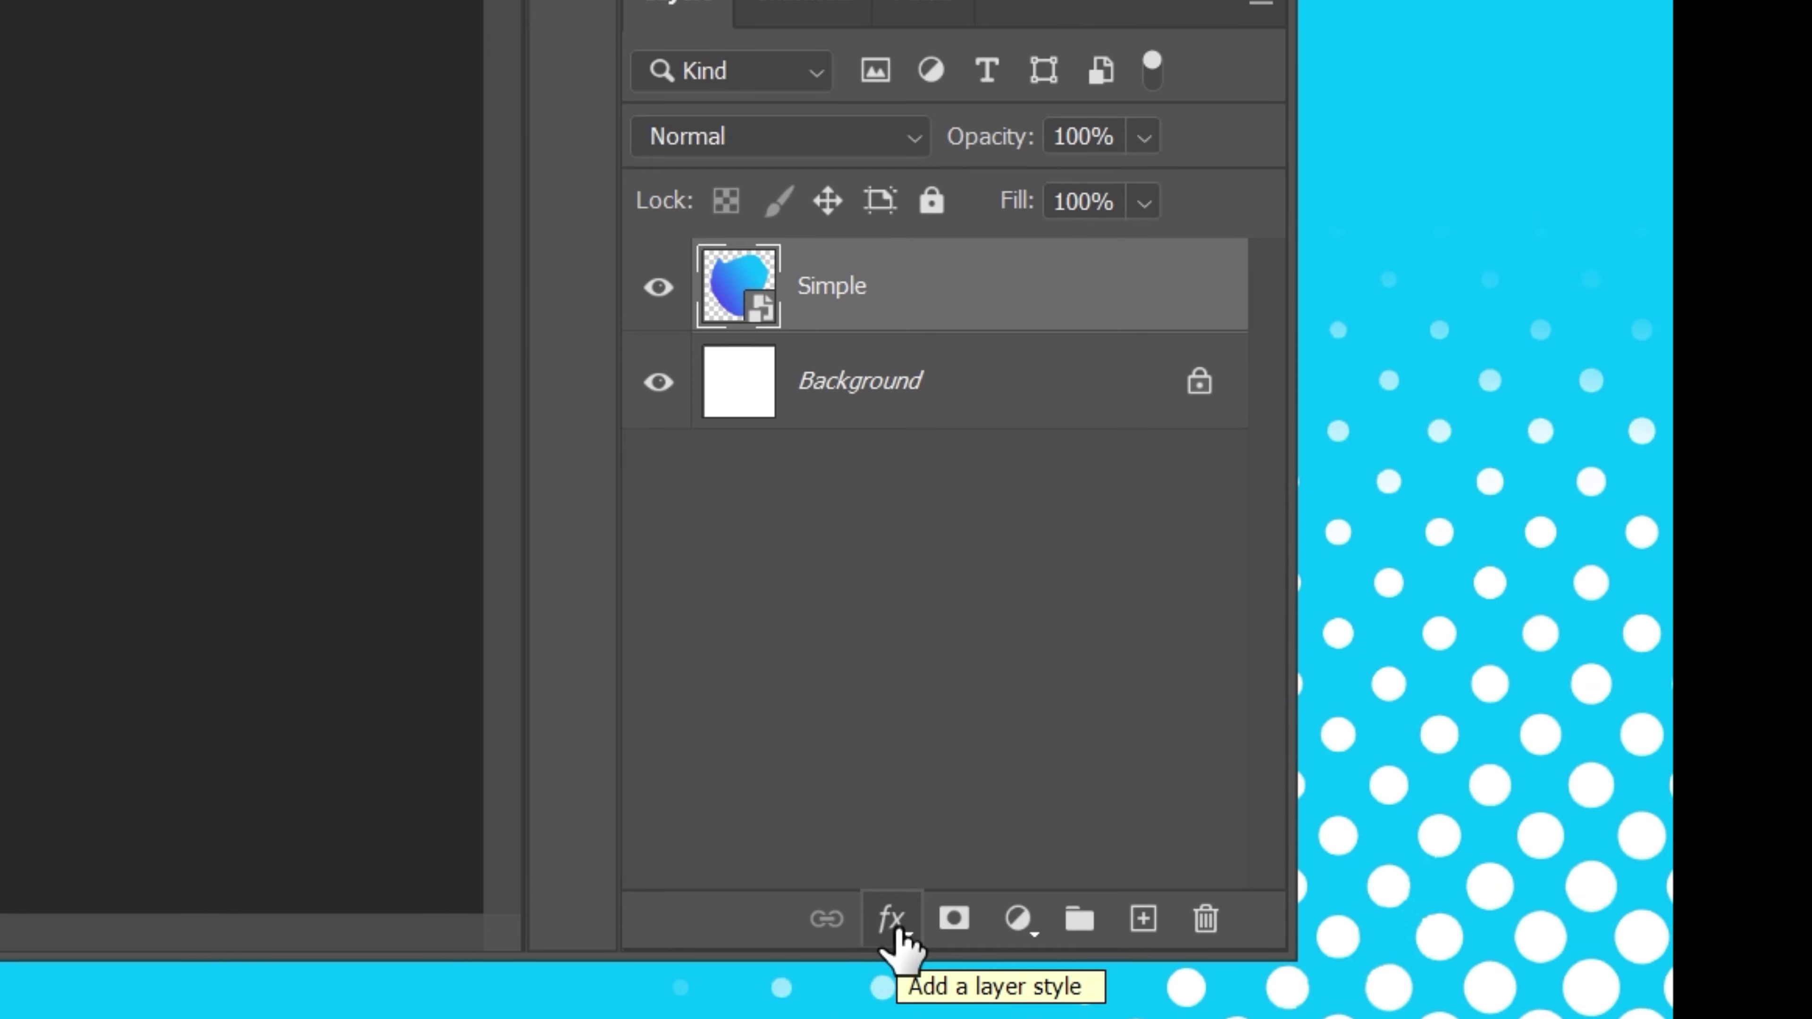
- Add a drop shadow to the Simple layer and adjust its distance, spread and size for a soft shadow offset from the shape
{"action": "left_click", "coordinate": [892, 921]}
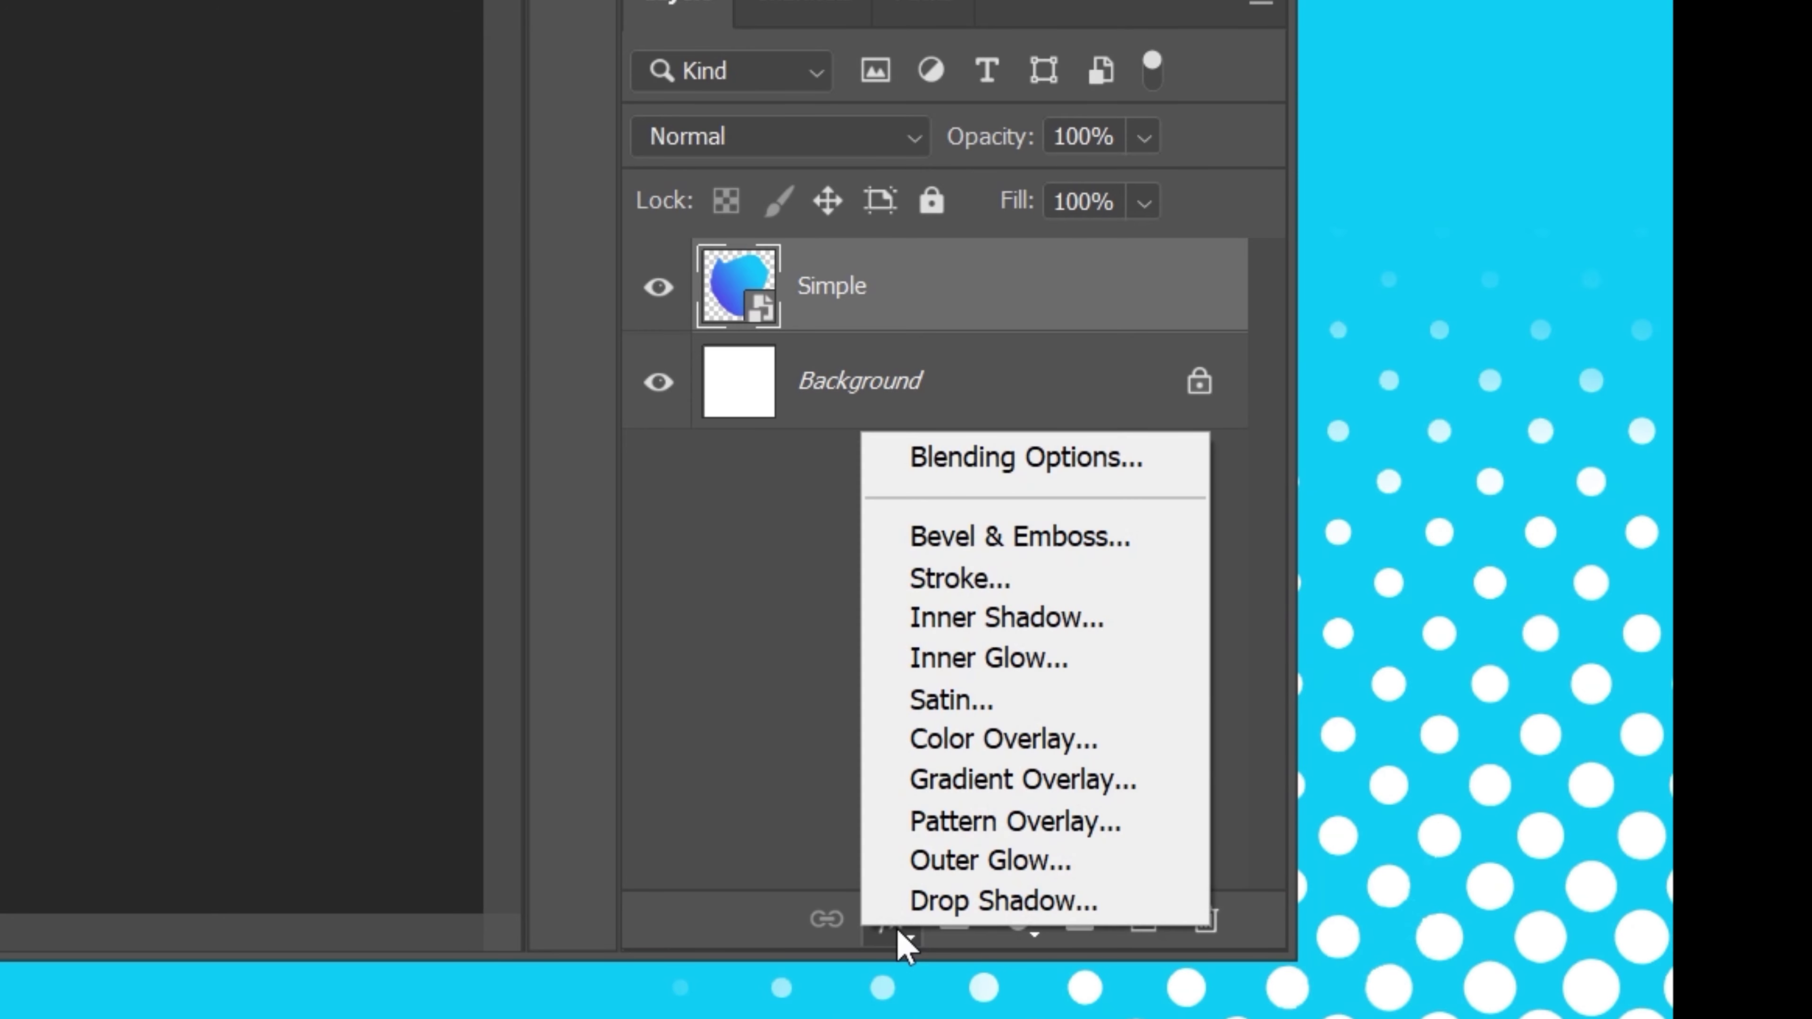
{"action": "left_click", "coordinate": [933, 902]}
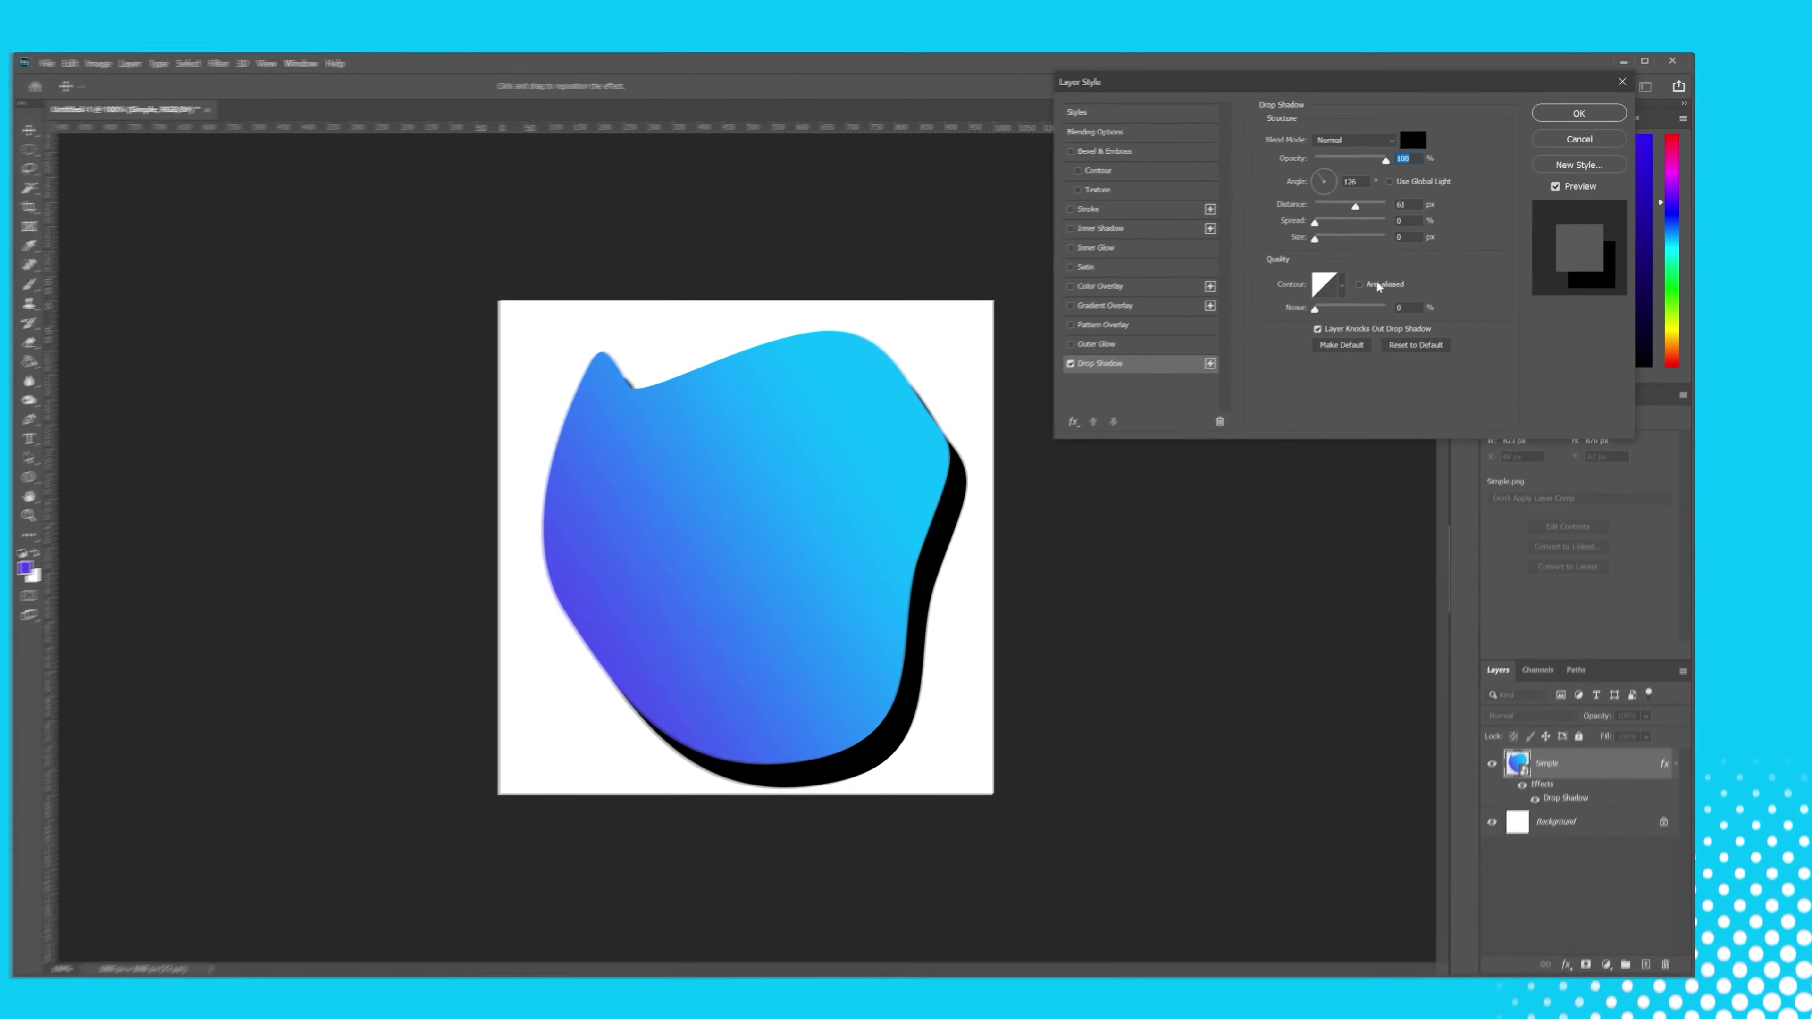
{"action": "left_click_drag", "start_coordinate": [1355, 207], "coordinate": [1337, 216]}
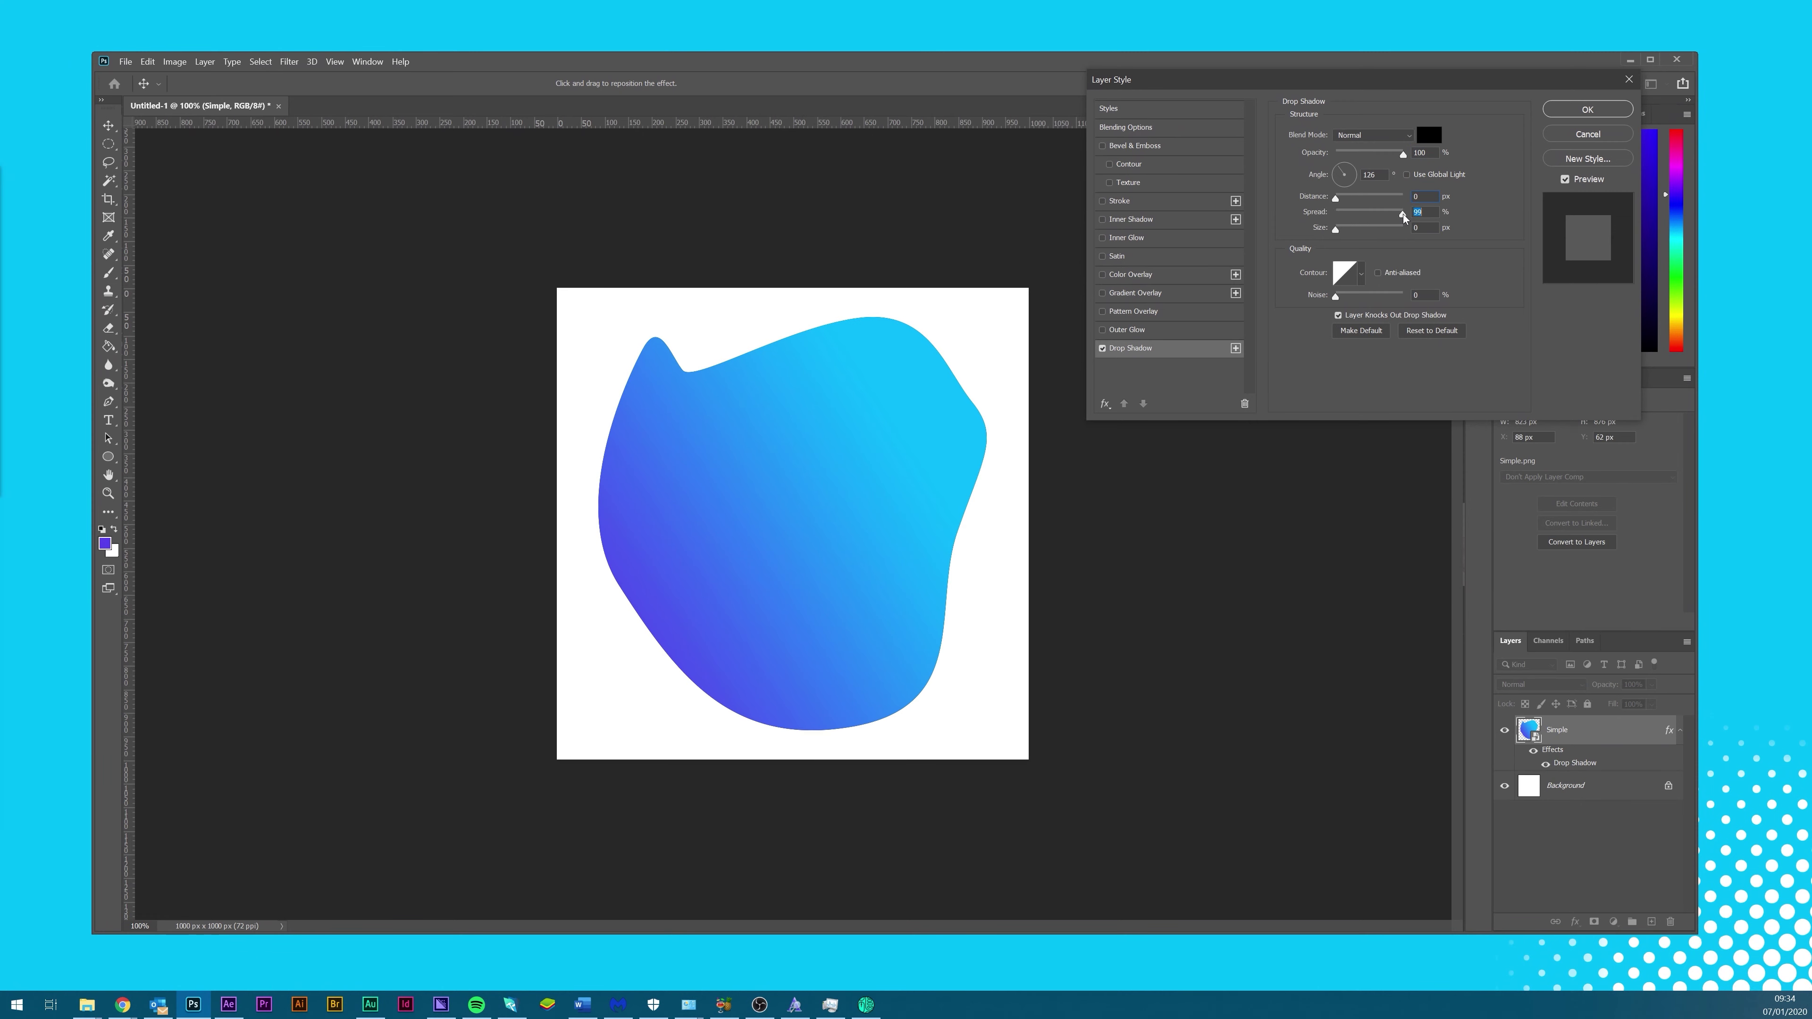
{"action": "mouse_move", "coordinate": [1338, 232]}
{"action": "left_mouse_down"}
{"action": "mouse_move", "coordinate": [1364, 233]}
{"action": "mouse_move", "coordinate": [1330, 233]}
{"action": "left_mouse_up"}
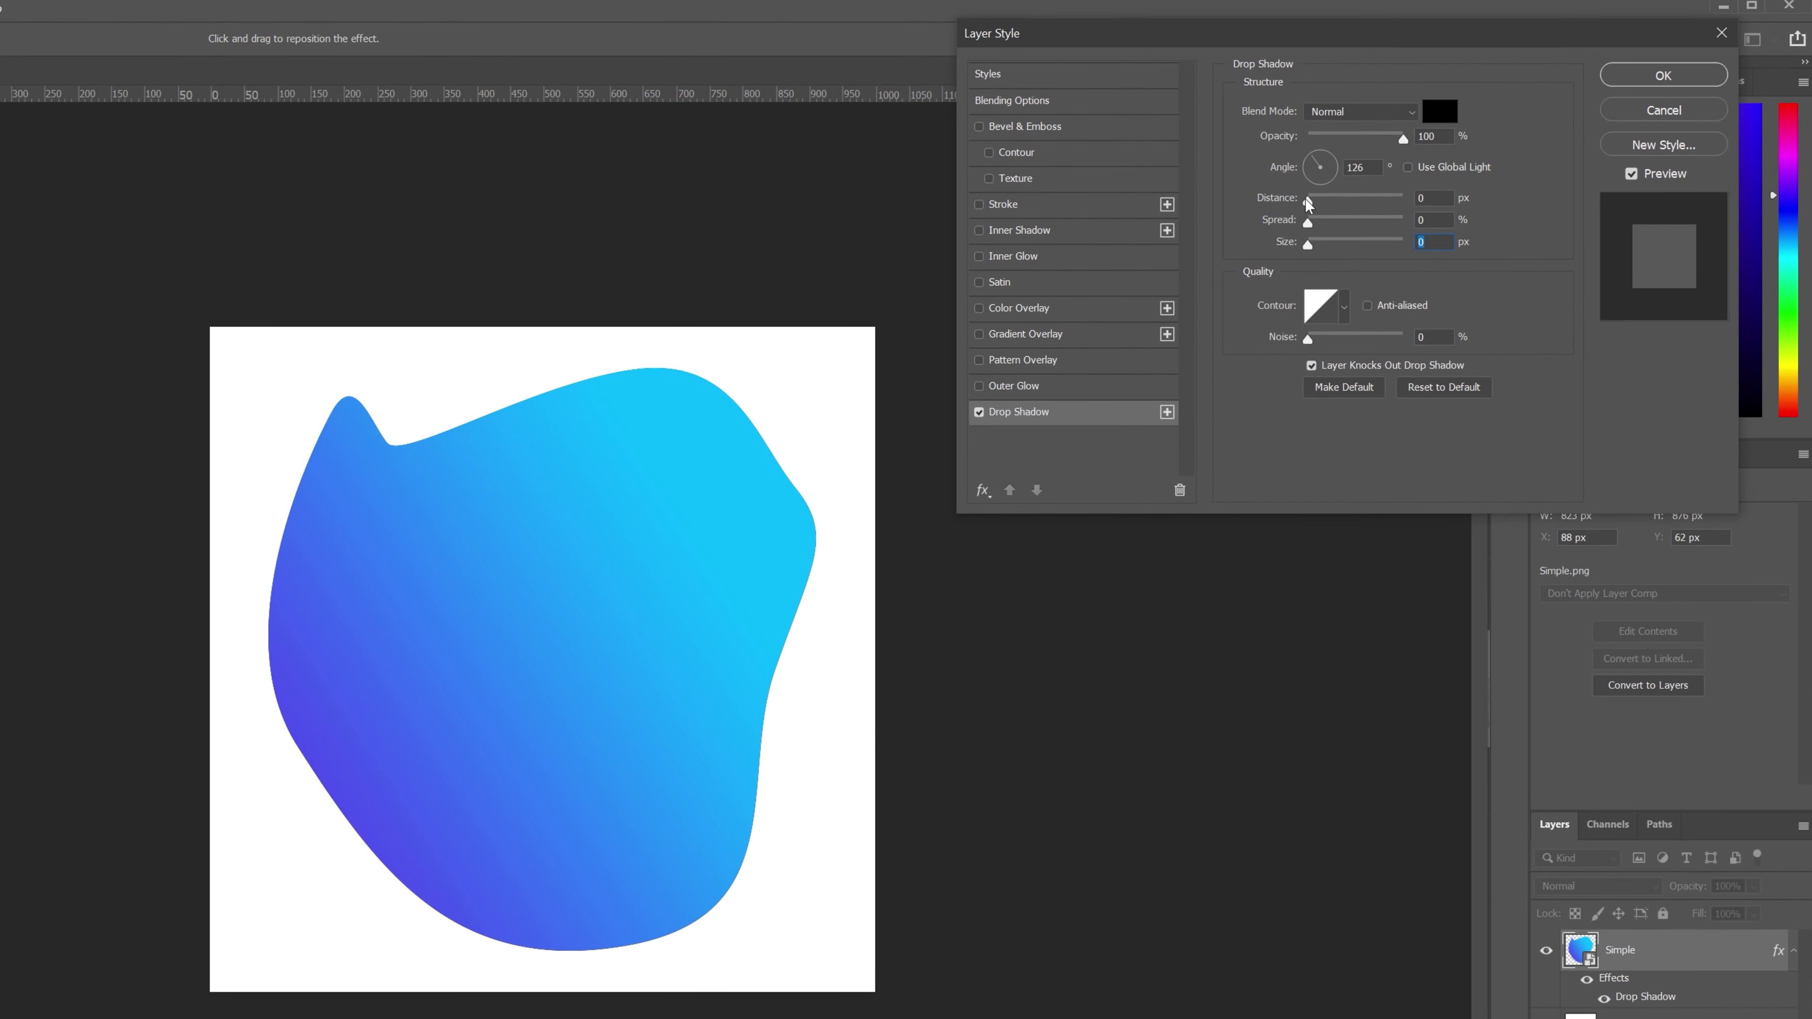
{"action": "mouse_move", "coordinate": [1310, 199]}
{"action": "left_mouse_down"}
{"action": "mouse_move", "coordinate": [1374, 204]}
{"action": "mouse_move", "coordinate": [1296, 190]}
{"action": "left_mouse_up"}
{"action": "left_click_drag", "start_coordinate": [1307, 244], "coordinate": [1366, 216]}
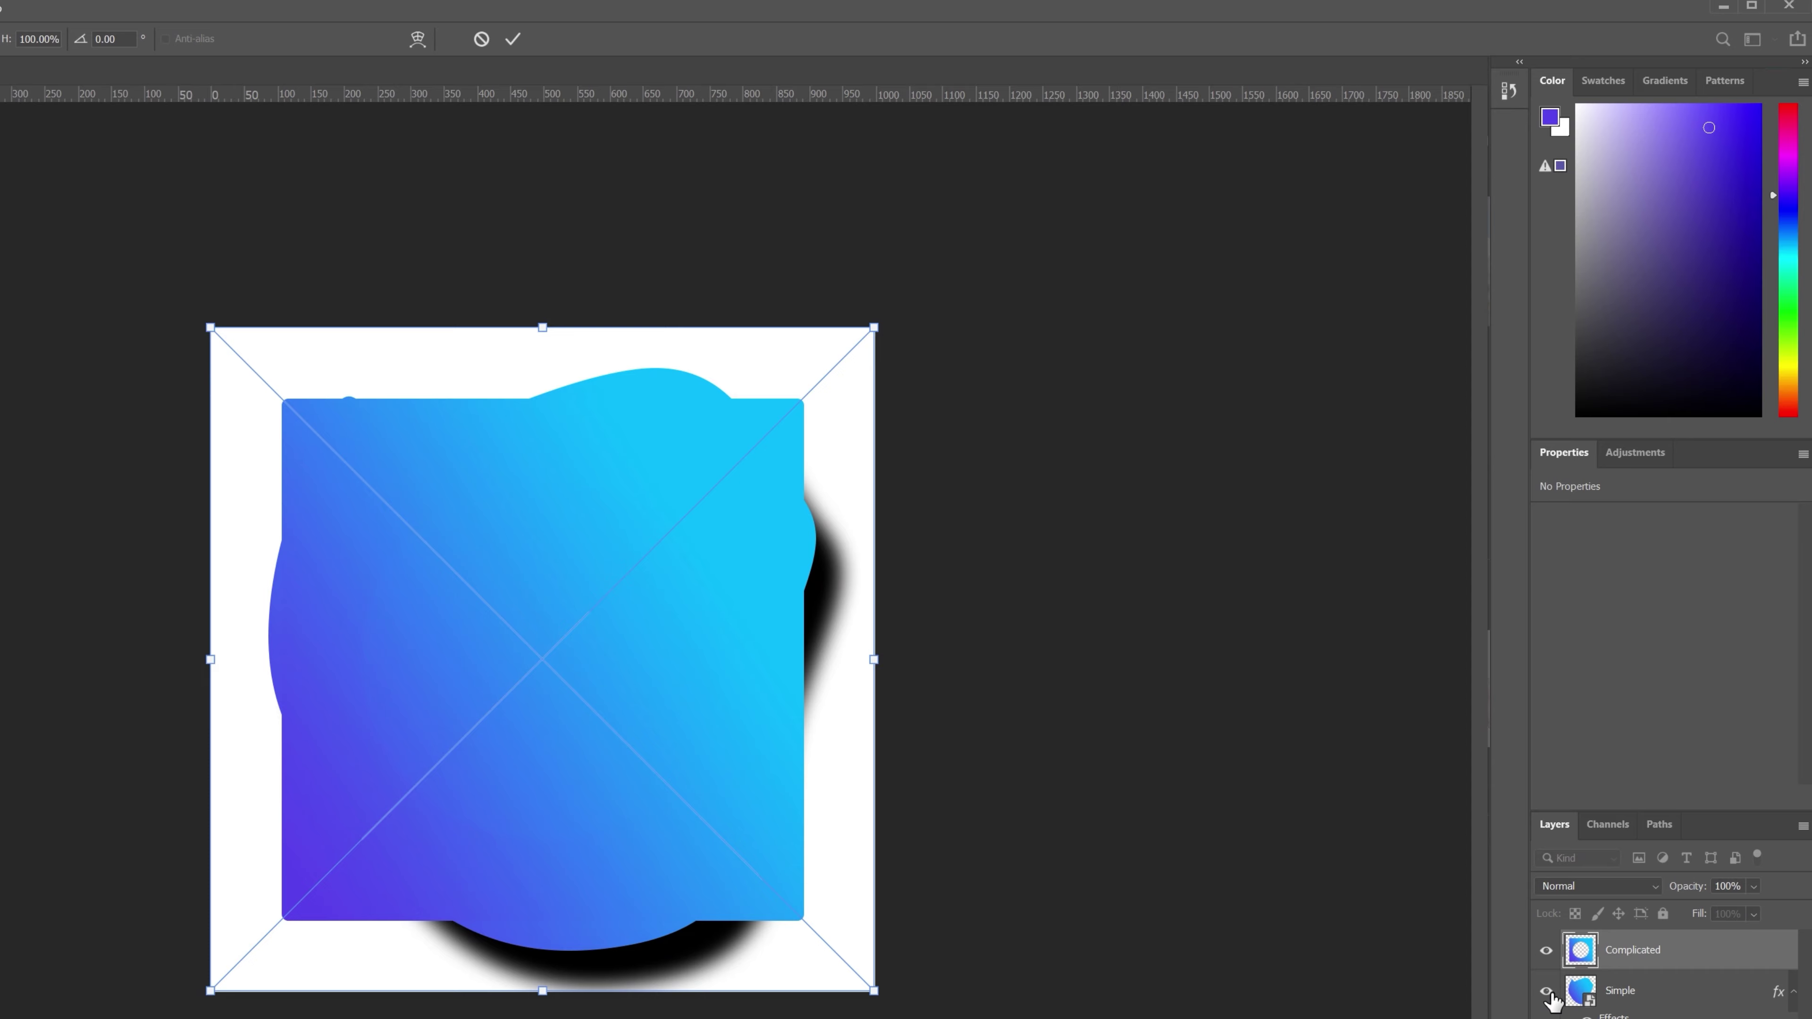
- Hide the Simple layer and apply a Drop Shadow layer style to the Complicated layer
{"action": "left_click", "coordinate": [1549, 993]}
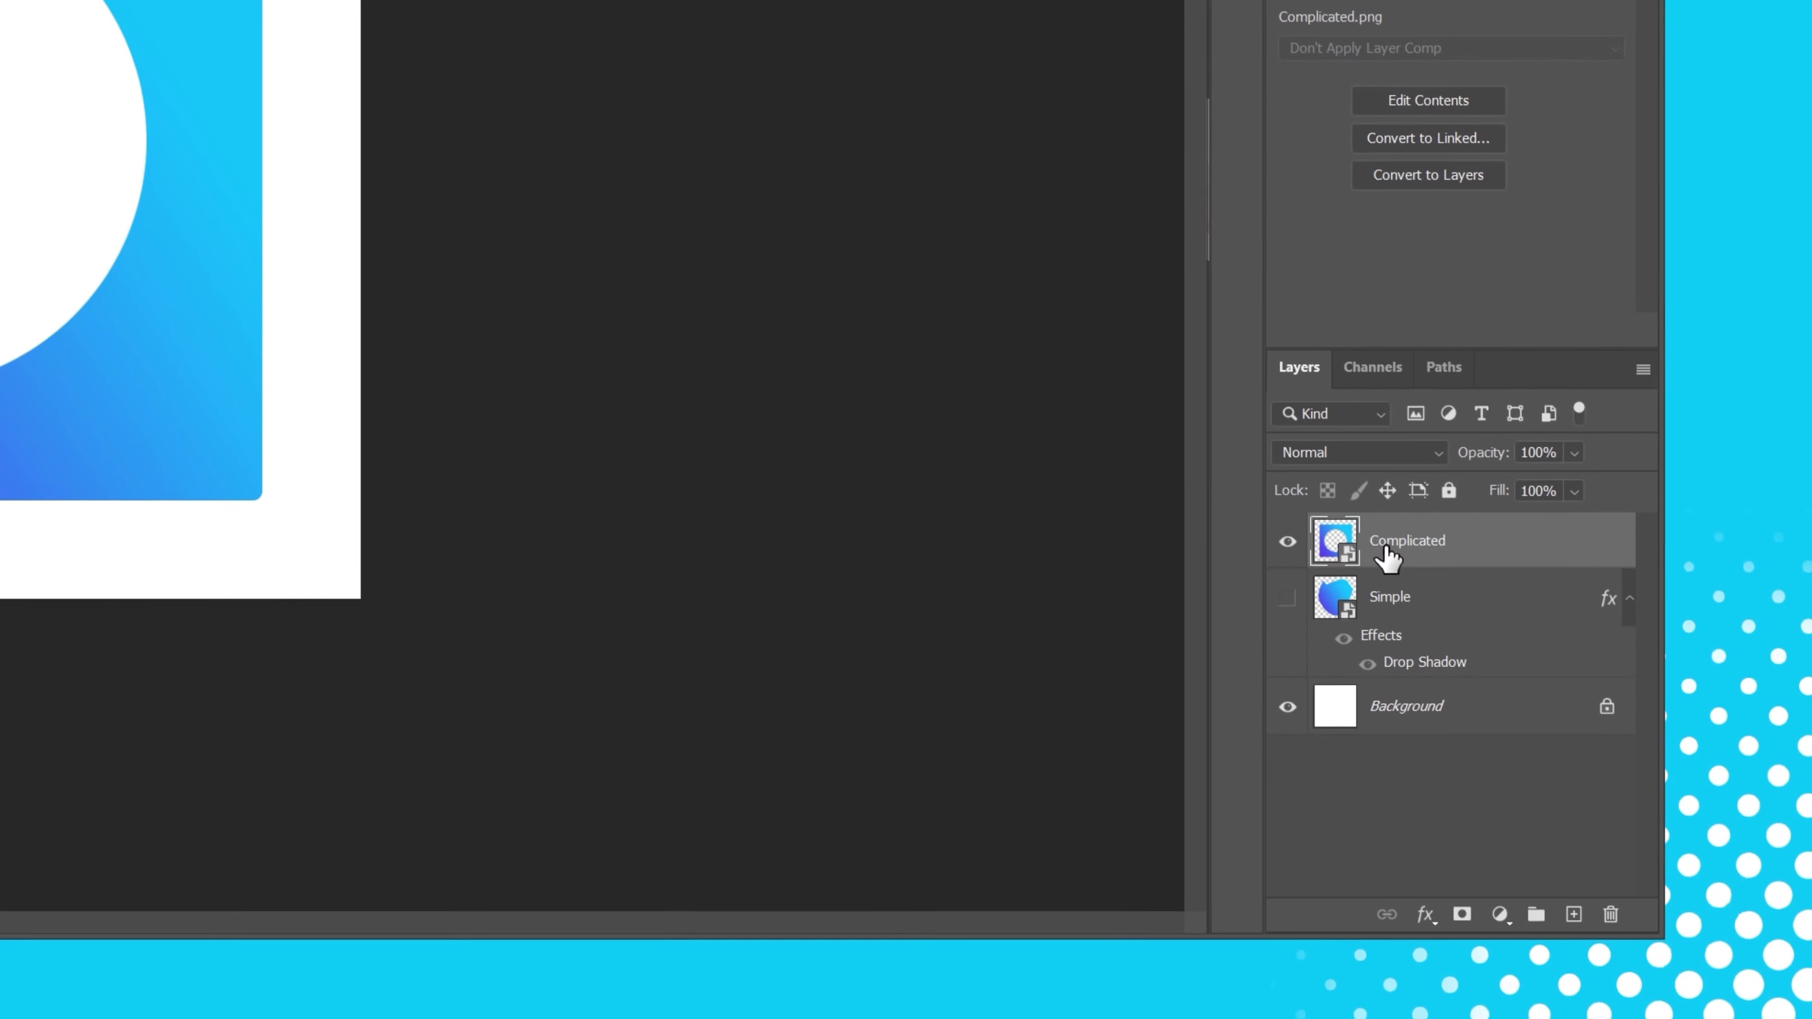
{"action": "right_click", "coordinate": [1616, 953]}
{"action": "left_click", "coordinate": [1431, 851]}
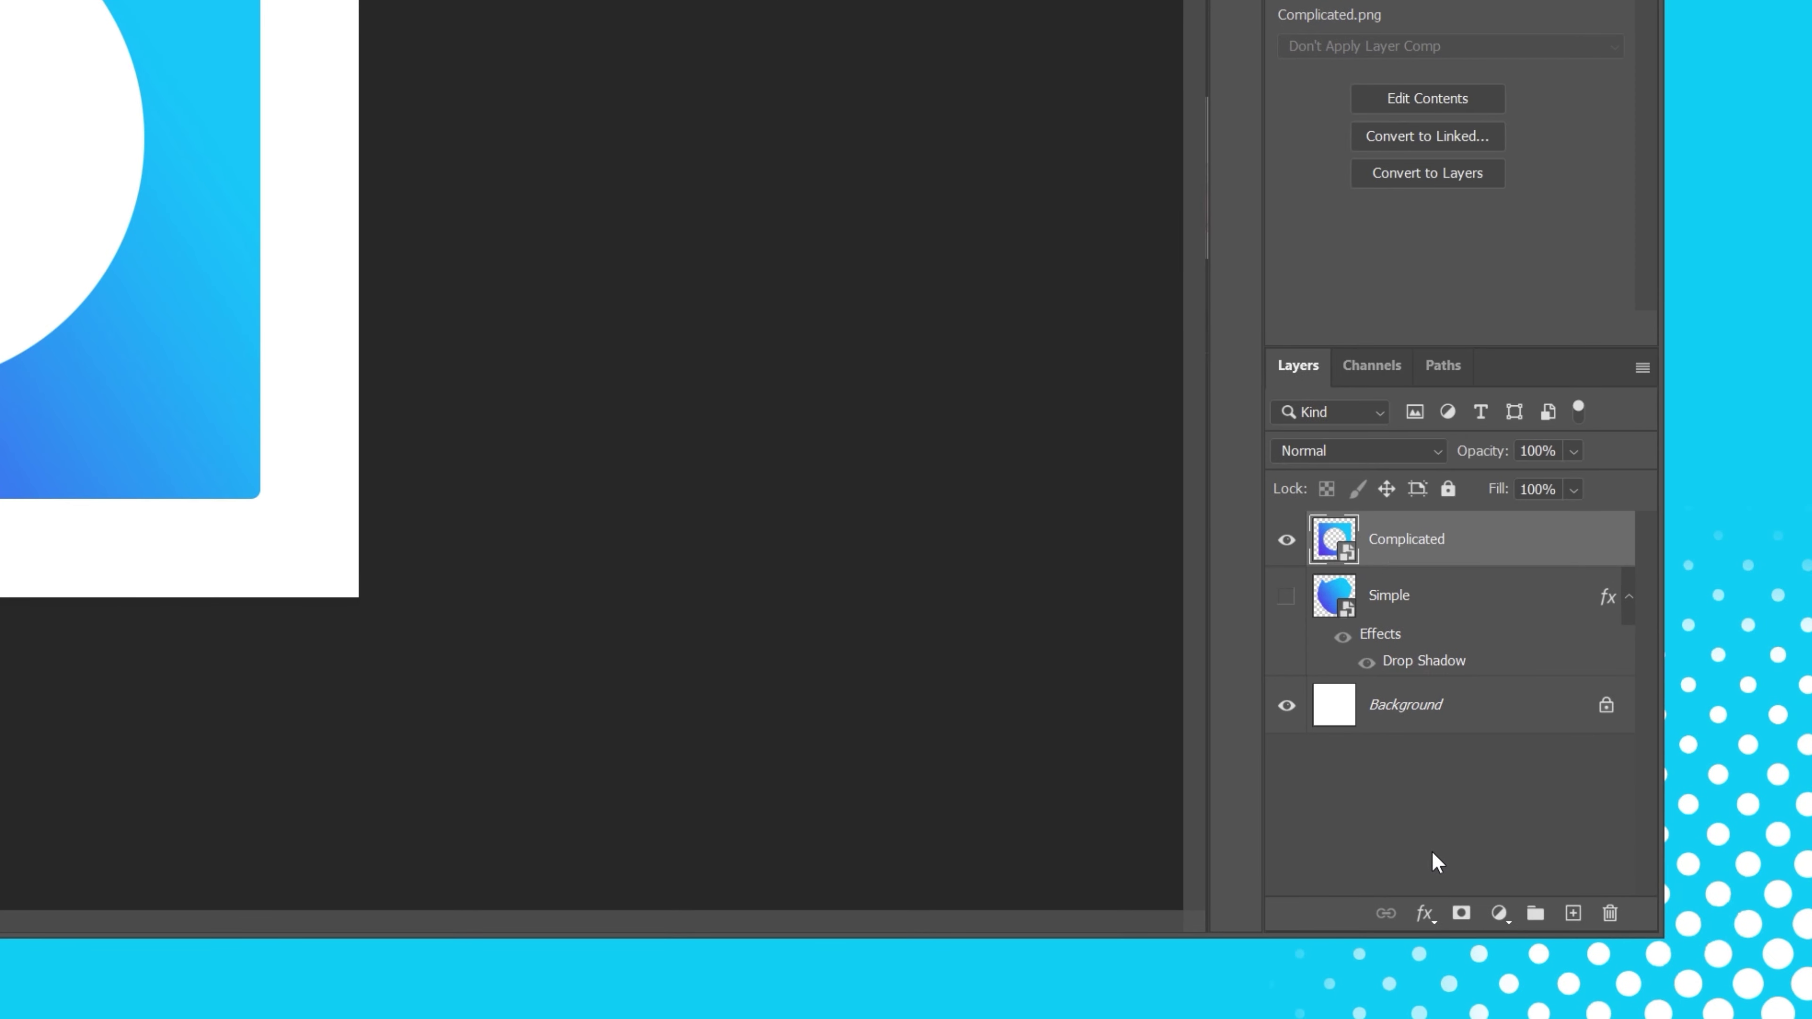
{"action": "left_click", "coordinate": [1426, 912]}
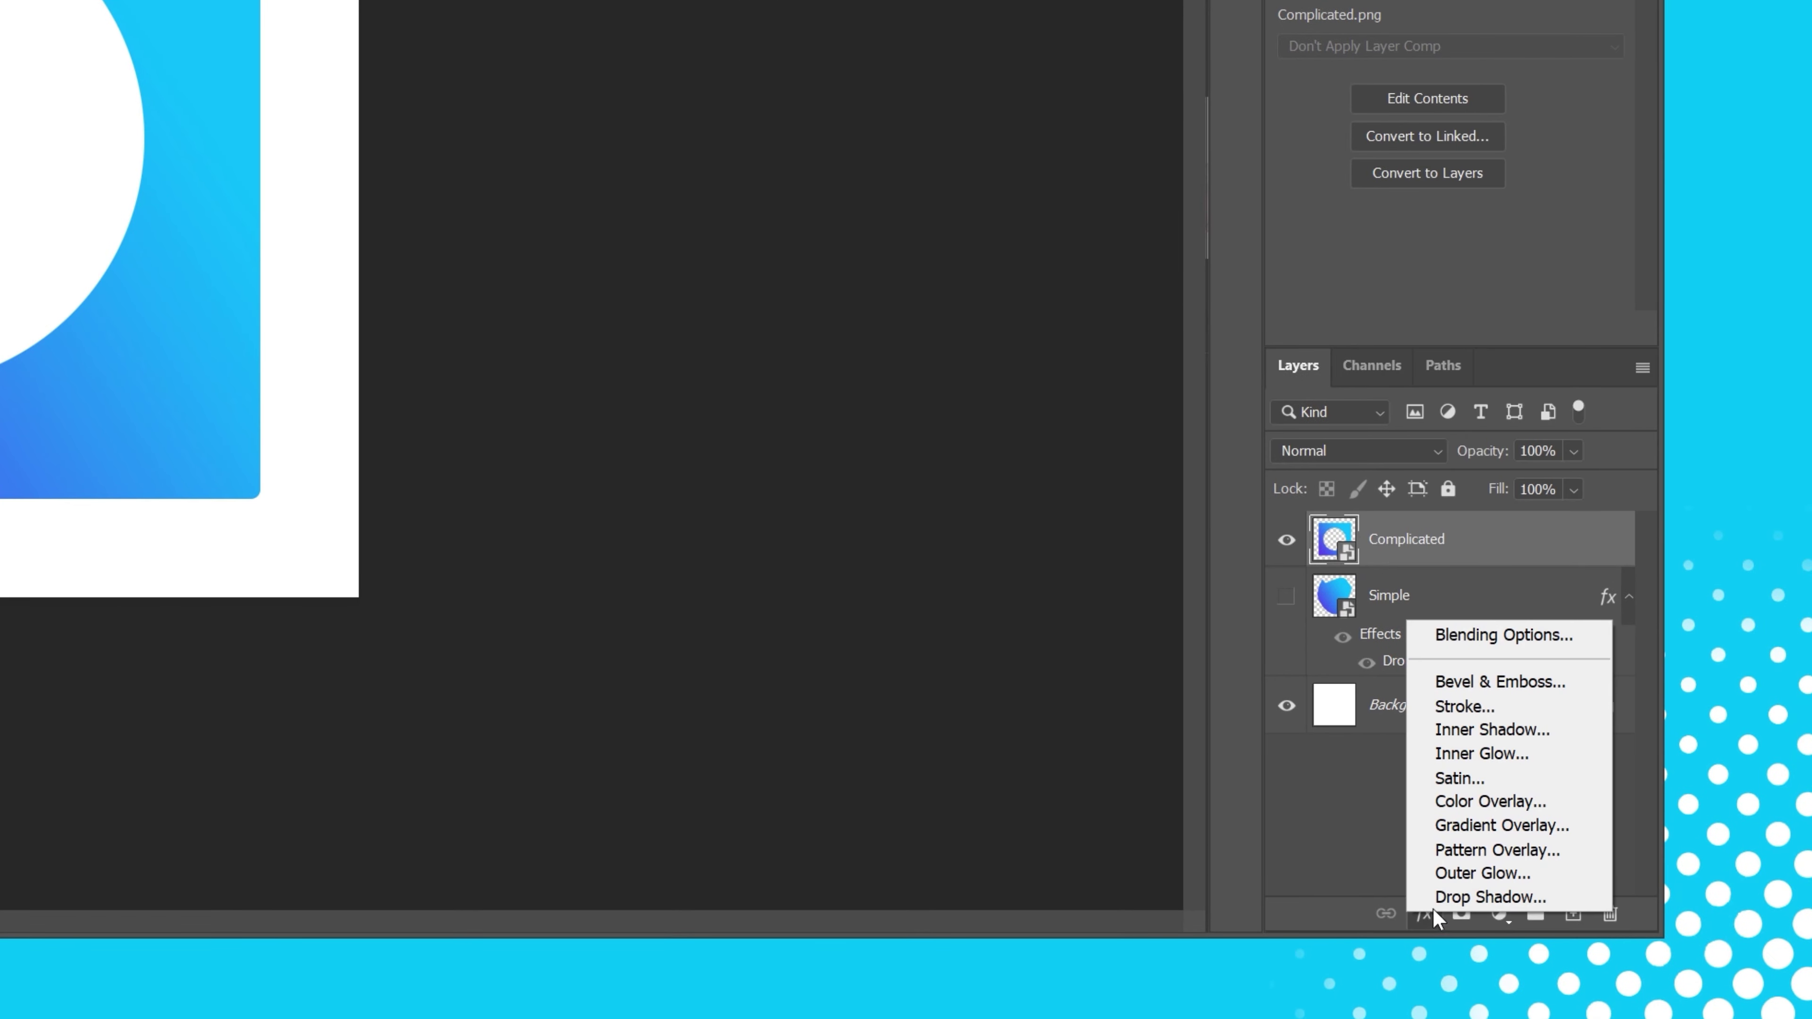
{"action": "left_click", "coordinate": [1434, 903]}
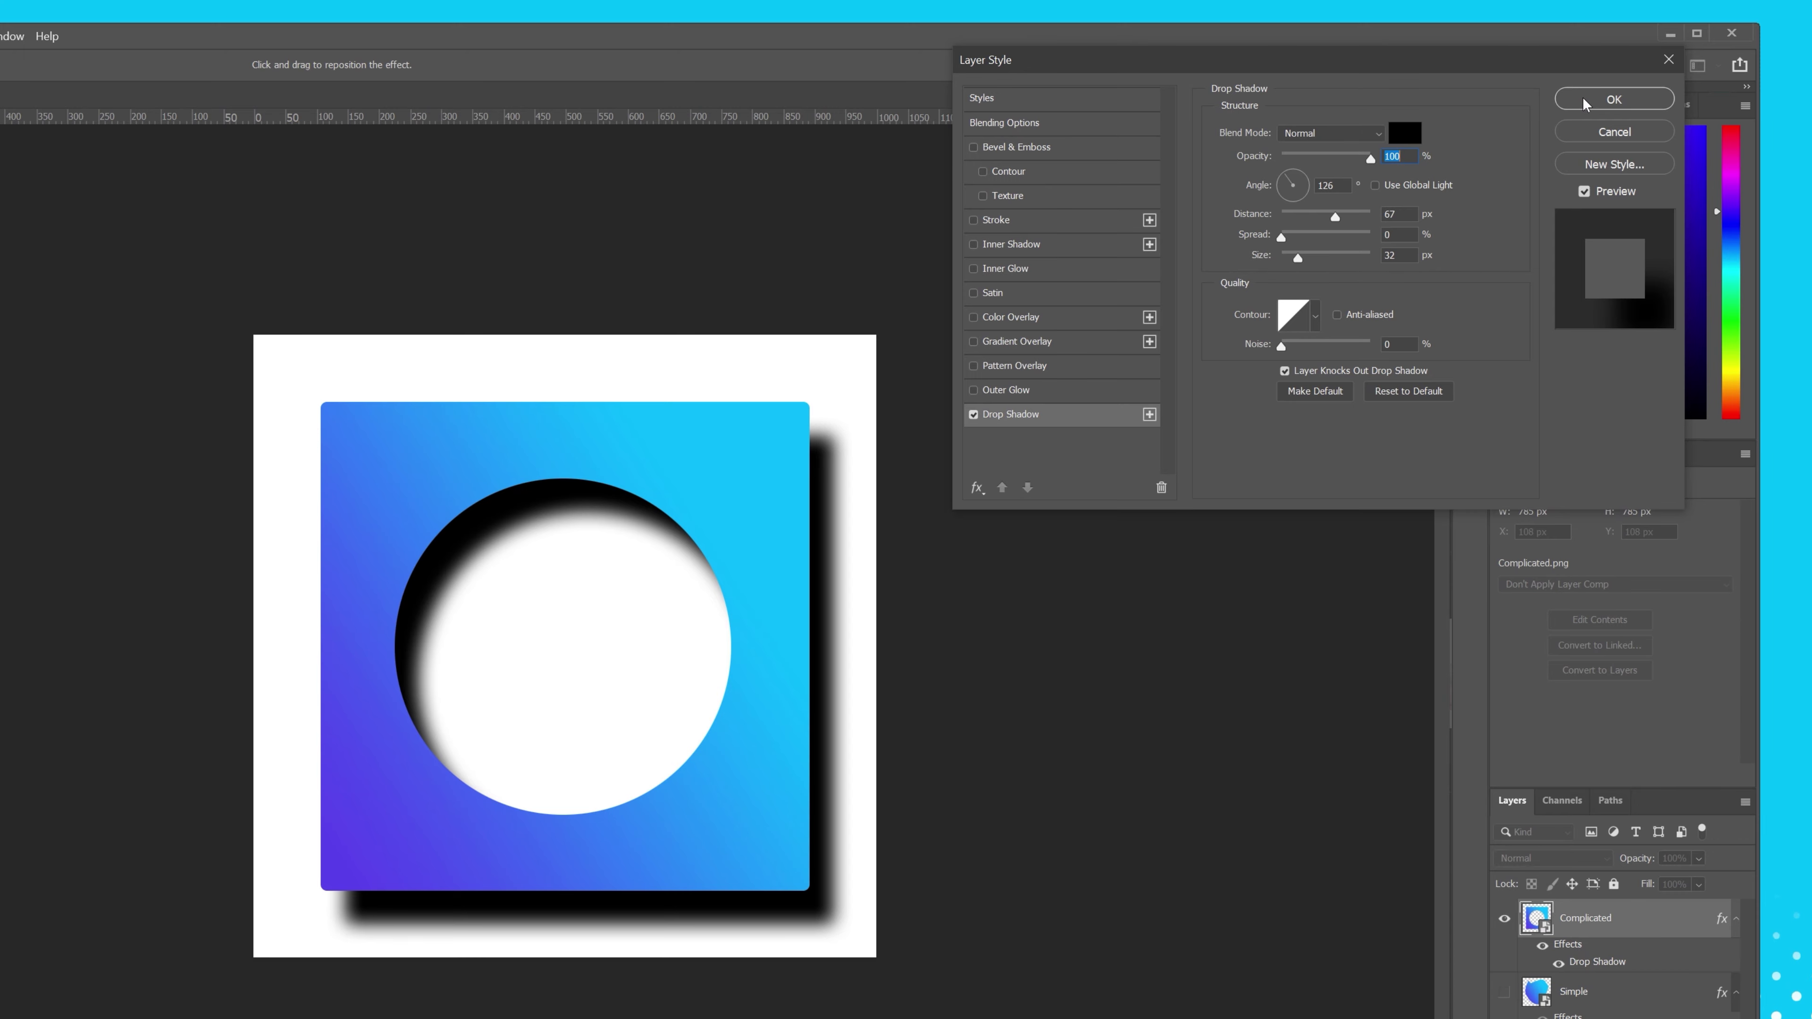
{"action": "left_click", "coordinate": [1584, 99]}
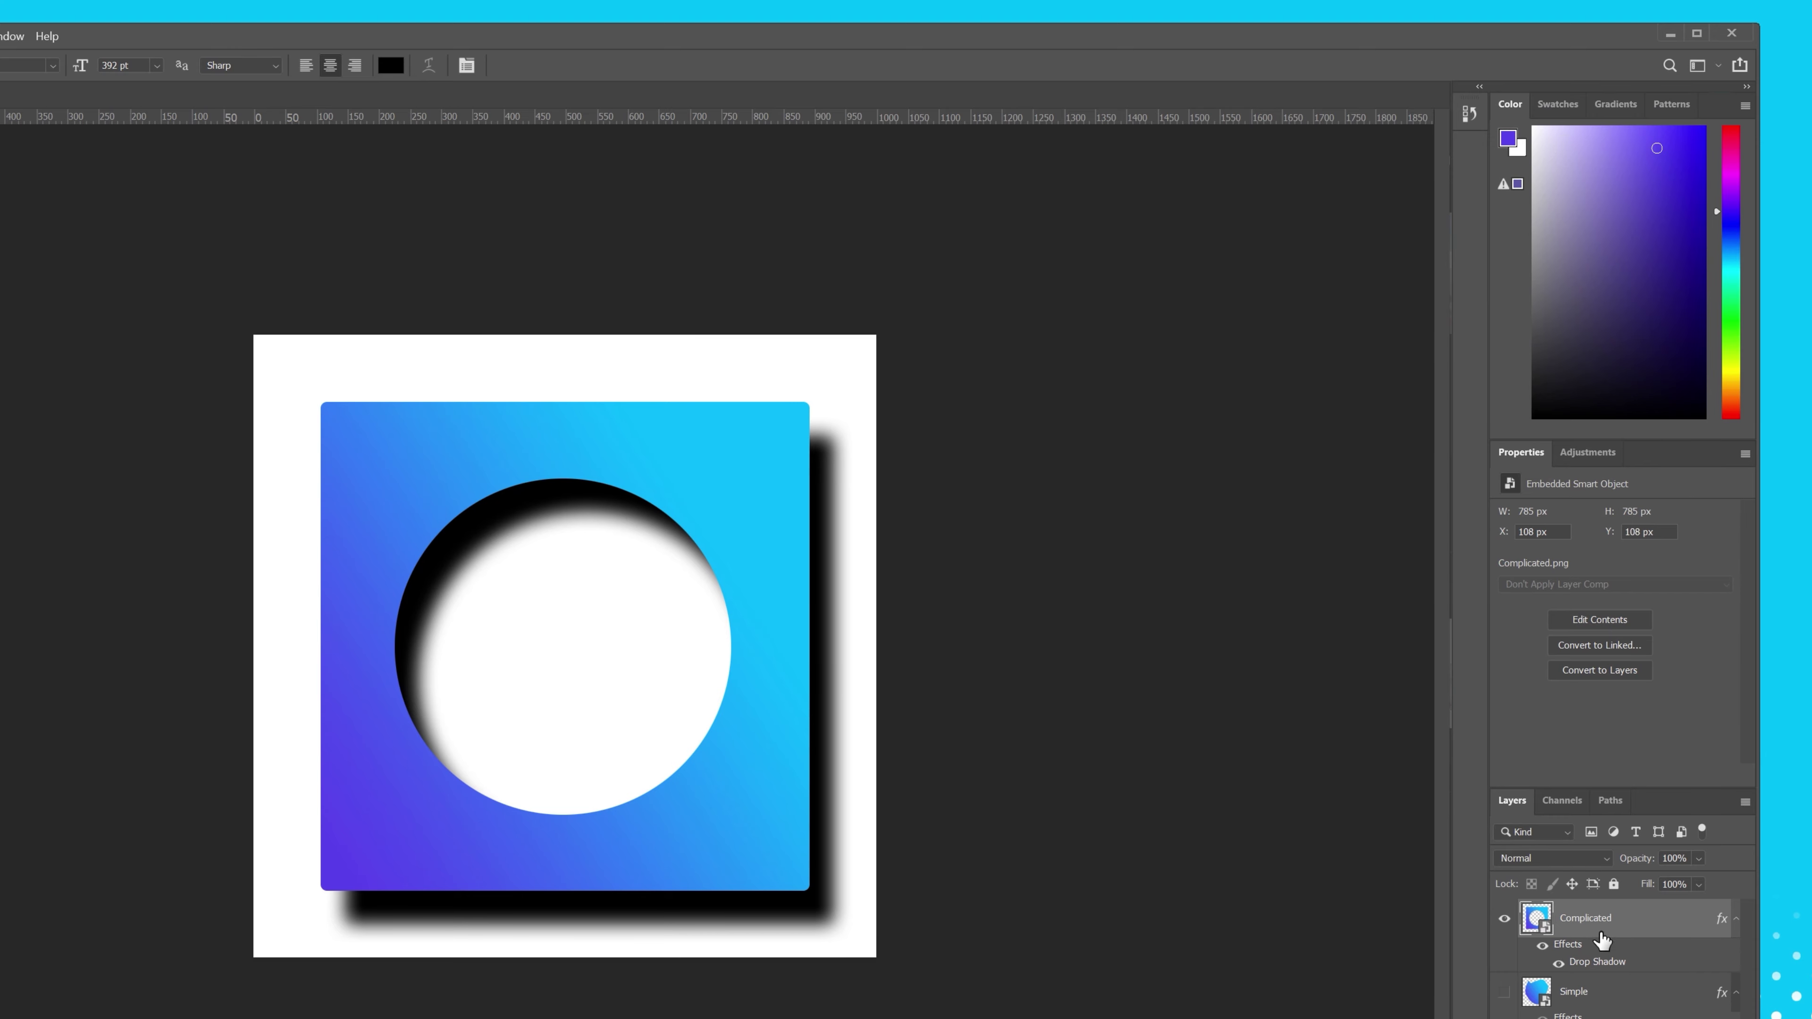
{"action": "double_click", "coordinate": [1611, 969]}
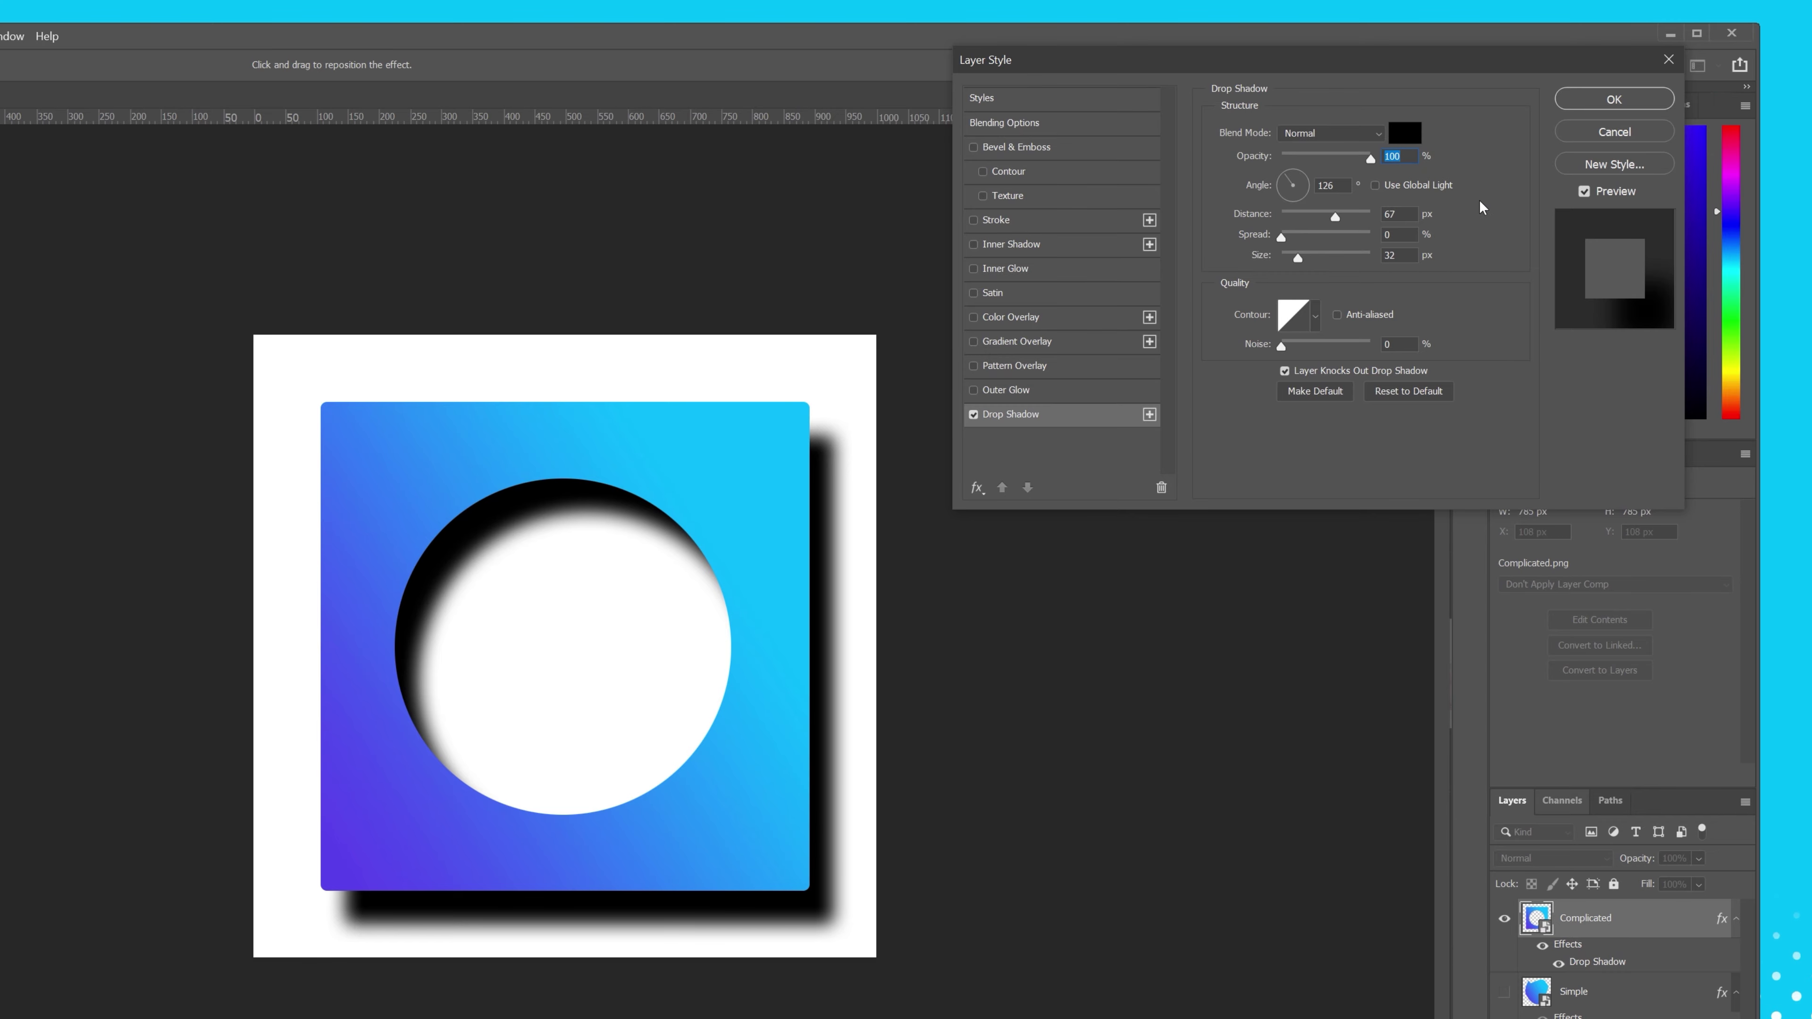
{"action": "left_click", "coordinate": [1617, 131]}
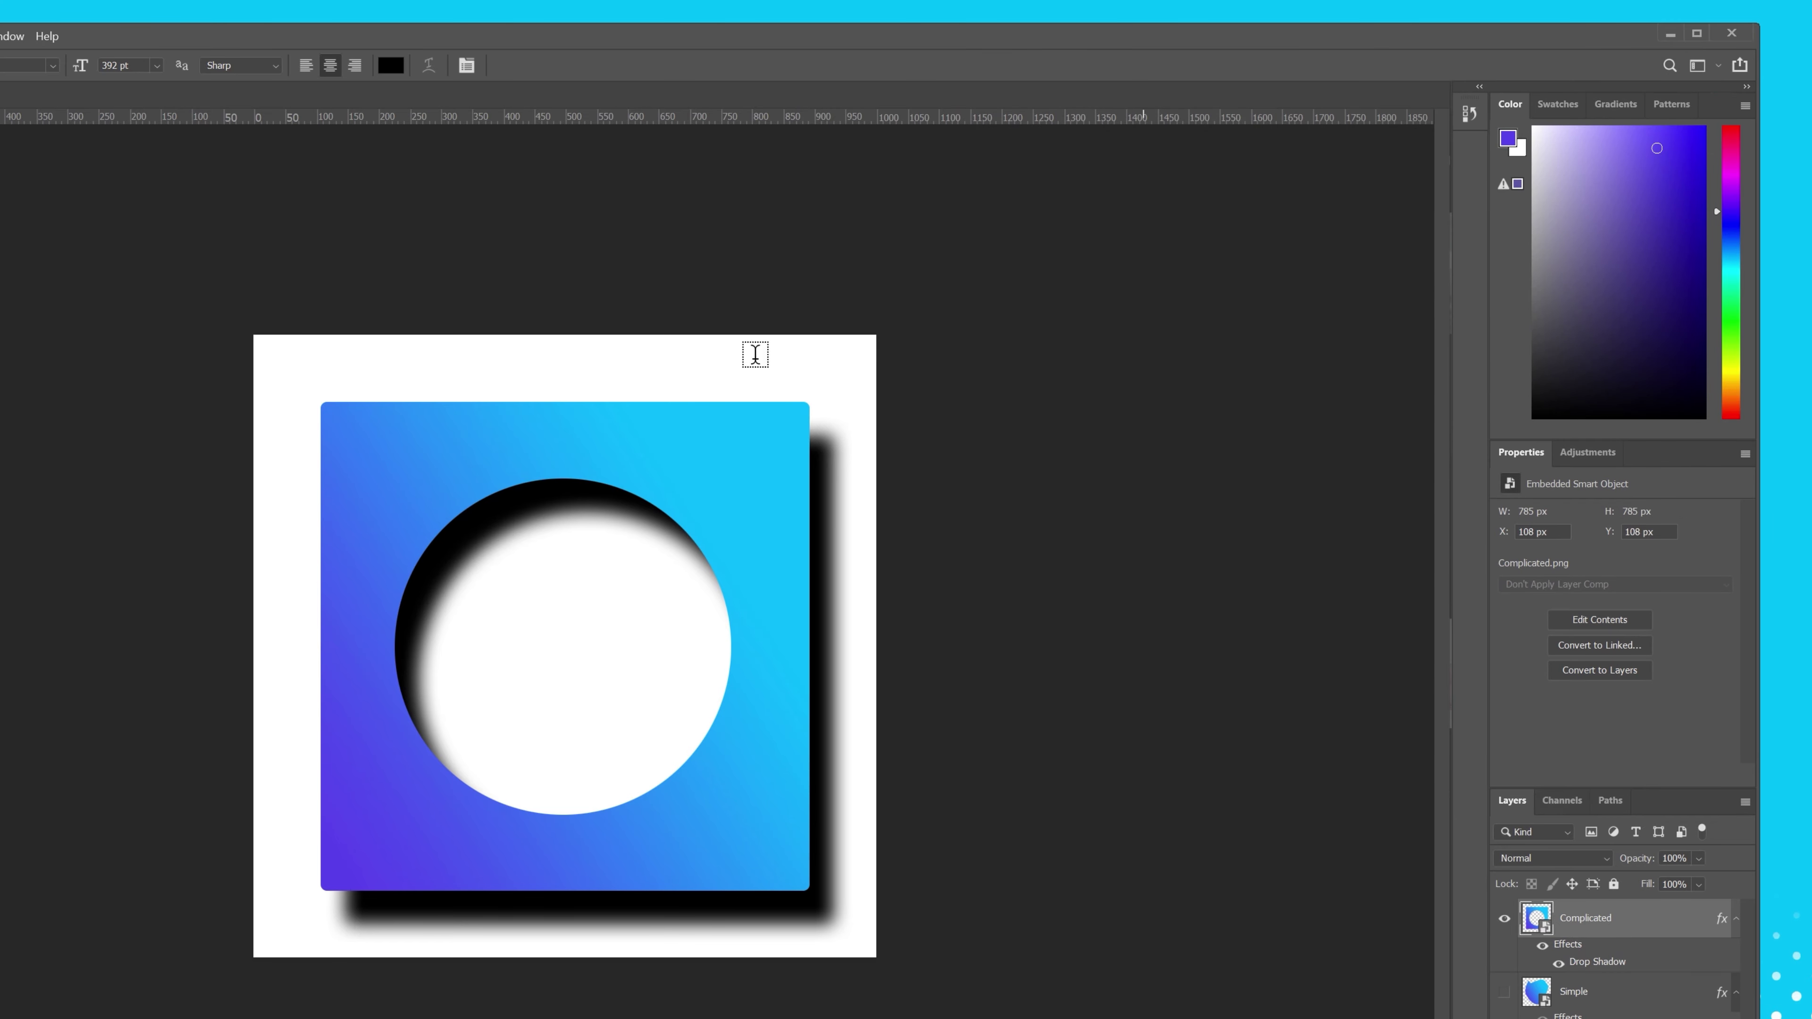
- Place the white grunge brick wall image and move its layer directly below the Complicated layer
{"action": "key", "text": "Return"}
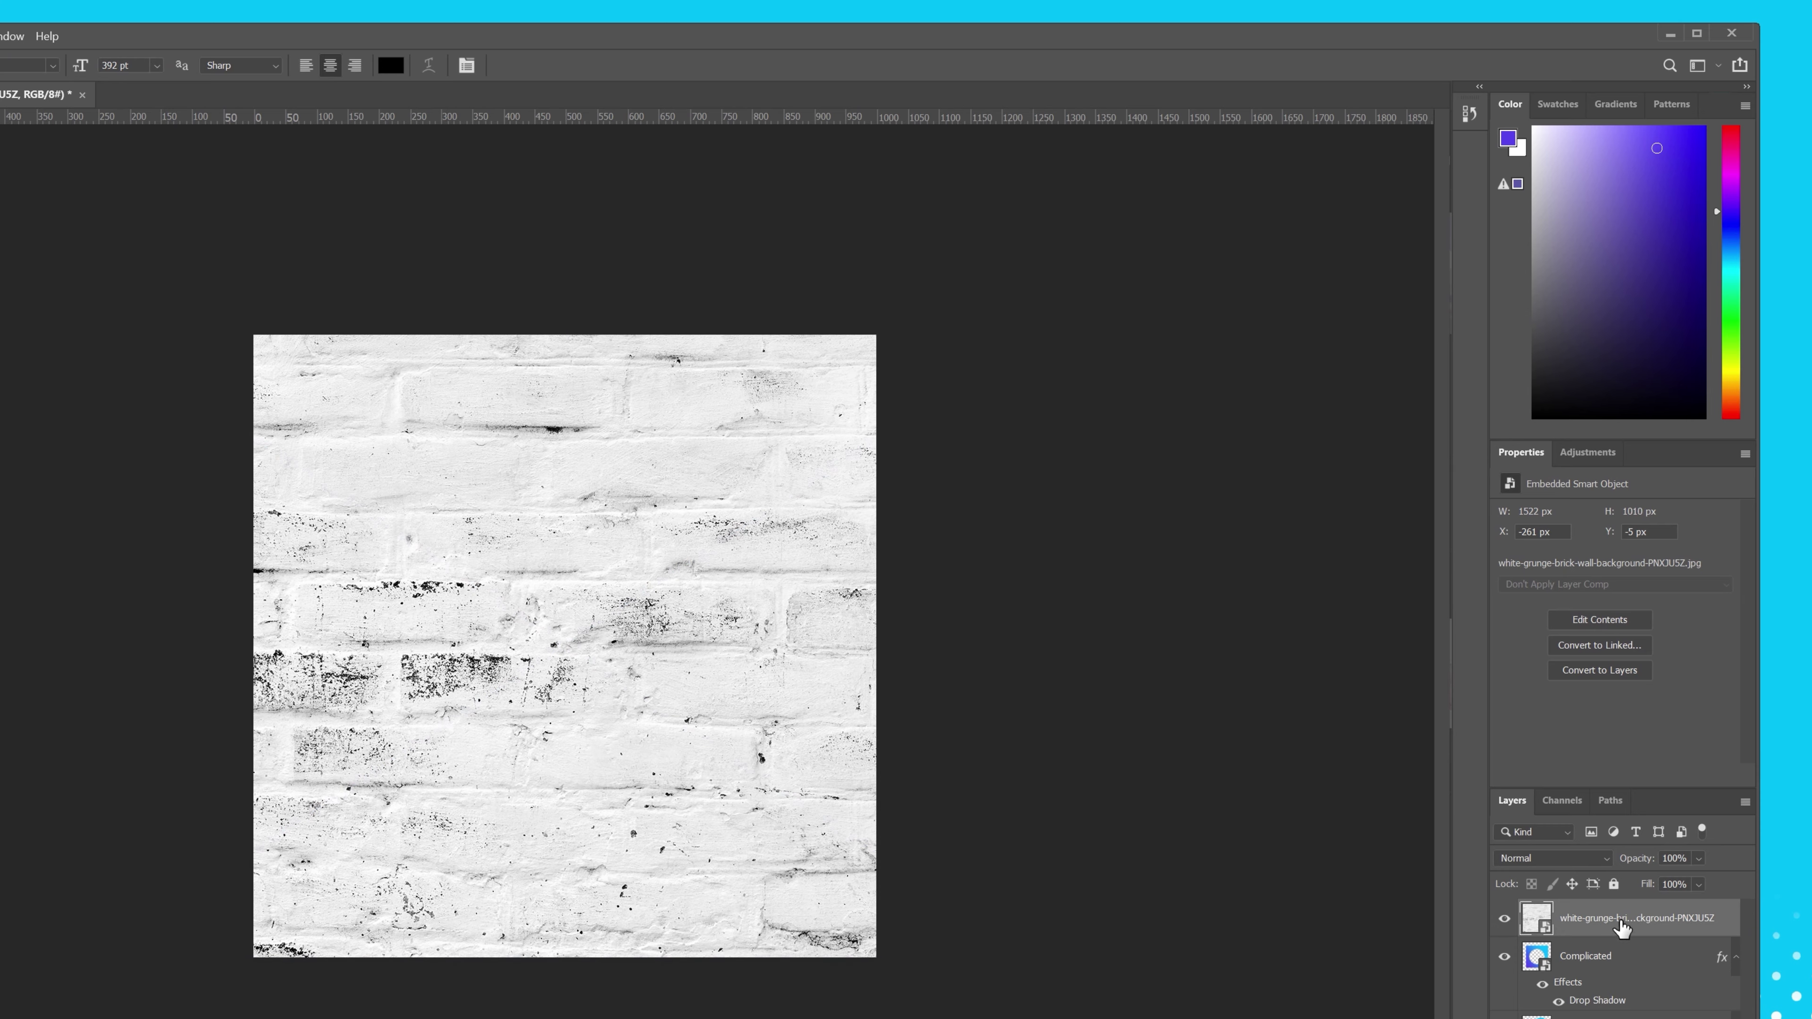
{"action": "left_click_drag", "start_coordinate": [1623, 928], "coordinate": [1632, 1006]}
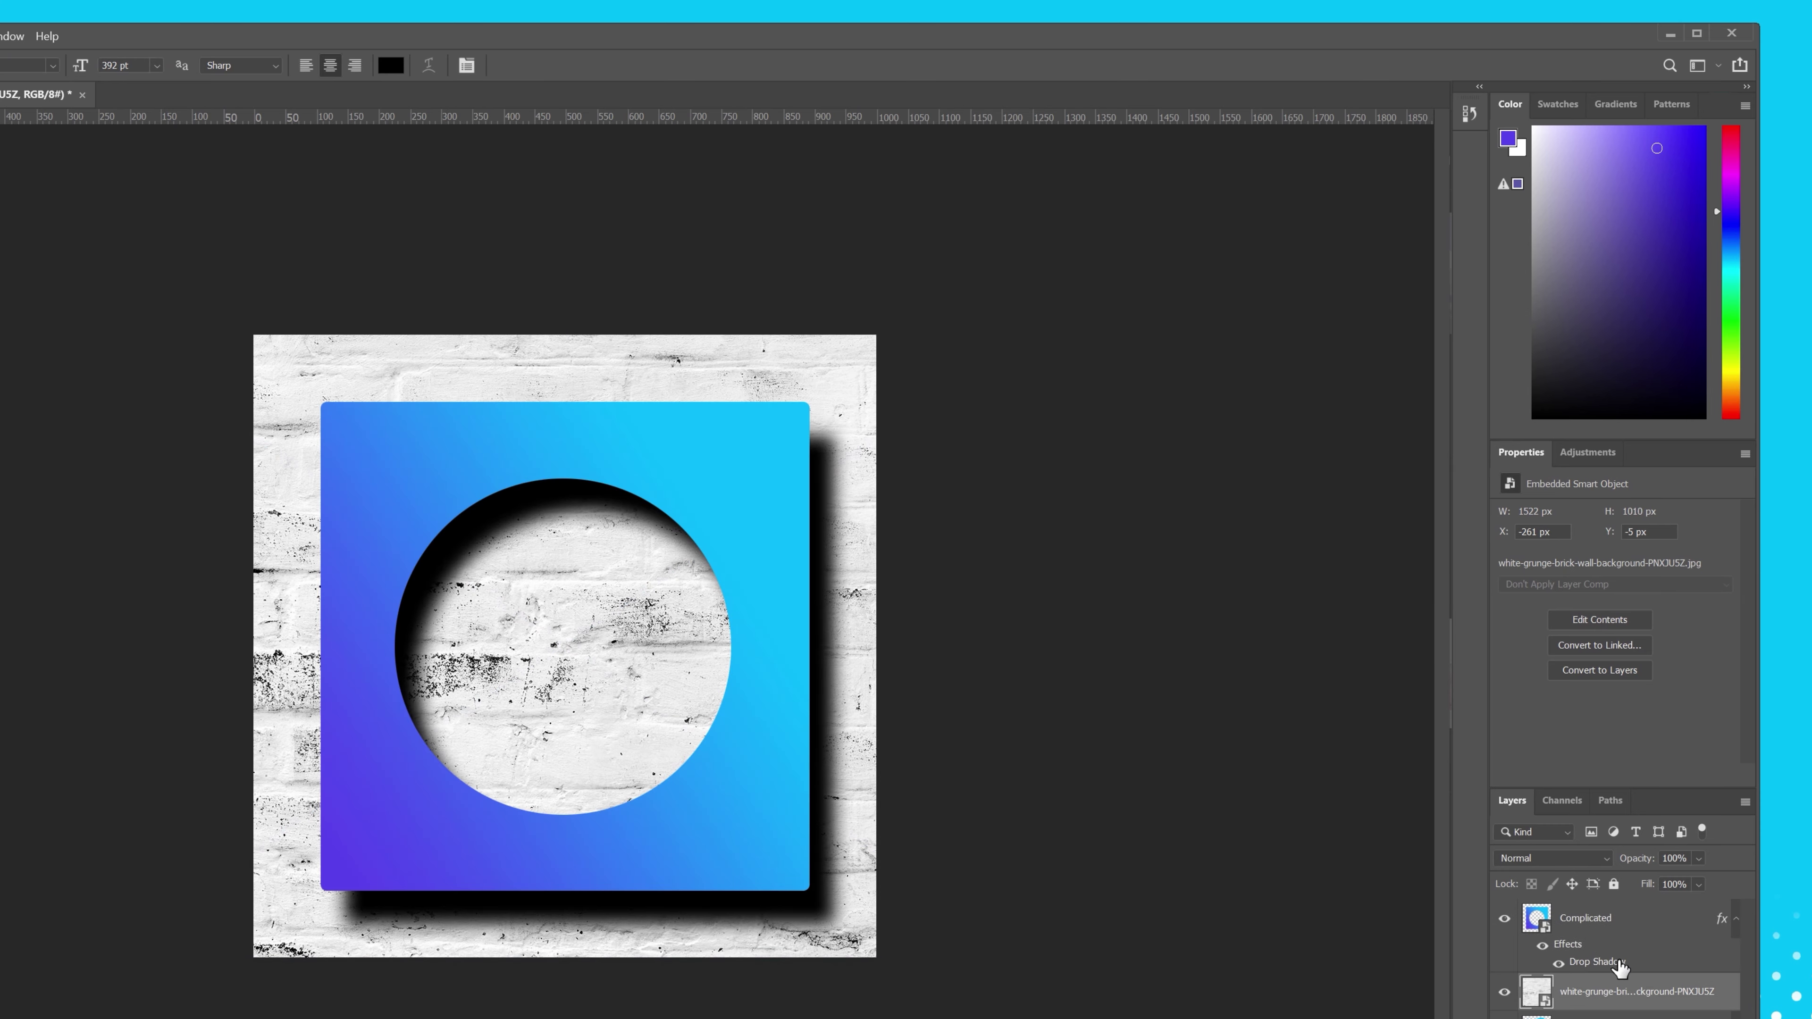
- Set the Complicated layer's drop shadow opacity to 60% and its distance to 45 px
{"action": "double_click", "coordinate": [1620, 964]}
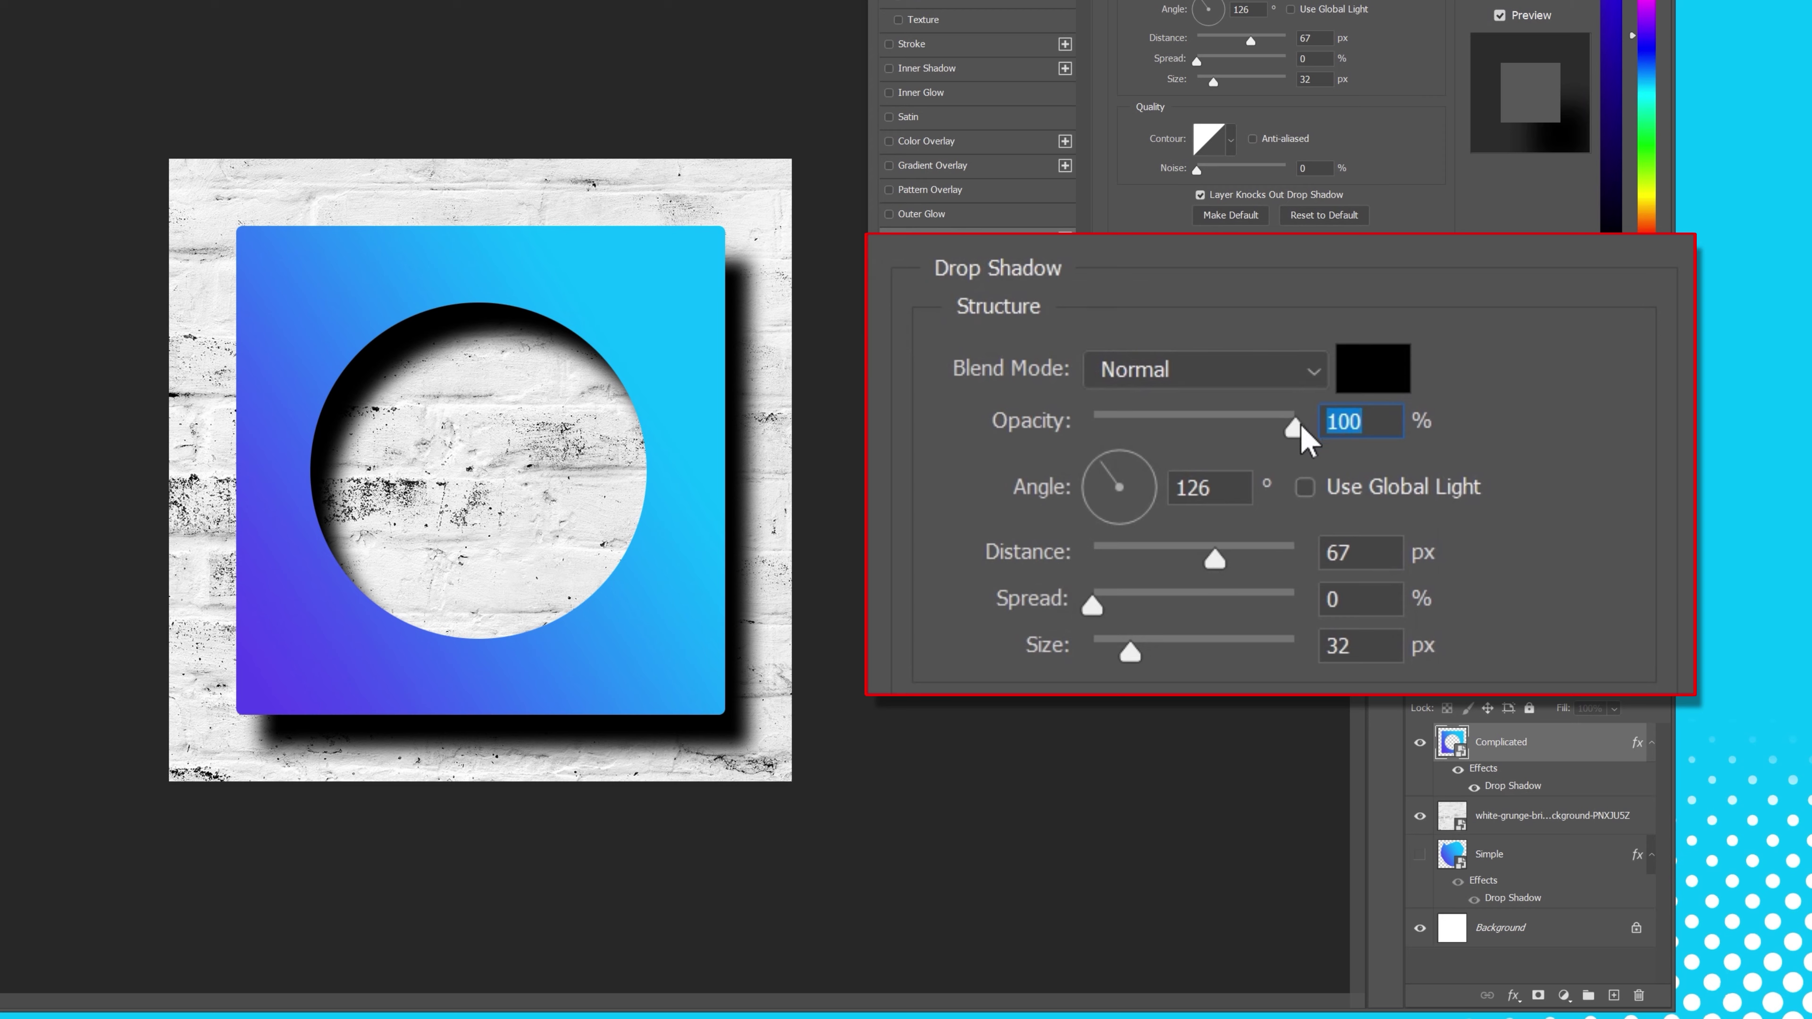
{"action": "mouse_move", "coordinate": [1297, 427]}
{"action": "left_mouse_down"}
{"action": "mouse_move", "coordinate": [1257, 453]}
{"action": "mouse_move", "coordinate": [1158, 457]}
{"action": "mouse_move", "coordinate": [1313, 439]}
{"action": "left_mouse_up"}
{"action": "left_click_drag", "start_coordinate": [1311, 432], "coordinate": [1219, 427]}
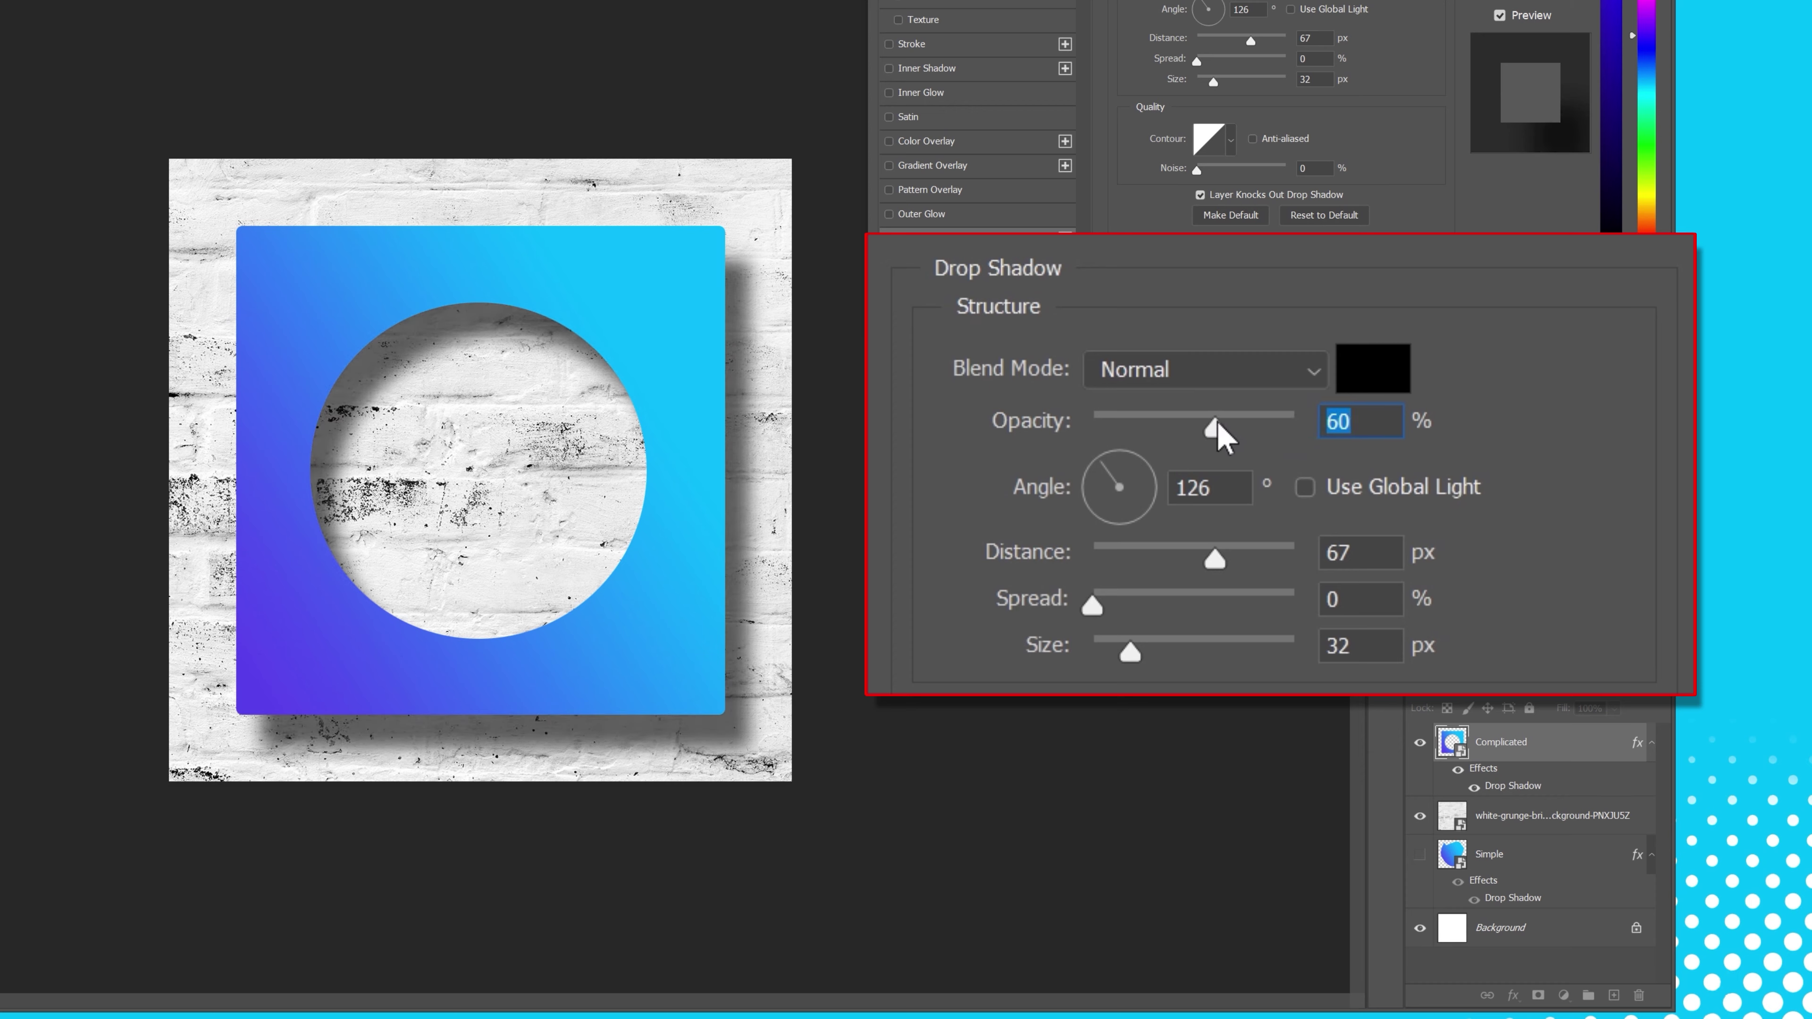
{"action": "left_click_drag", "start_coordinate": [1215, 560], "coordinate": [1221, 596]}
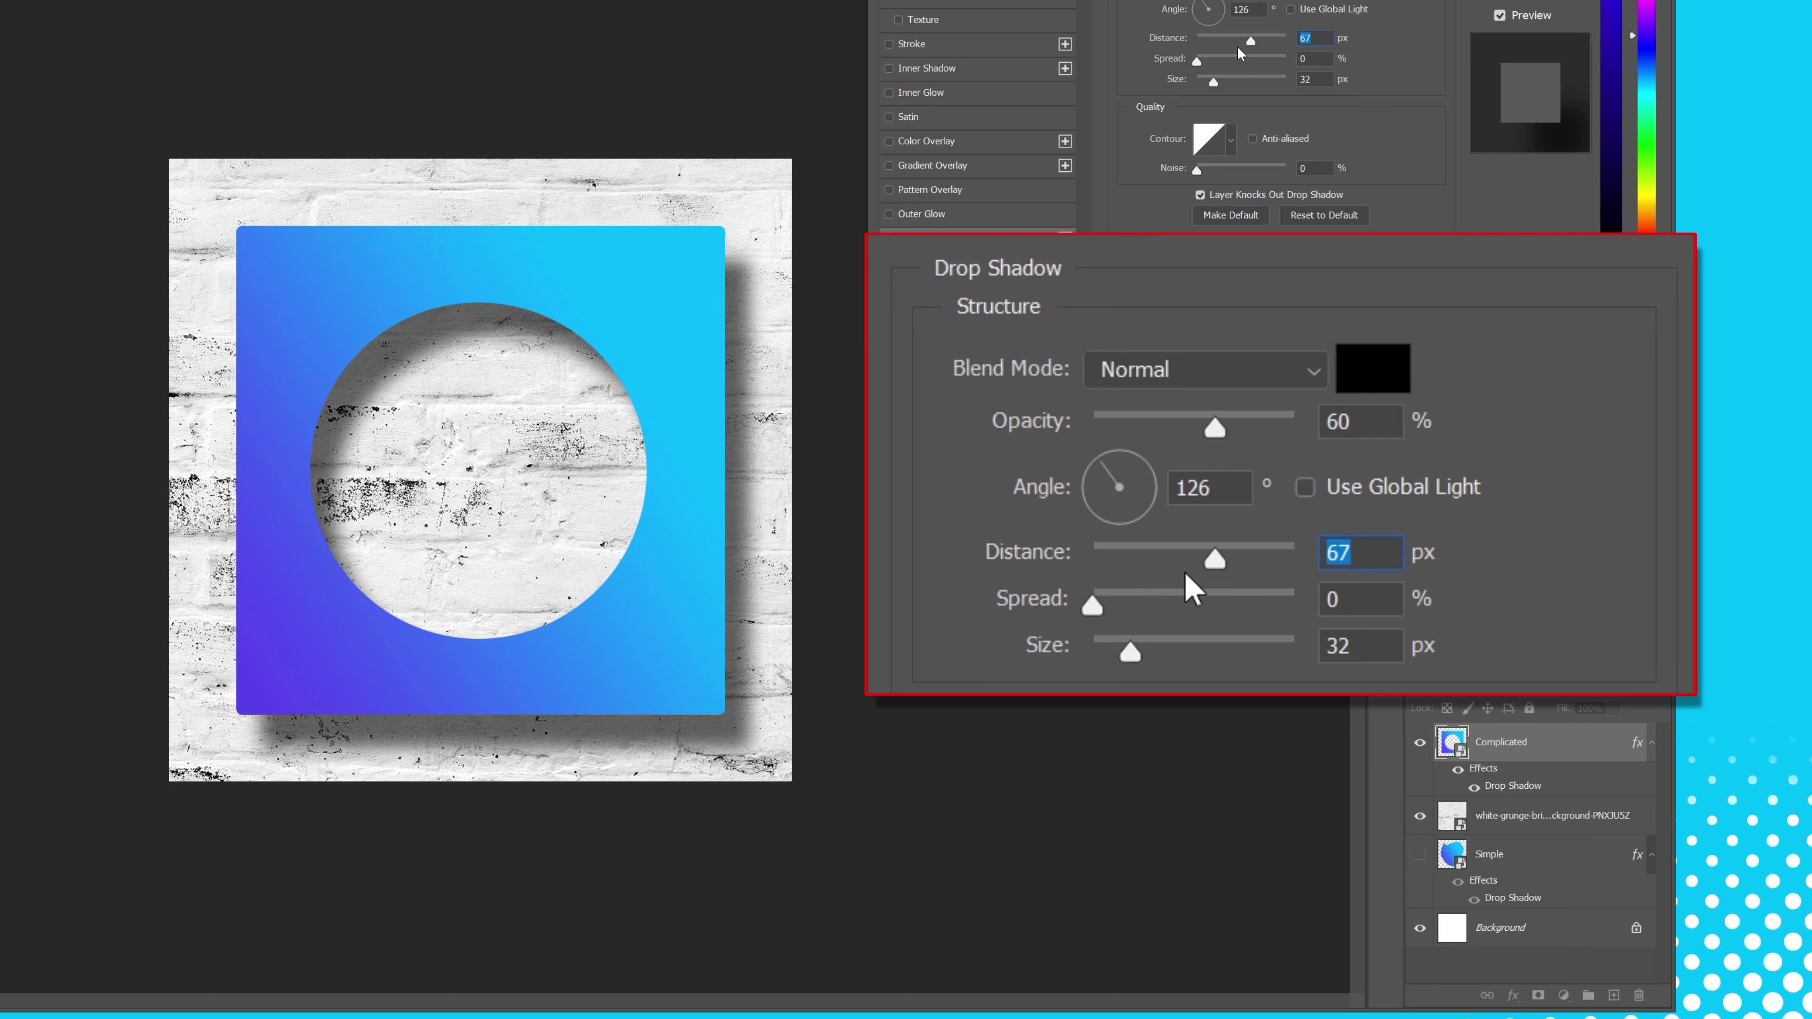
{"action": "left_click_drag", "start_coordinate": [1217, 558], "coordinate": [1188, 559]}
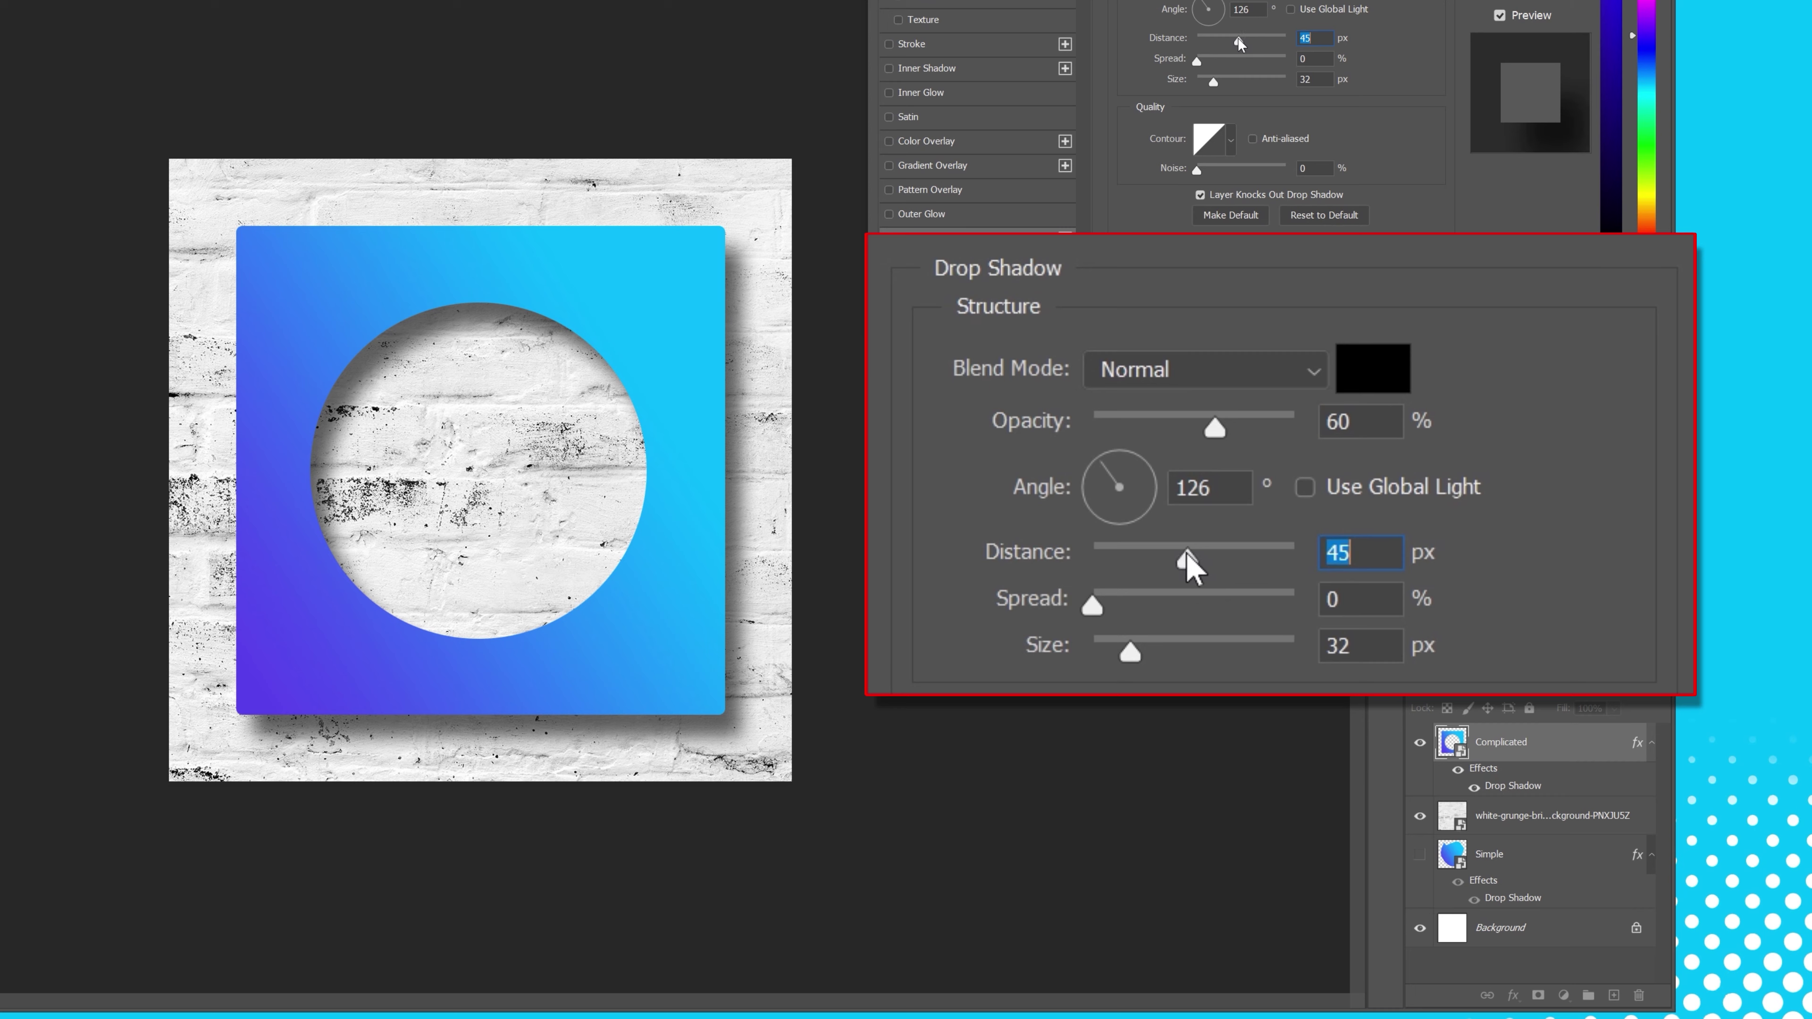
- Set the drop shadow's angle to 143° and its distance to 50 px, and apply the layer style
{"action": "left_click", "coordinate": [1201, 8]}
{"action": "mouse_move", "coordinate": [1201, 10]}
{"action": "left_mouse_down"}
{"action": "mouse_move", "coordinate": [1220, 10]}
{"action": "mouse_move", "coordinate": [1204, 3]}
{"action": "mouse_move", "coordinate": [1232, 45]}
{"action": "mouse_move", "coordinate": [1206, 44]}
{"action": "mouse_move", "coordinate": [1230, 44]}
{"action": "mouse_move", "coordinate": [1201, 14]}
{"action": "mouse_move", "coordinate": [1225, 8]}
{"action": "mouse_move", "coordinate": [1201, 8]}
{"action": "left_mouse_up"}
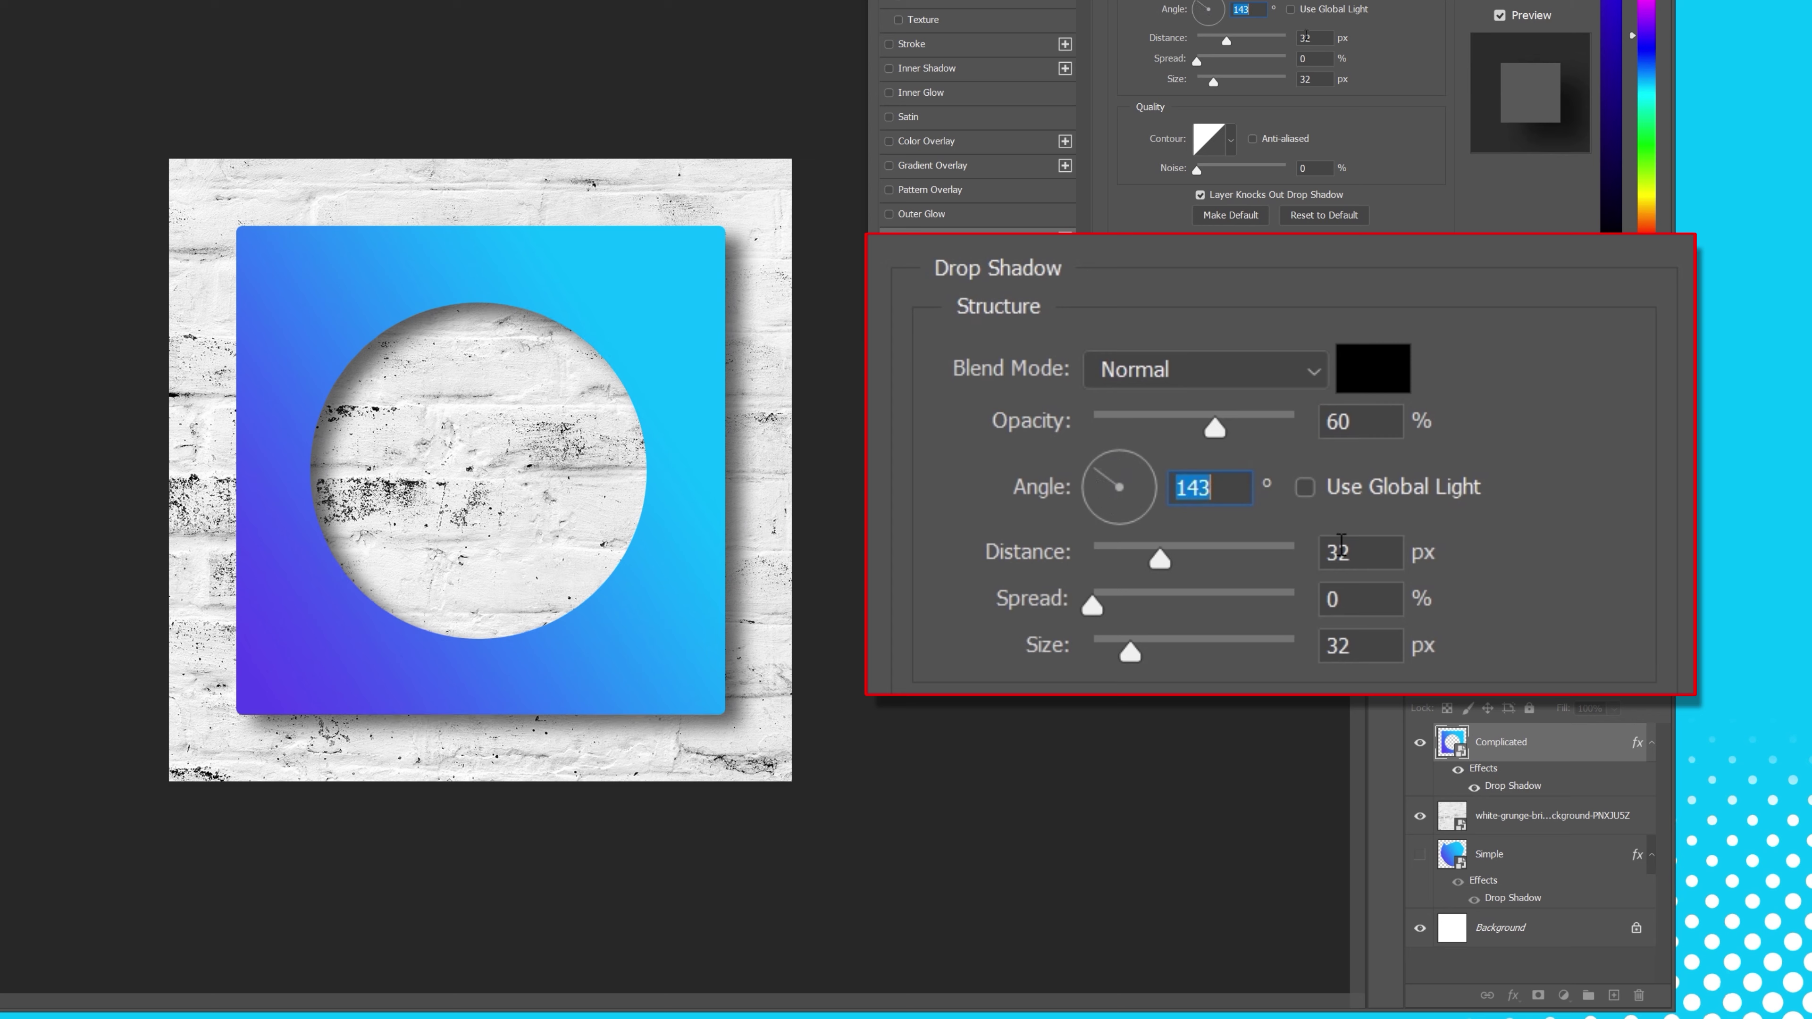
{"action": "key", "text": "Tab"}
{"action": "type", "text": "50"}
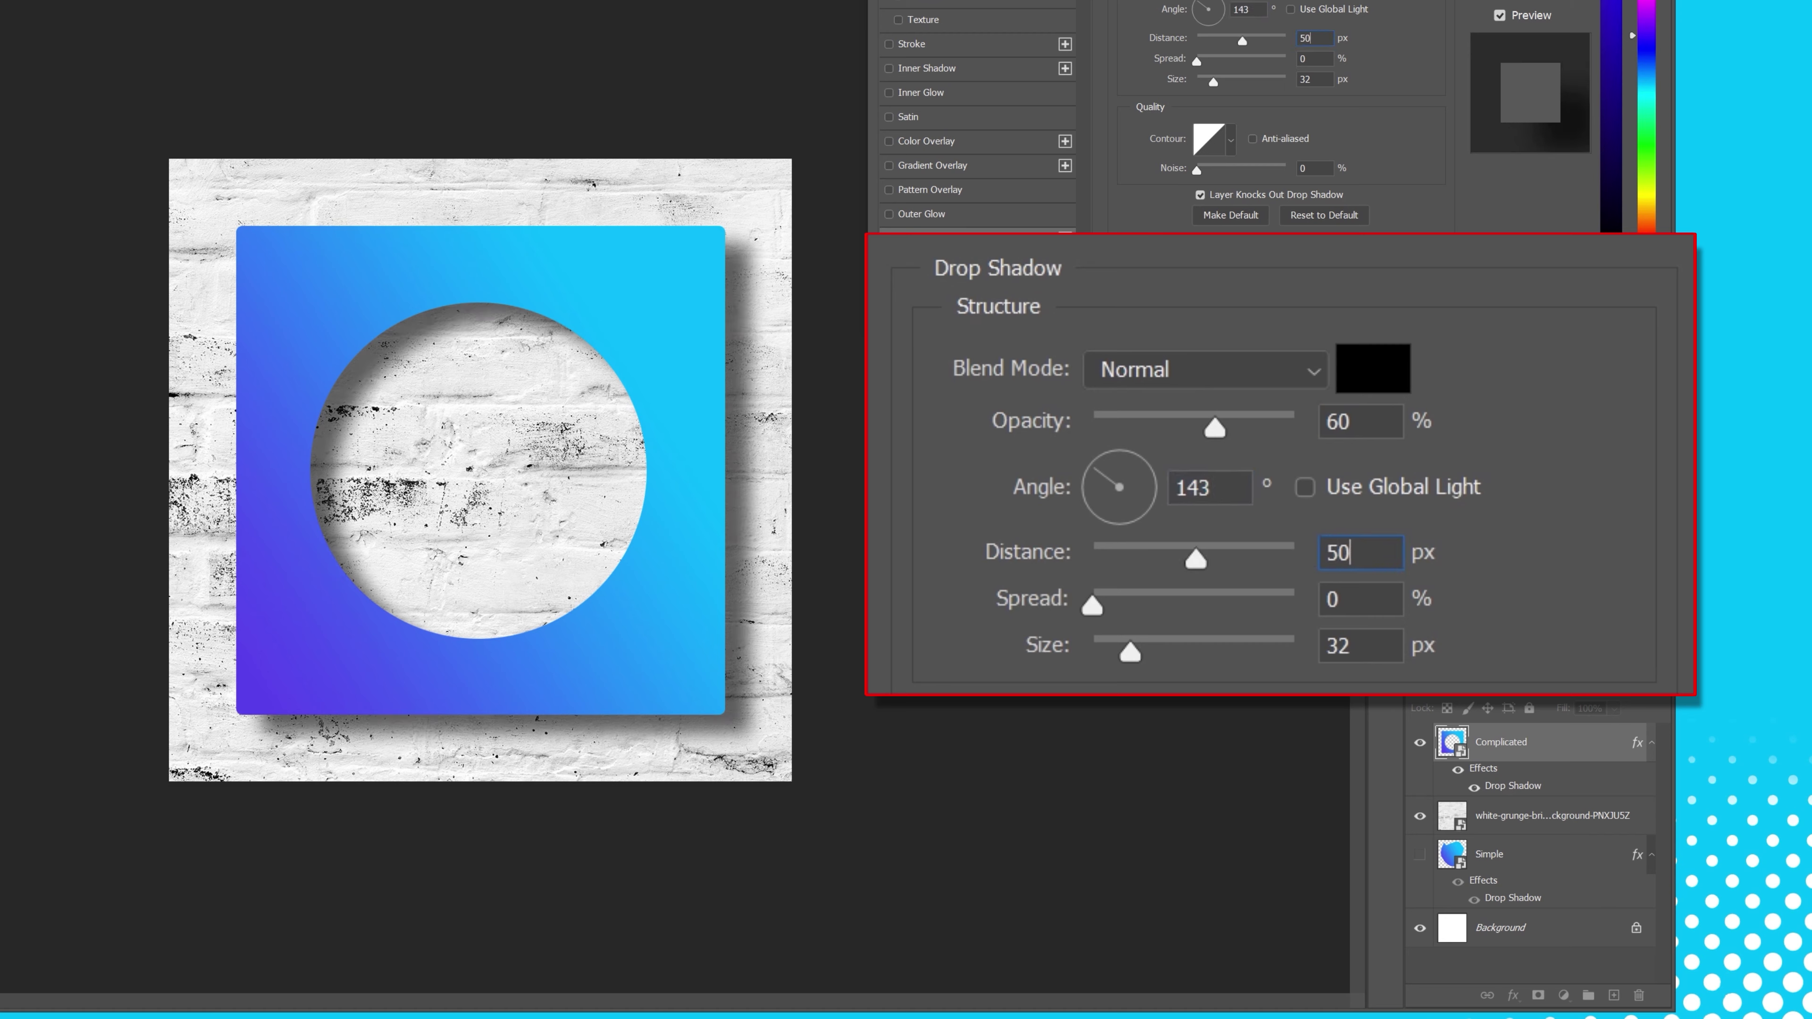
{"action": "key", "text": "Return"}
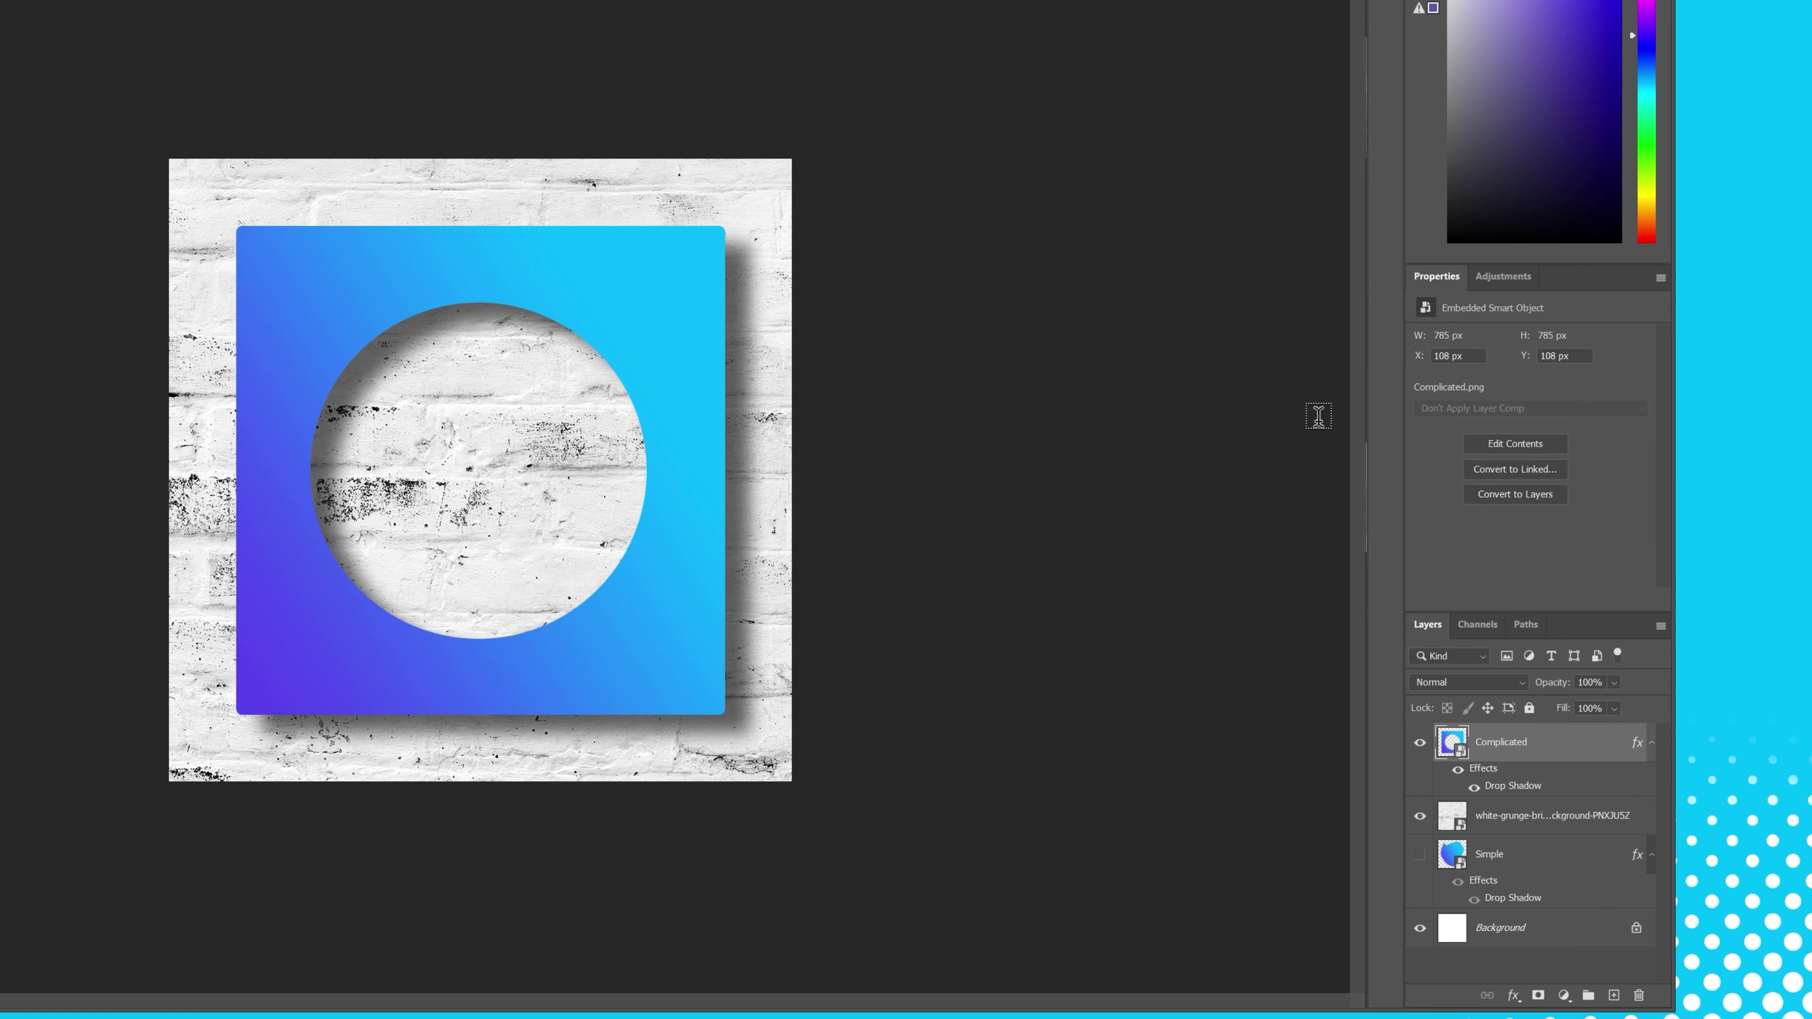
- Reopen the Complicated layer's drop shadow and reposition it directly on the canvas to about 136° and 63 px distance
{"action": "double_click", "coordinate": [1513, 786]}
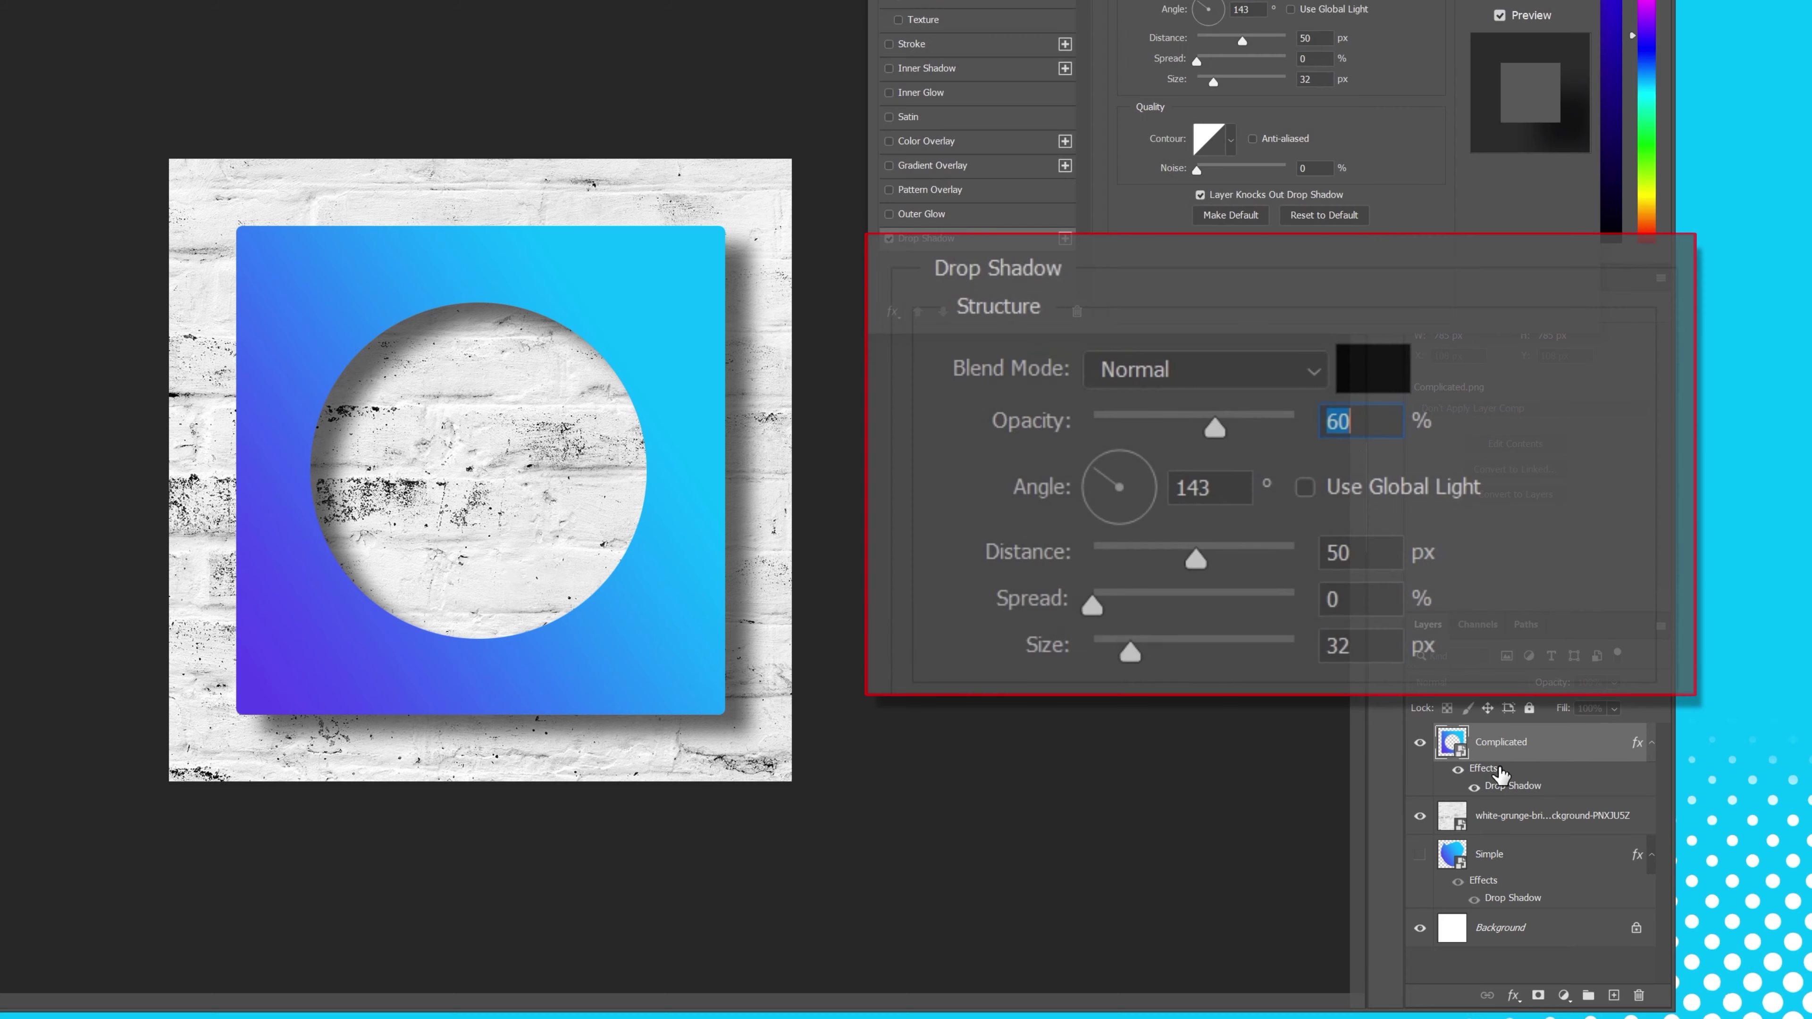
{"action": "mouse_move", "coordinate": [742, 486]}
{"action": "left_mouse_down"}
{"action": "mouse_move", "coordinate": [679, 506]}
{"action": "mouse_move", "coordinate": [652, 465]}
{"action": "mouse_move", "coordinate": [700, 424]}
{"action": "mouse_move", "coordinate": [755, 474]}
{"action": "mouse_move", "coordinate": [700, 502]}
{"action": "mouse_move", "coordinate": [655, 443]}
{"action": "mouse_move", "coordinate": [697, 414]}
{"action": "mouse_move", "coordinate": [732, 432]}
{"action": "mouse_move", "coordinate": [742, 479]}
{"action": "left_mouse_up"}
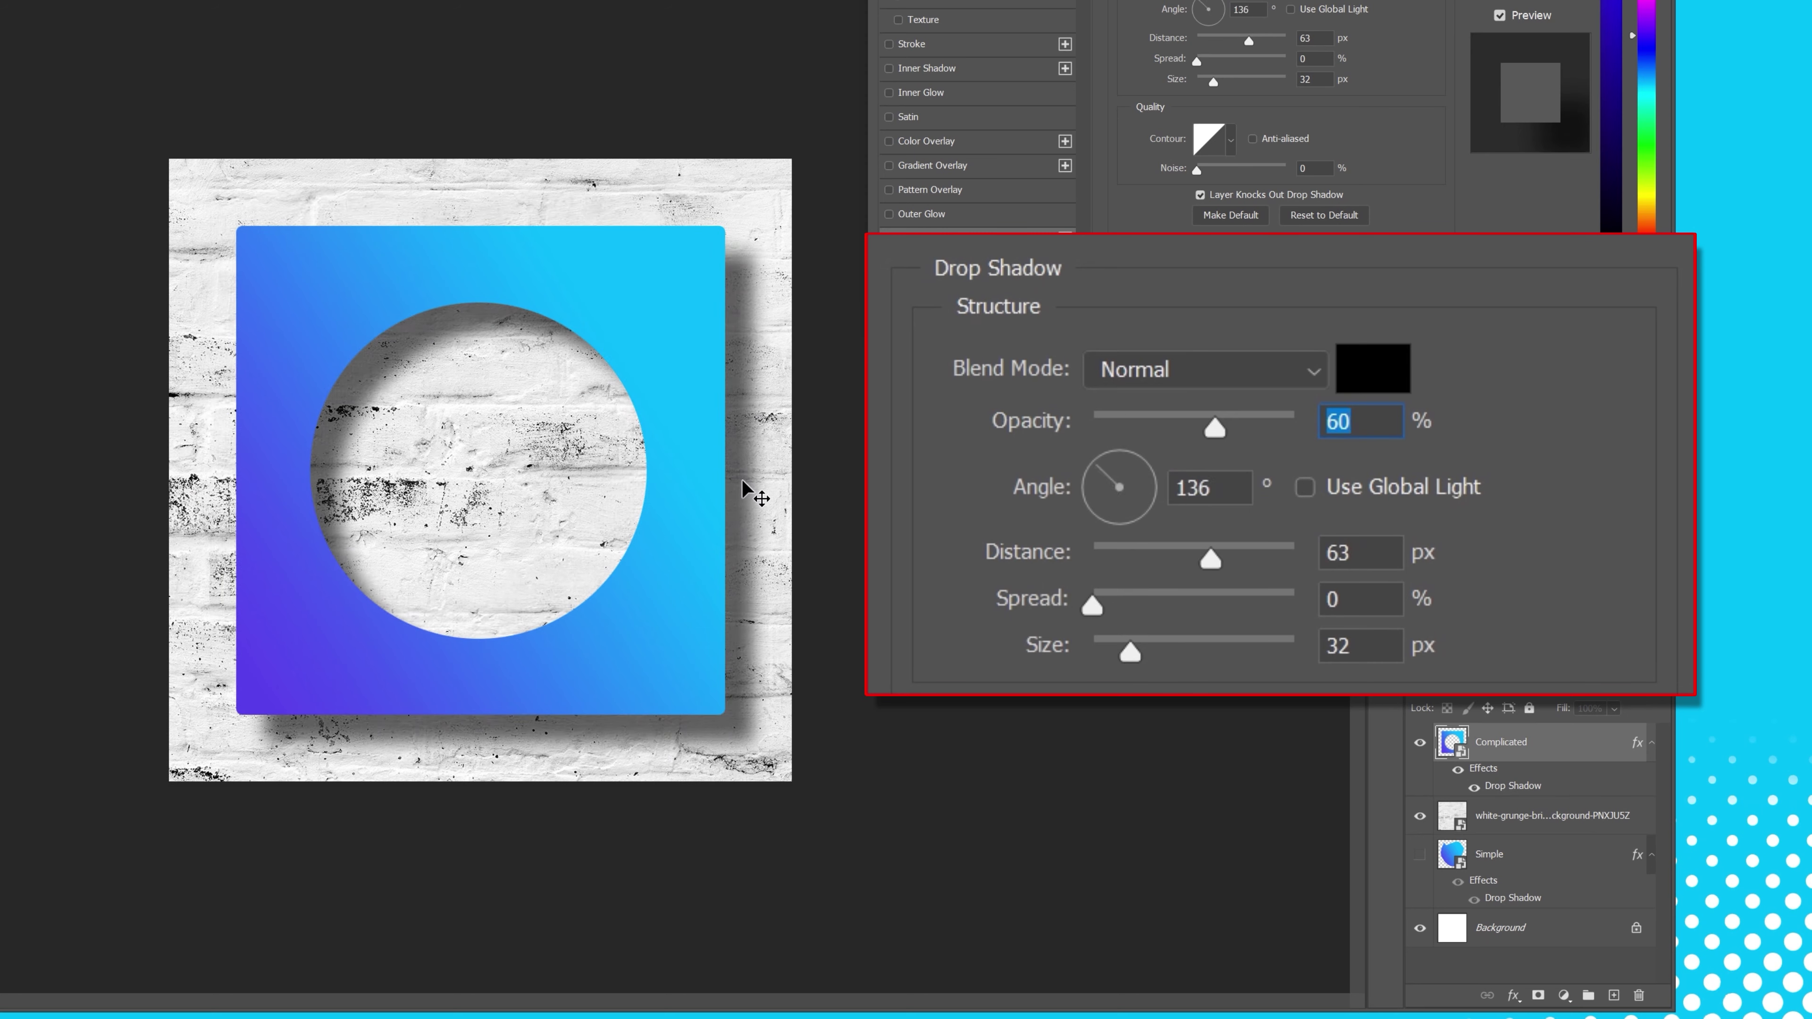
- Make the drop shadow use global light with an angle of 131°, and set its distance to 49 px
{"action": "left_click", "coordinate": [1363, 9]}
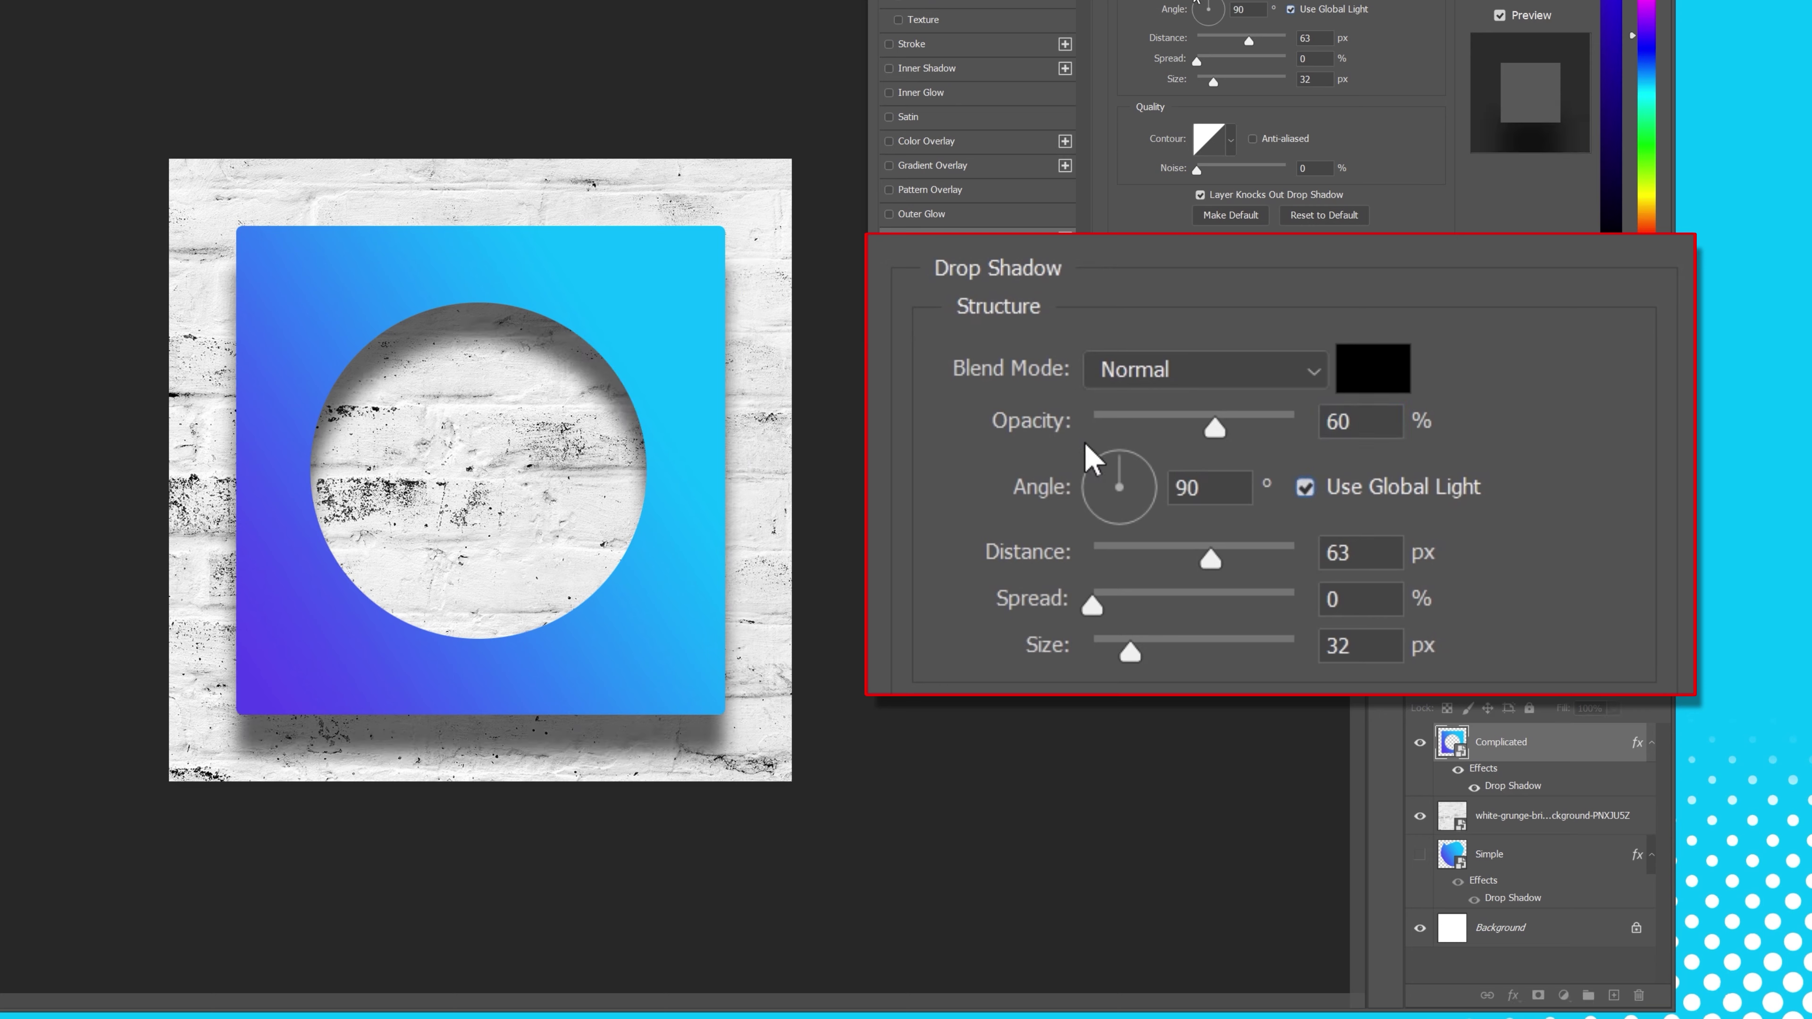
{"action": "mouse_move", "coordinate": [1207, 3]}
{"action": "left_mouse_down"}
{"action": "mouse_move", "coordinate": [1189, 4]}
{"action": "mouse_move", "coordinate": [1204, 8]}
{"action": "left_mouse_up"}
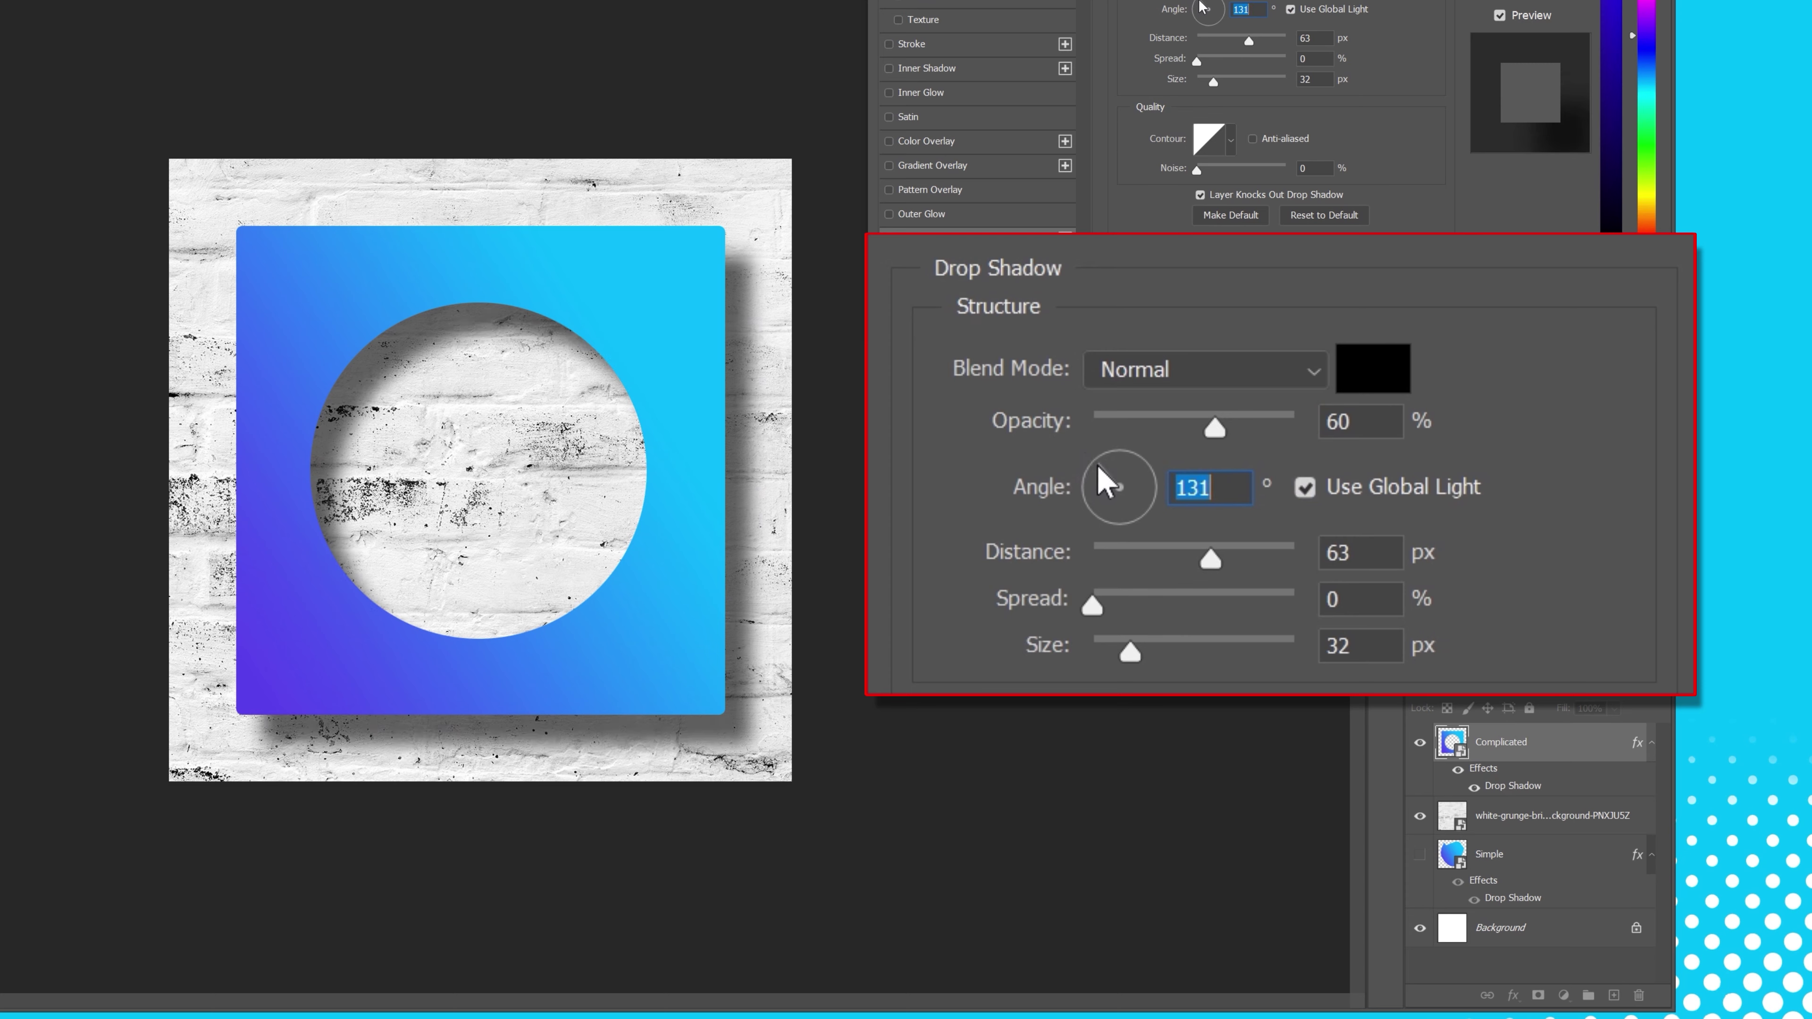
{"action": "mouse_move", "coordinate": [1247, 41]}
{"action": "left_mouse_down"}
{"action": "mouse_move", "coordinate": [1220, 42]}
{"action": "mouse_move", "coordinate": [1242, 46]}
{"action": "left_mouse_up"}
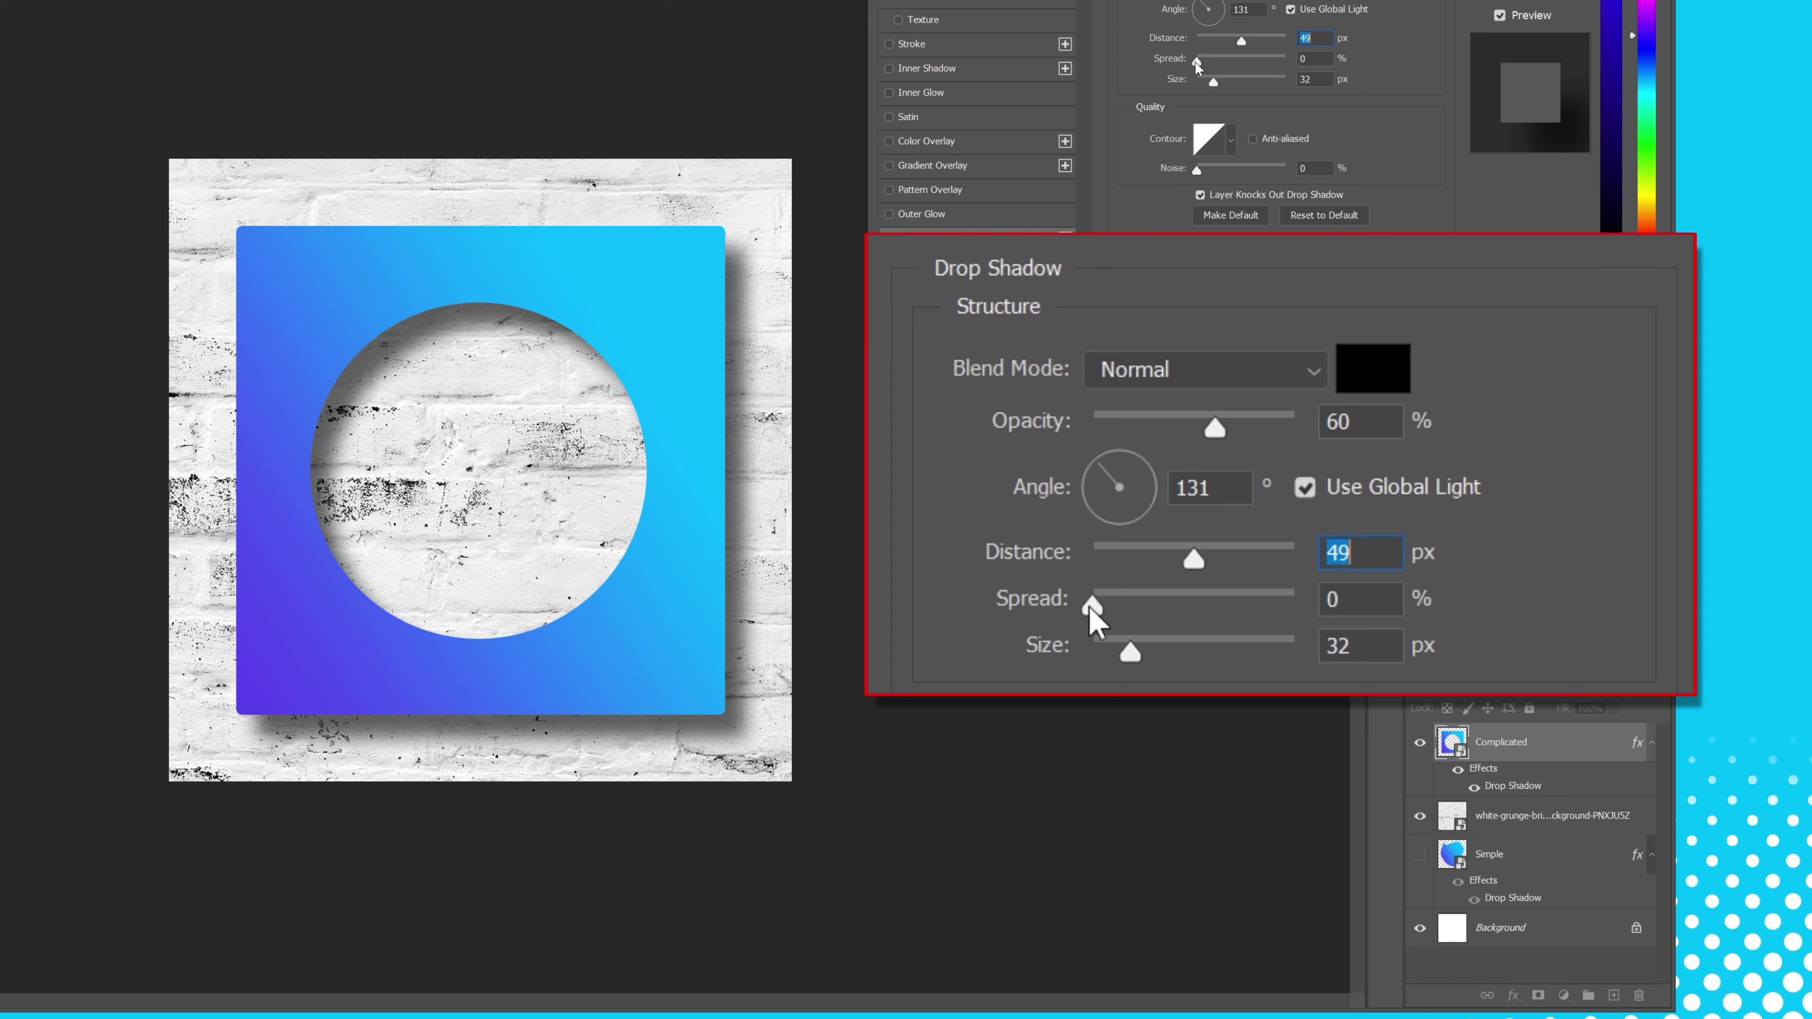
- Try the drop shadow's spread at 100%, and settle on 19% spread with a size of 21 px
{"action": "mouse_move", "coordinate": [1197, 62]}
{"action": "left_mouse_down"}
{"action": "mouse_move", "coordinate": [1346, 63]}
{"action": "mouse_move", "coordinate": [1184, 63]}
{"action": "left_mouse_up"}
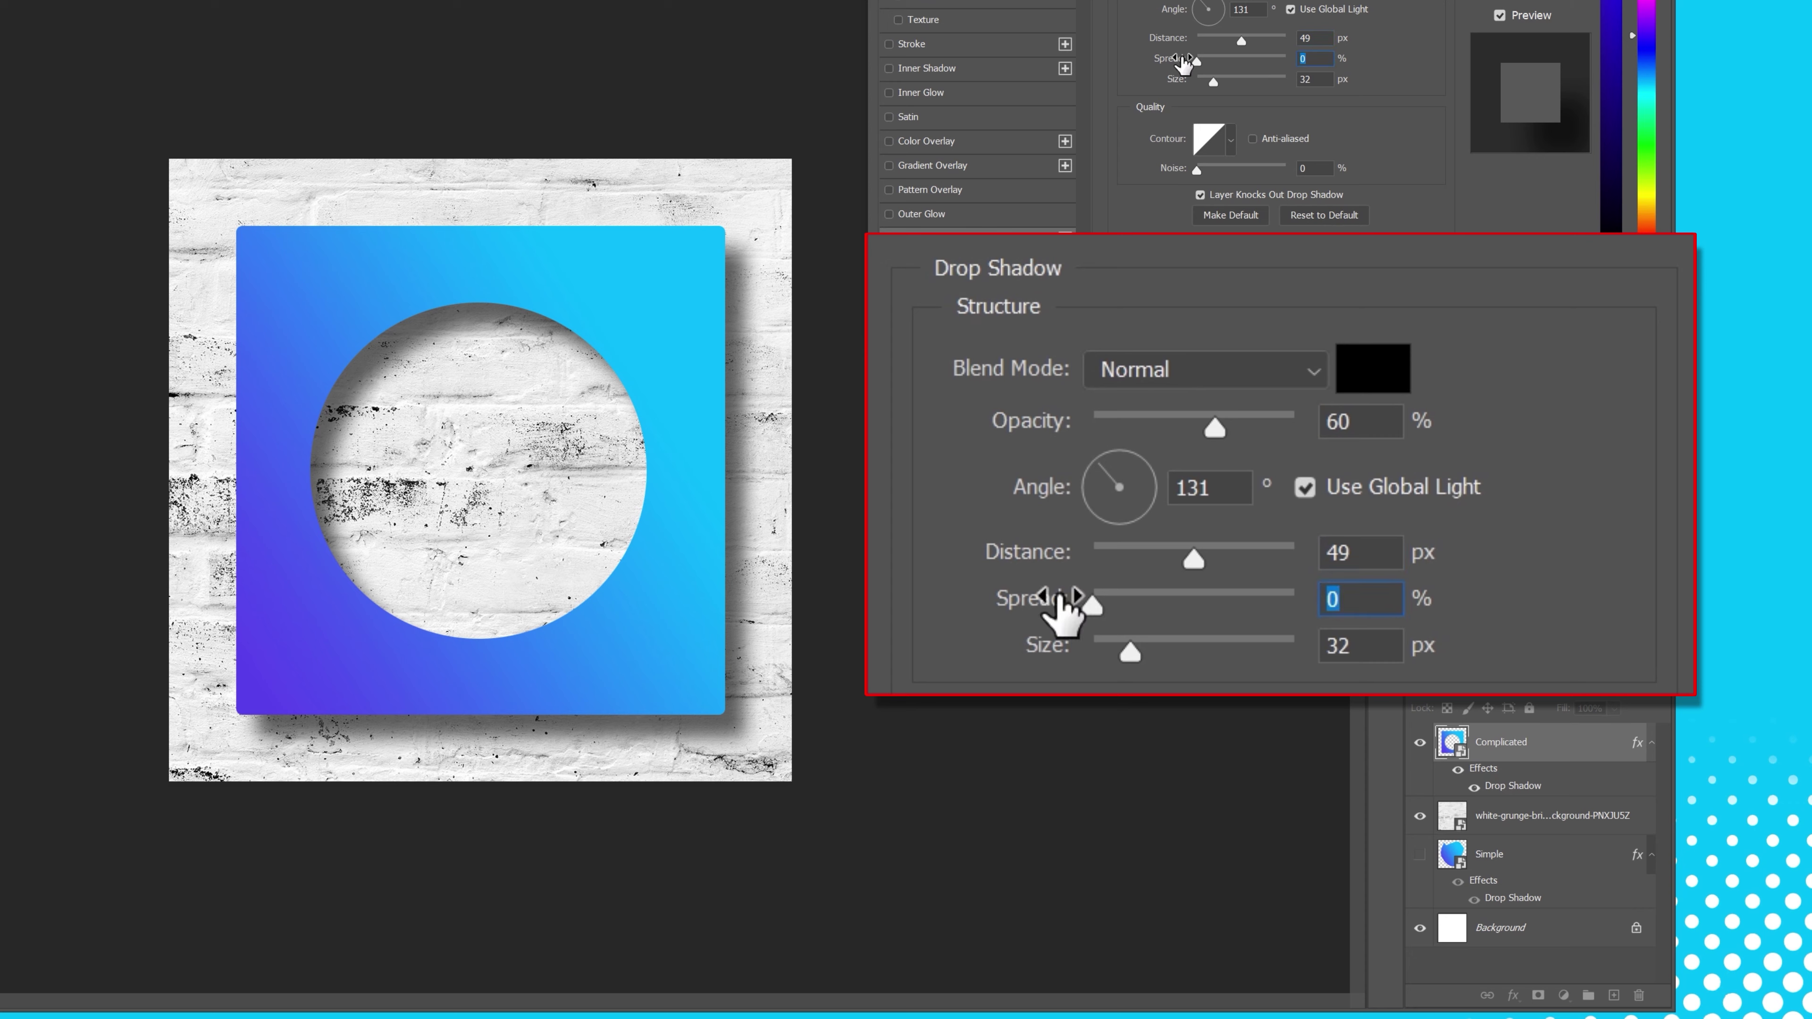
{"action": "left_click_drag", "start_coordinate": [1198, 63], "coordinate": [1335, 62]}
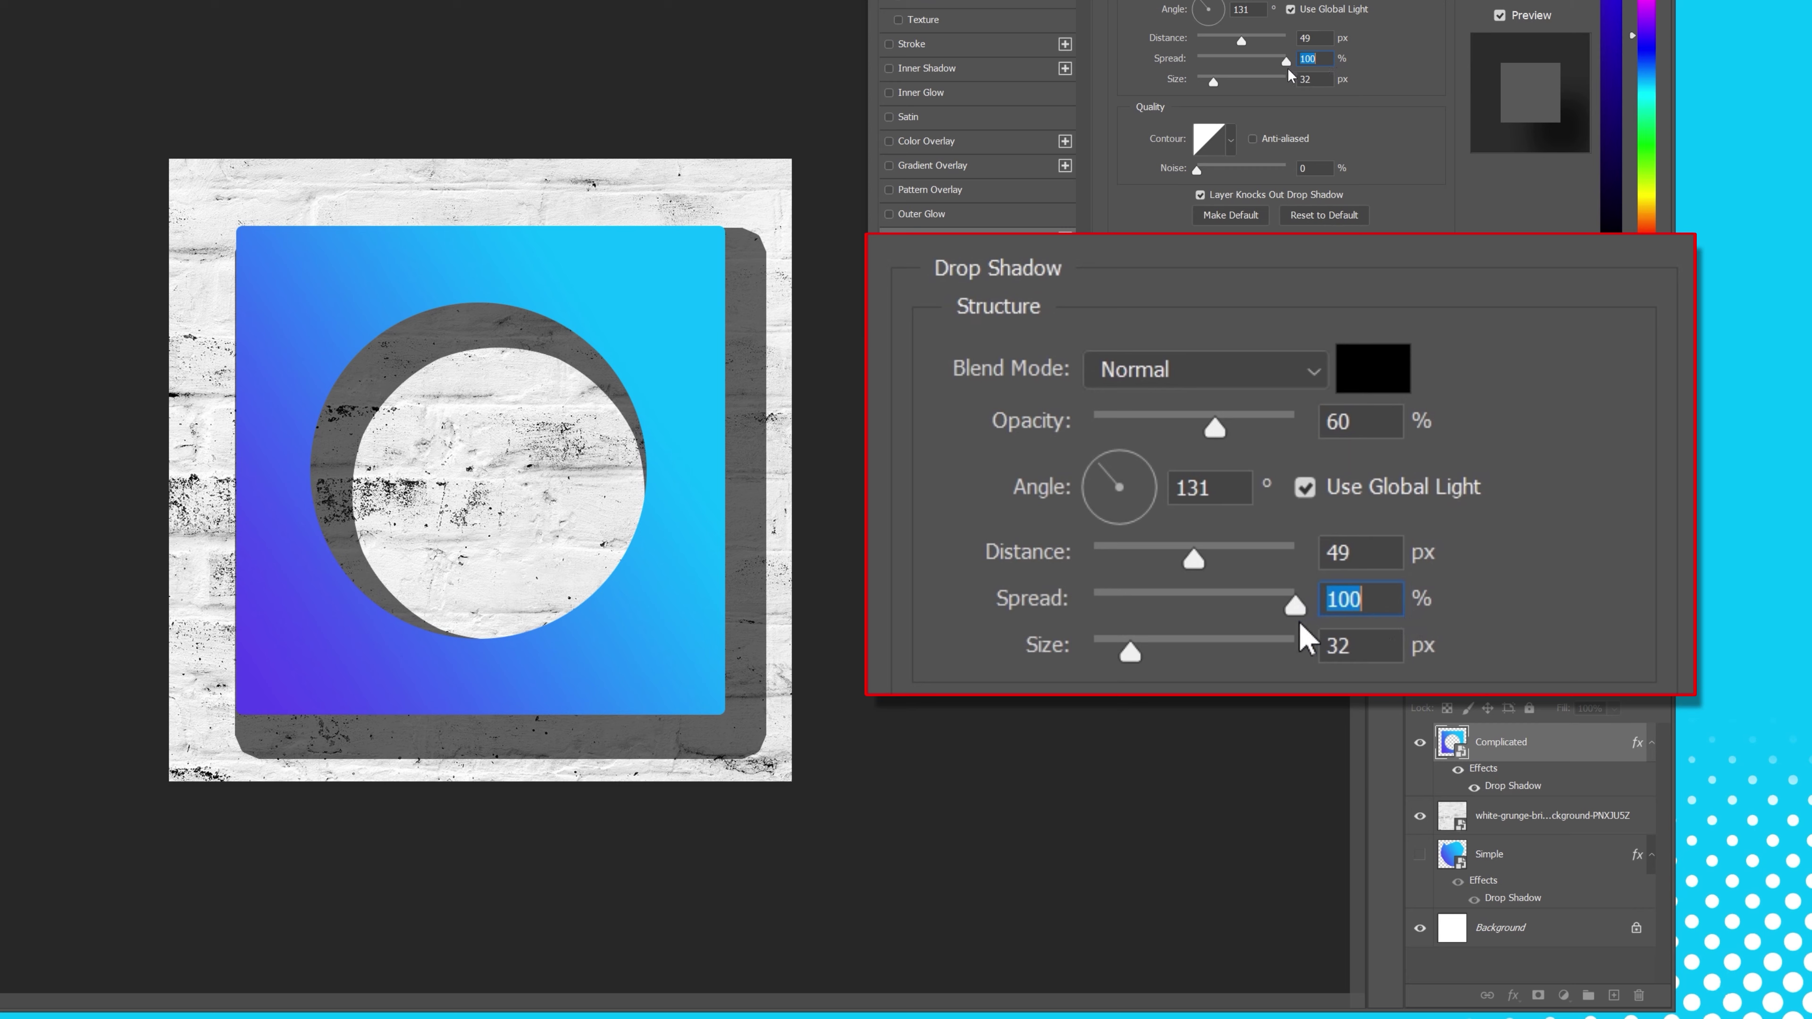
{"action": "left_click_drag", "start_coordinate": [1286, 68], "coordinate": [1217, 64]}
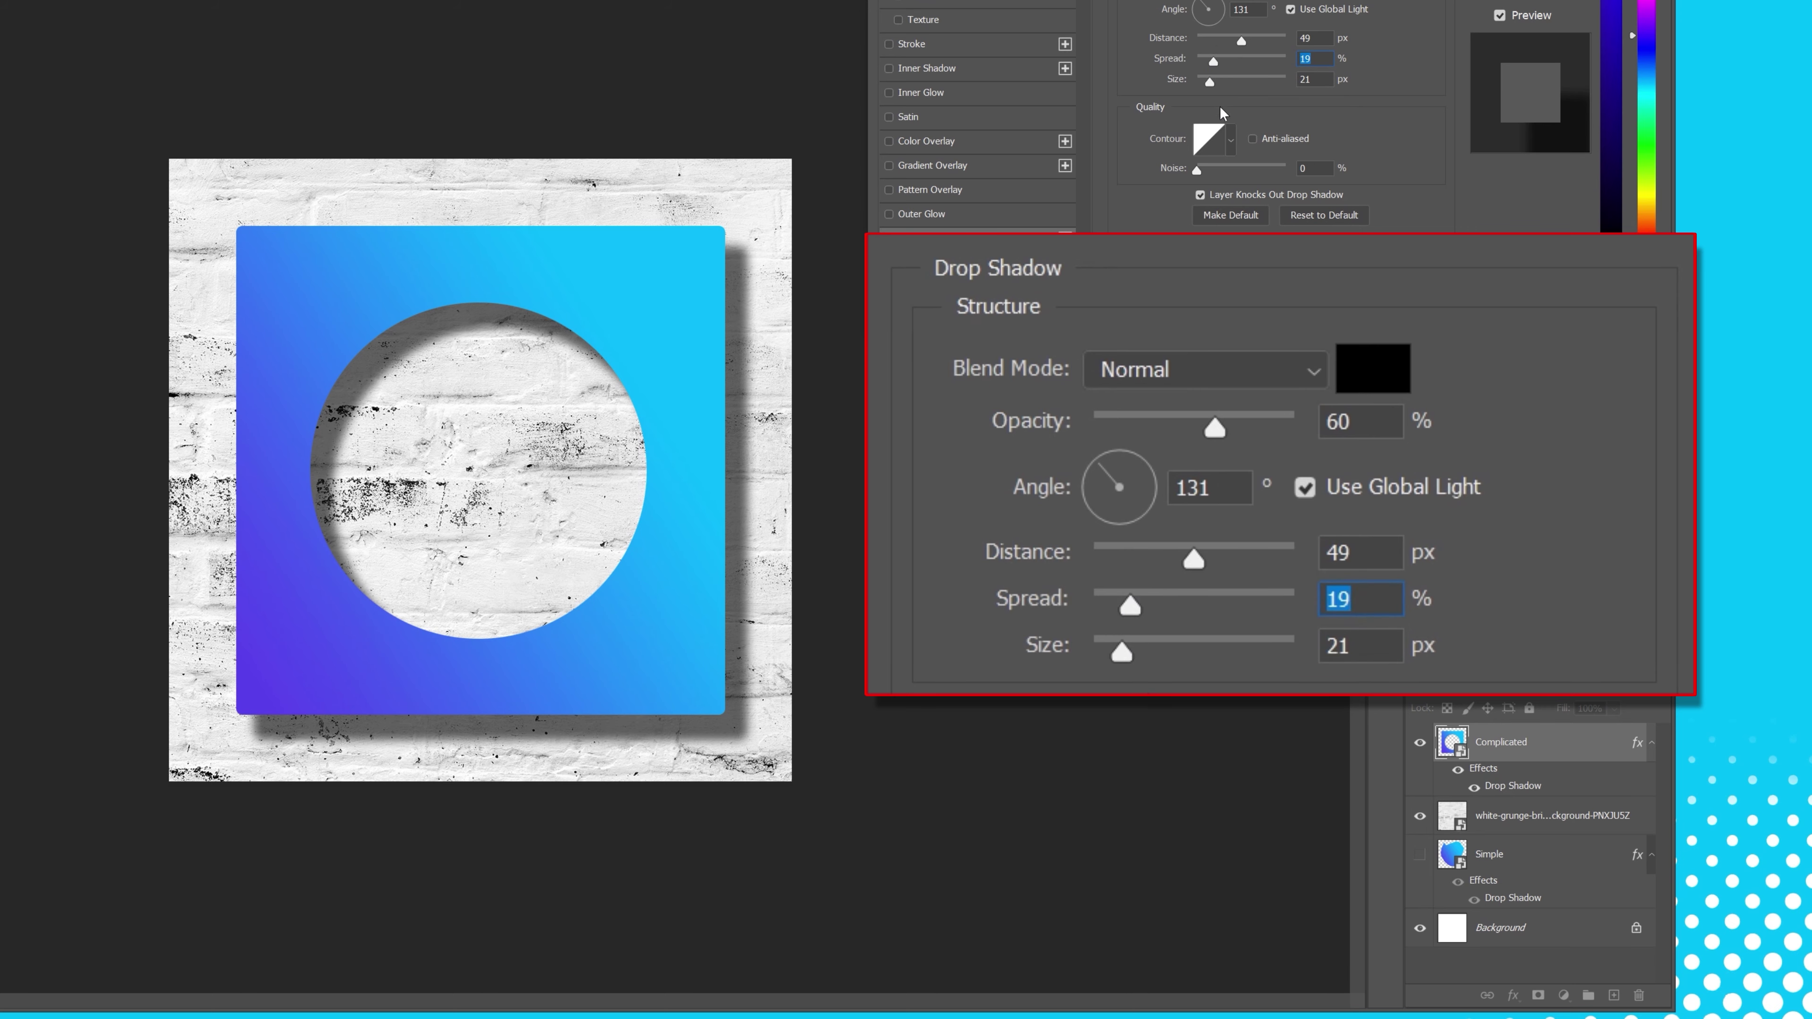
- Try two curved contours on the drop shadow and return it to the linear contour
{"action": "left_click", "coordinate": [1231, 140]}
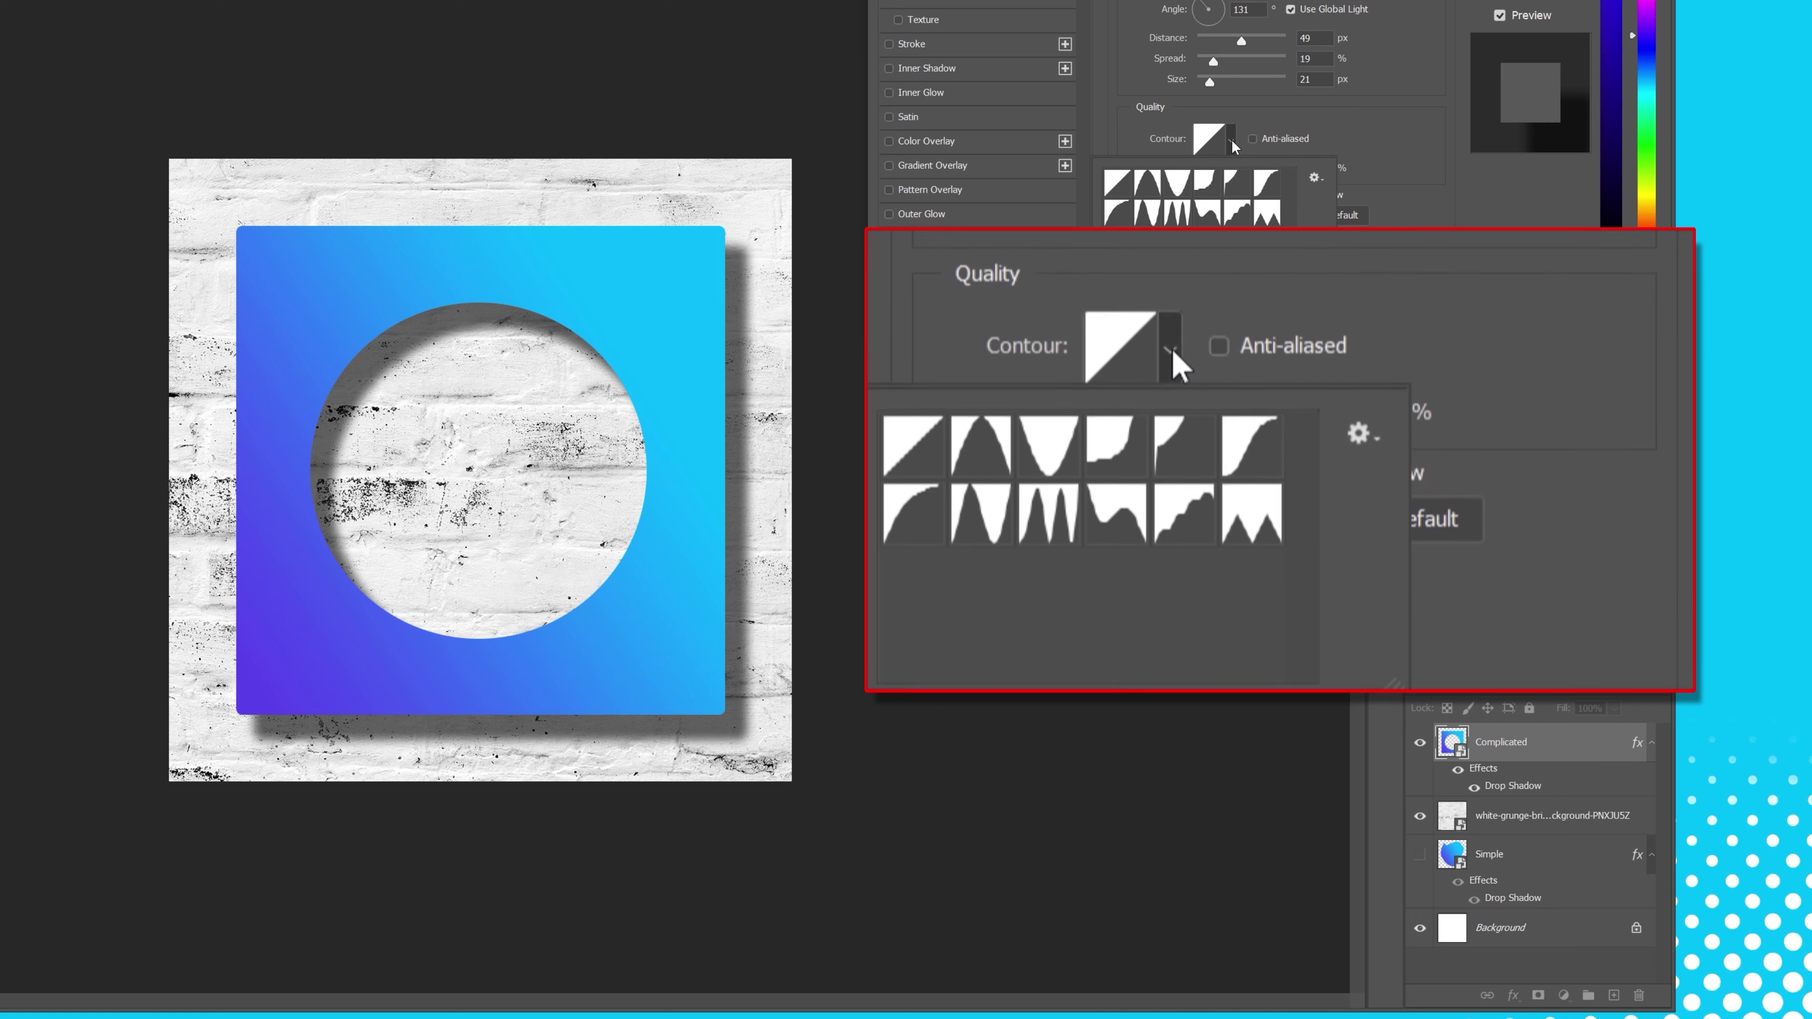
{"action": "left_click", "coordinate": [1183, 183]}
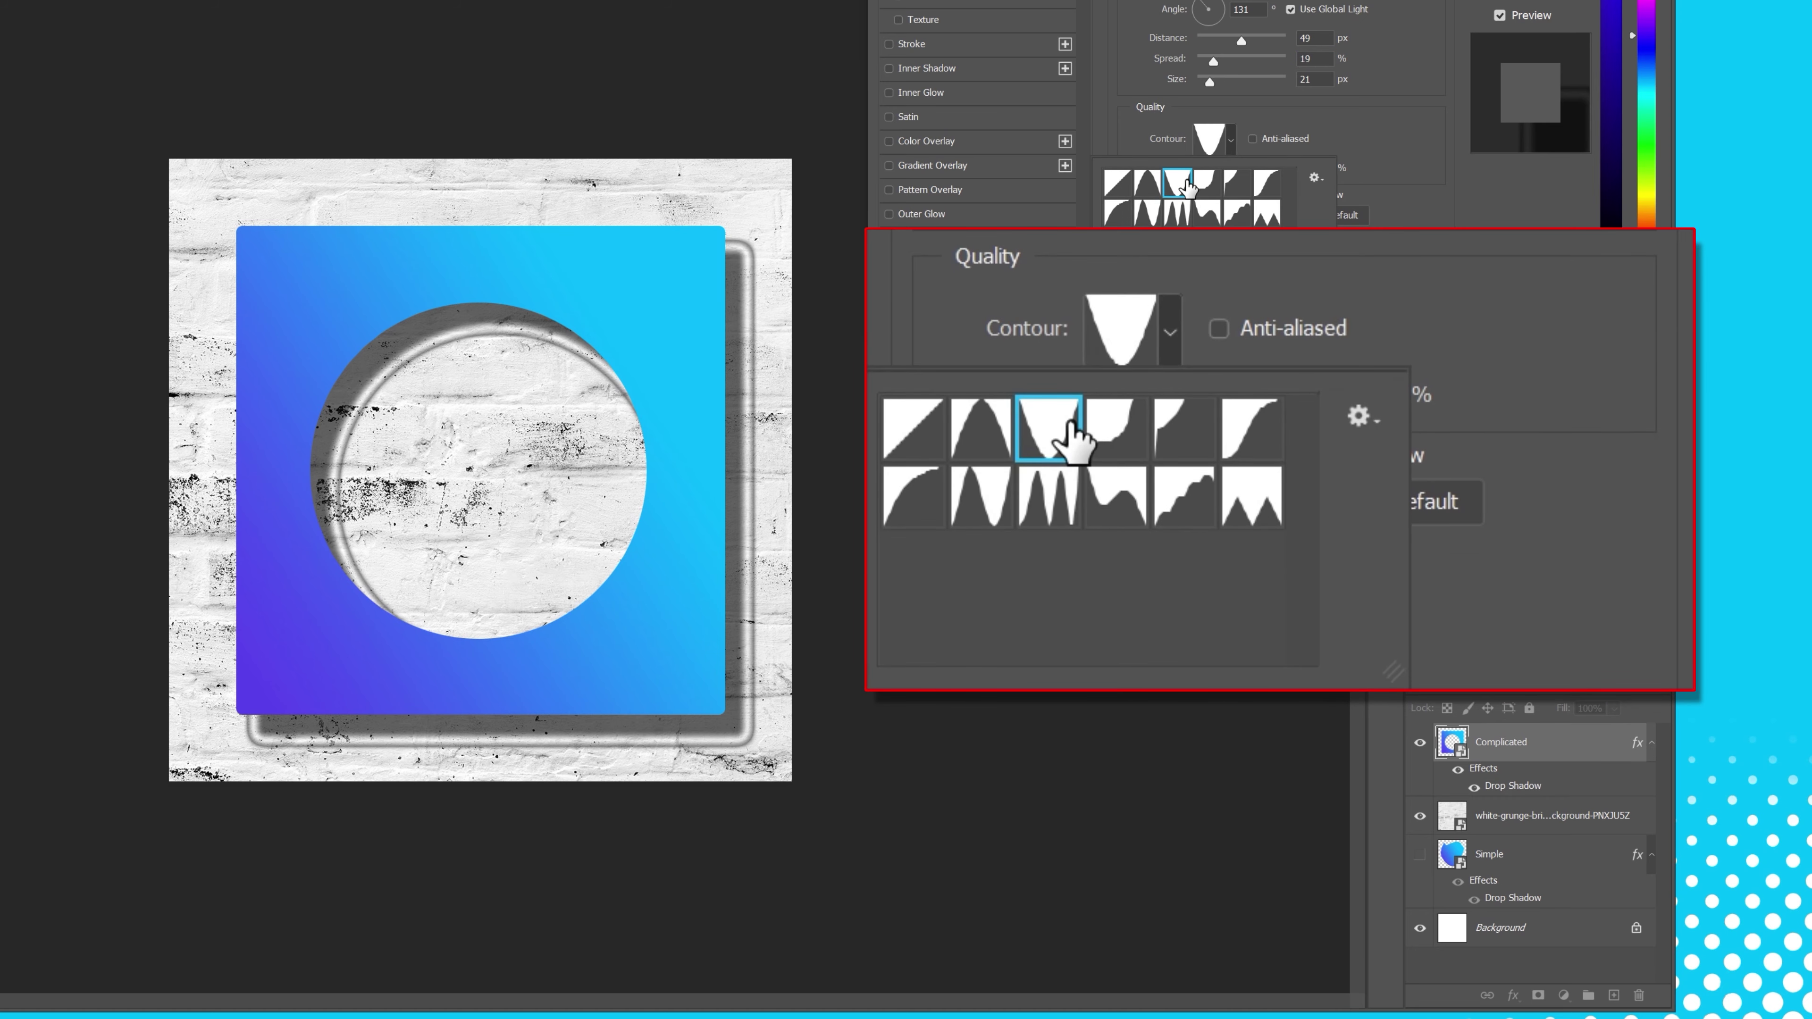
{"action": "left_click", "coordinate": [1209, 215]}
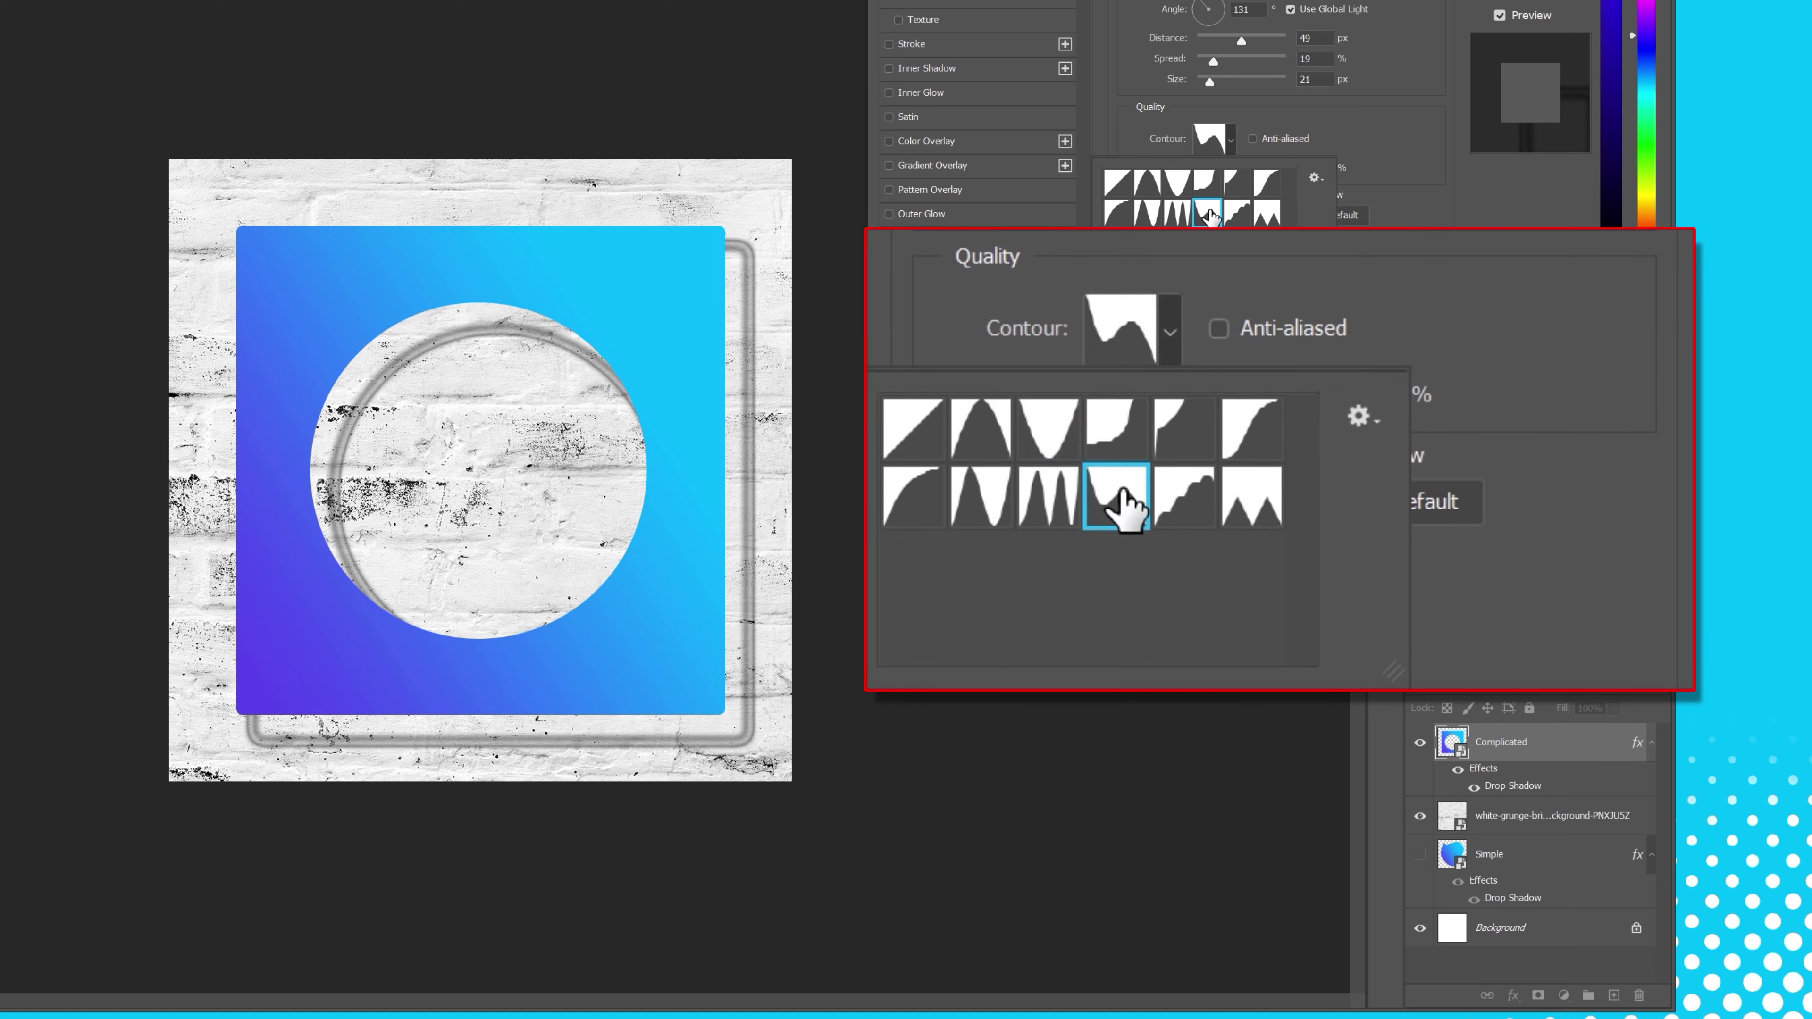
{"action": "left_click", "coordinate": [1119, 184]}
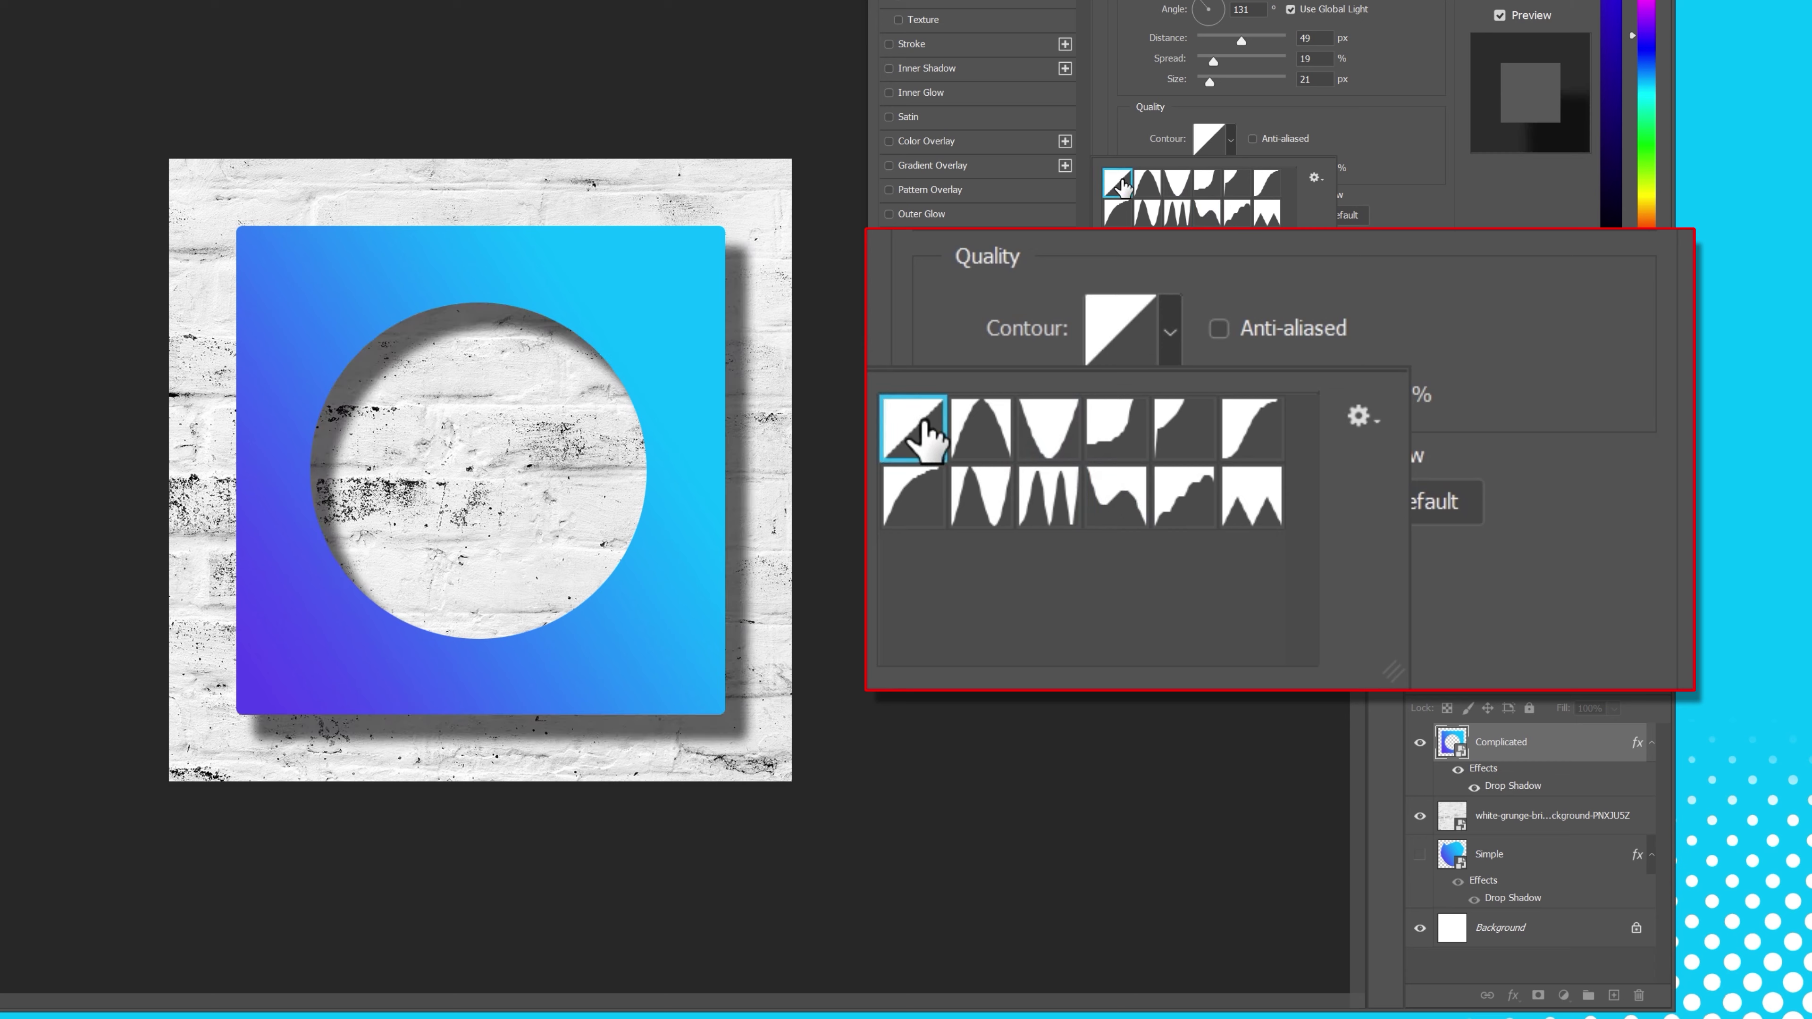
{"action": "left_click", "coordinate": [1147, 151]}
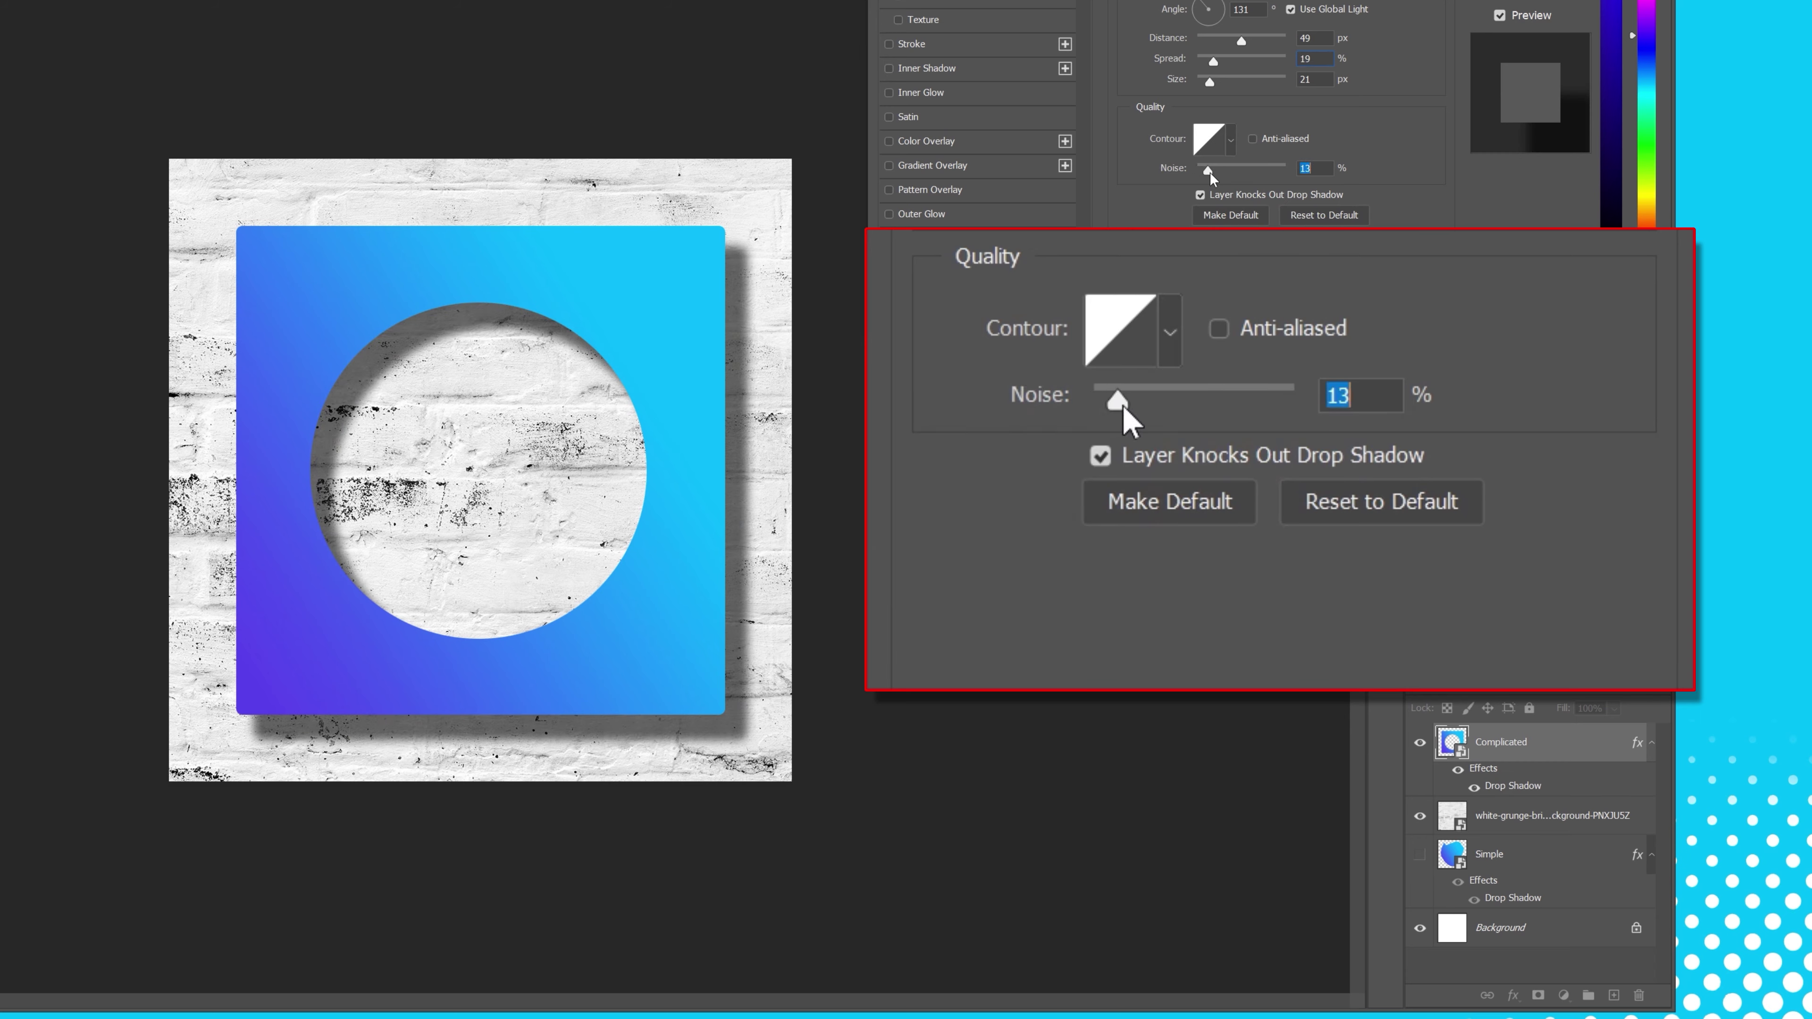
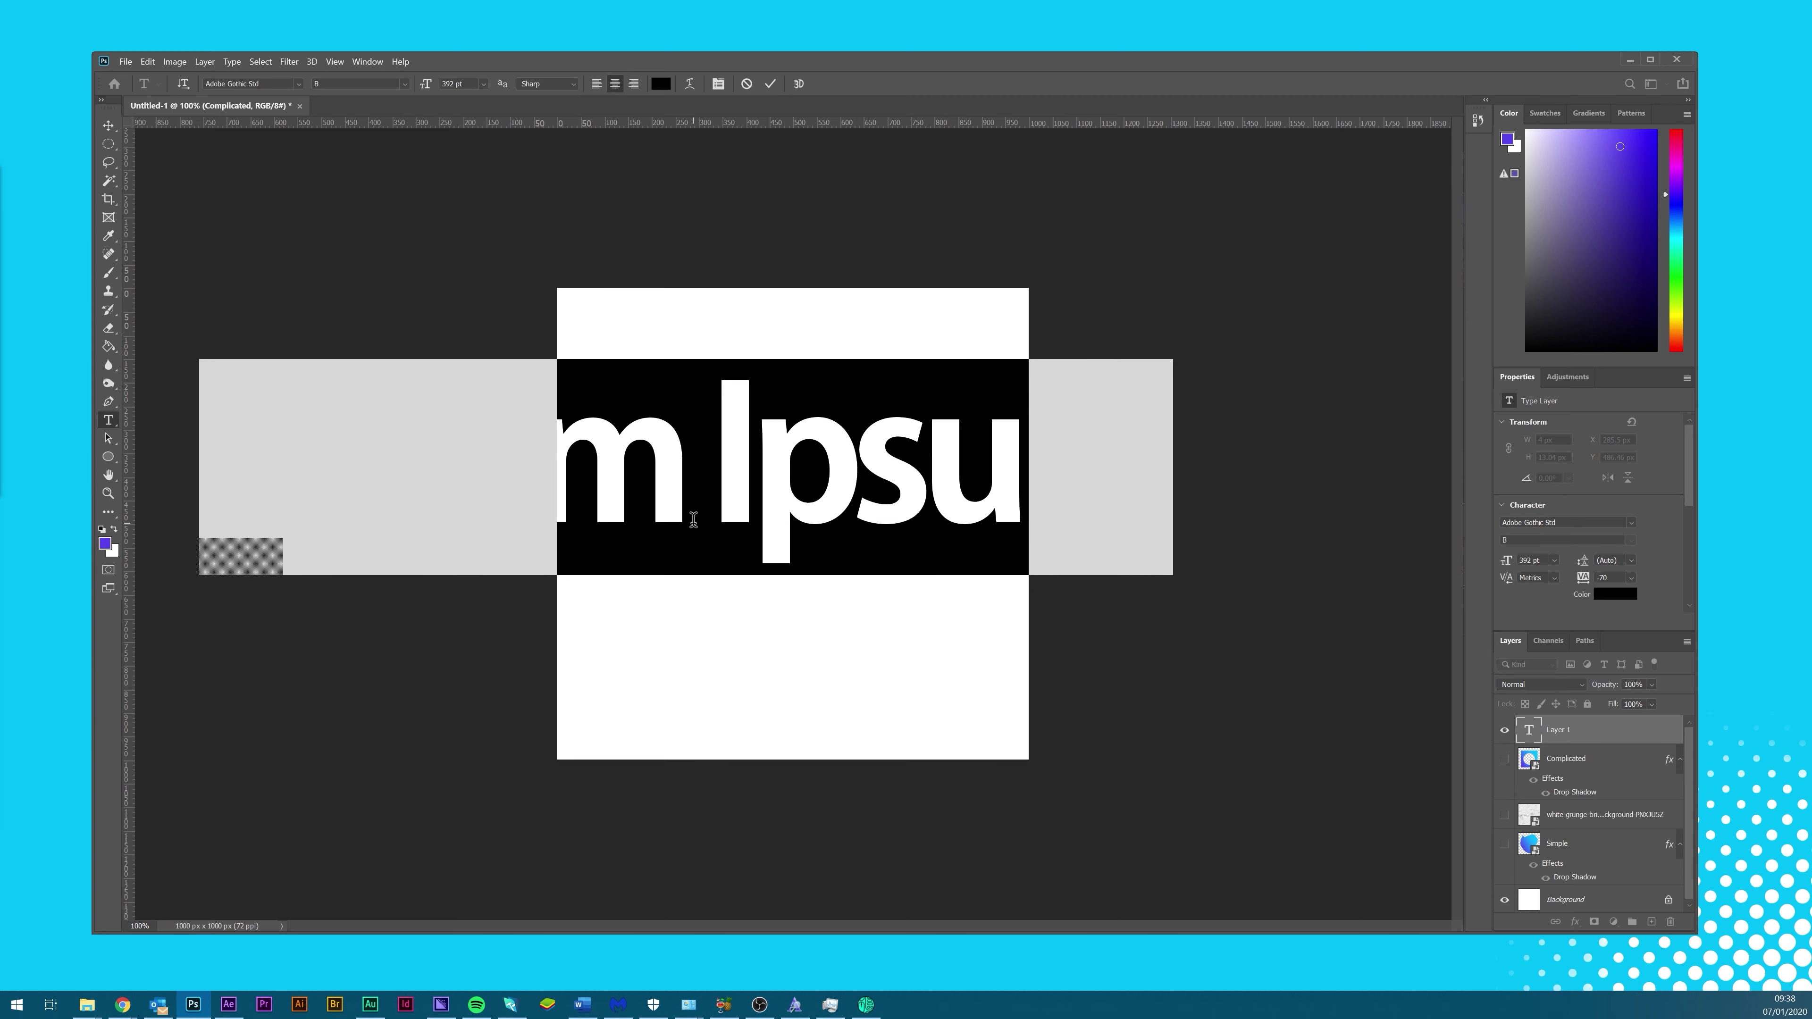
- Enter the text "Hi" and colour it red (ff0000)
{"action": "type", "text": "Hi"}
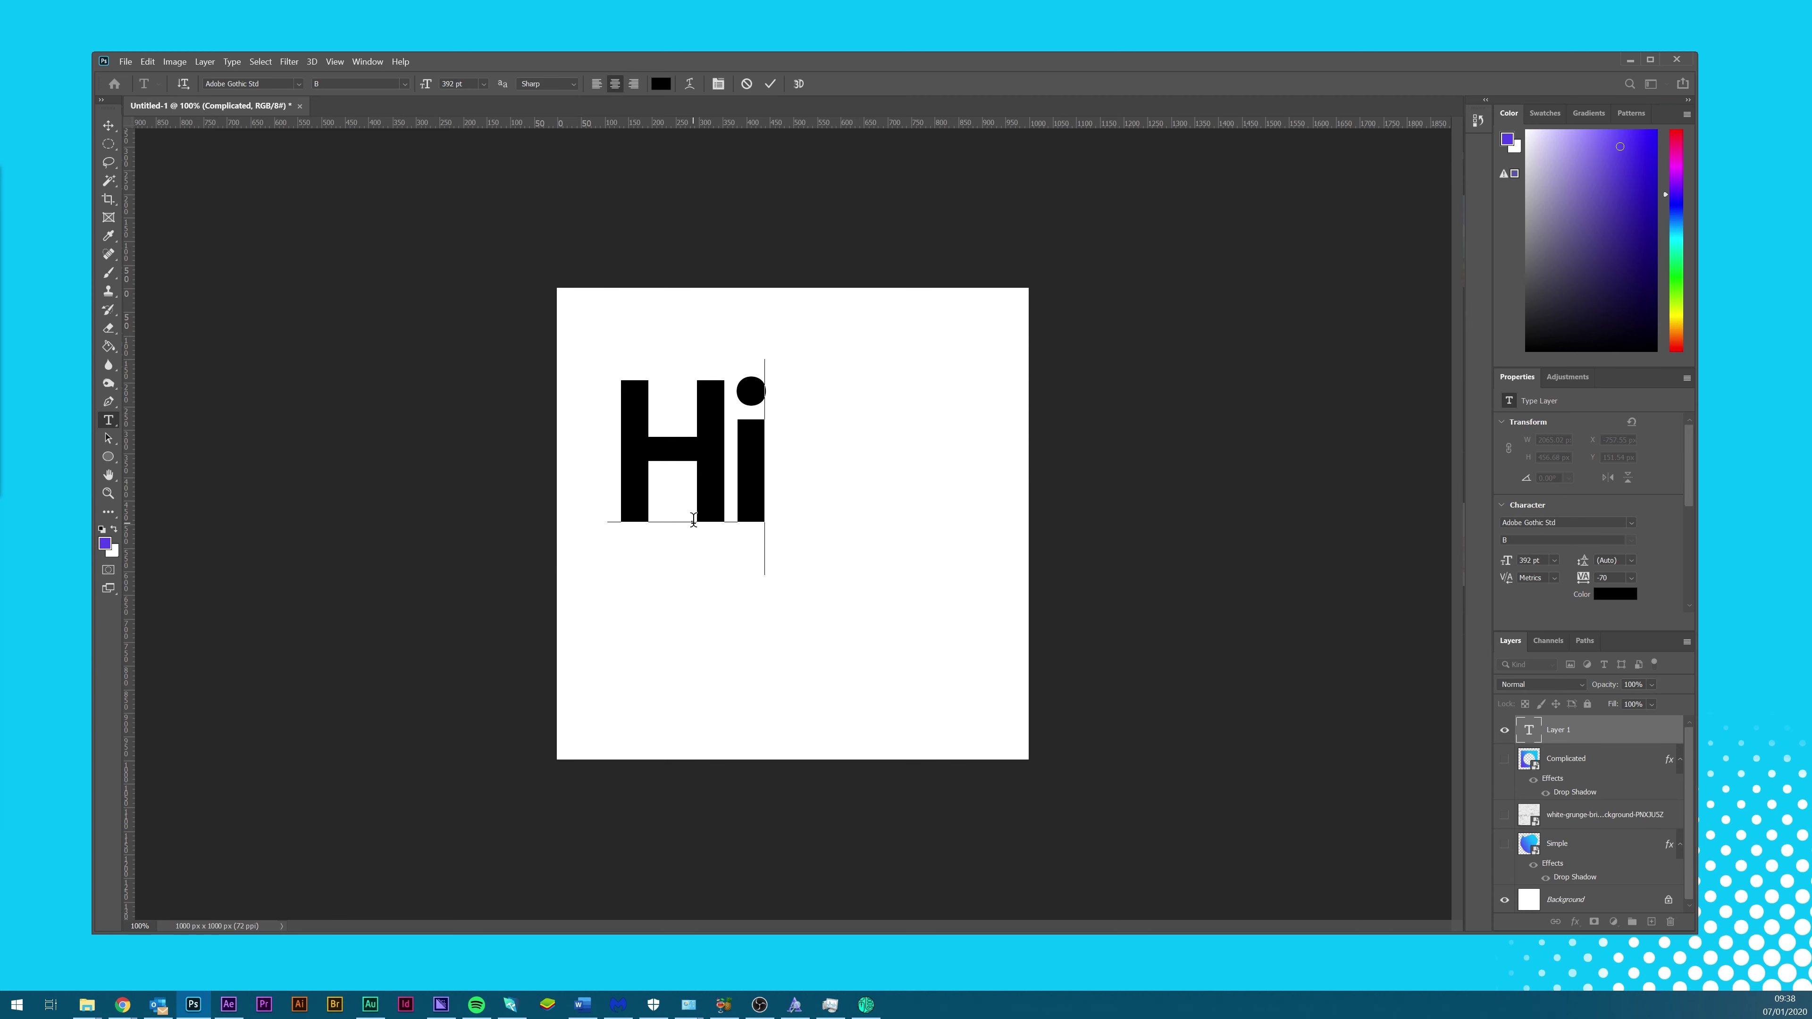
{"action": "left_click", "coordinate": [661, 83]}
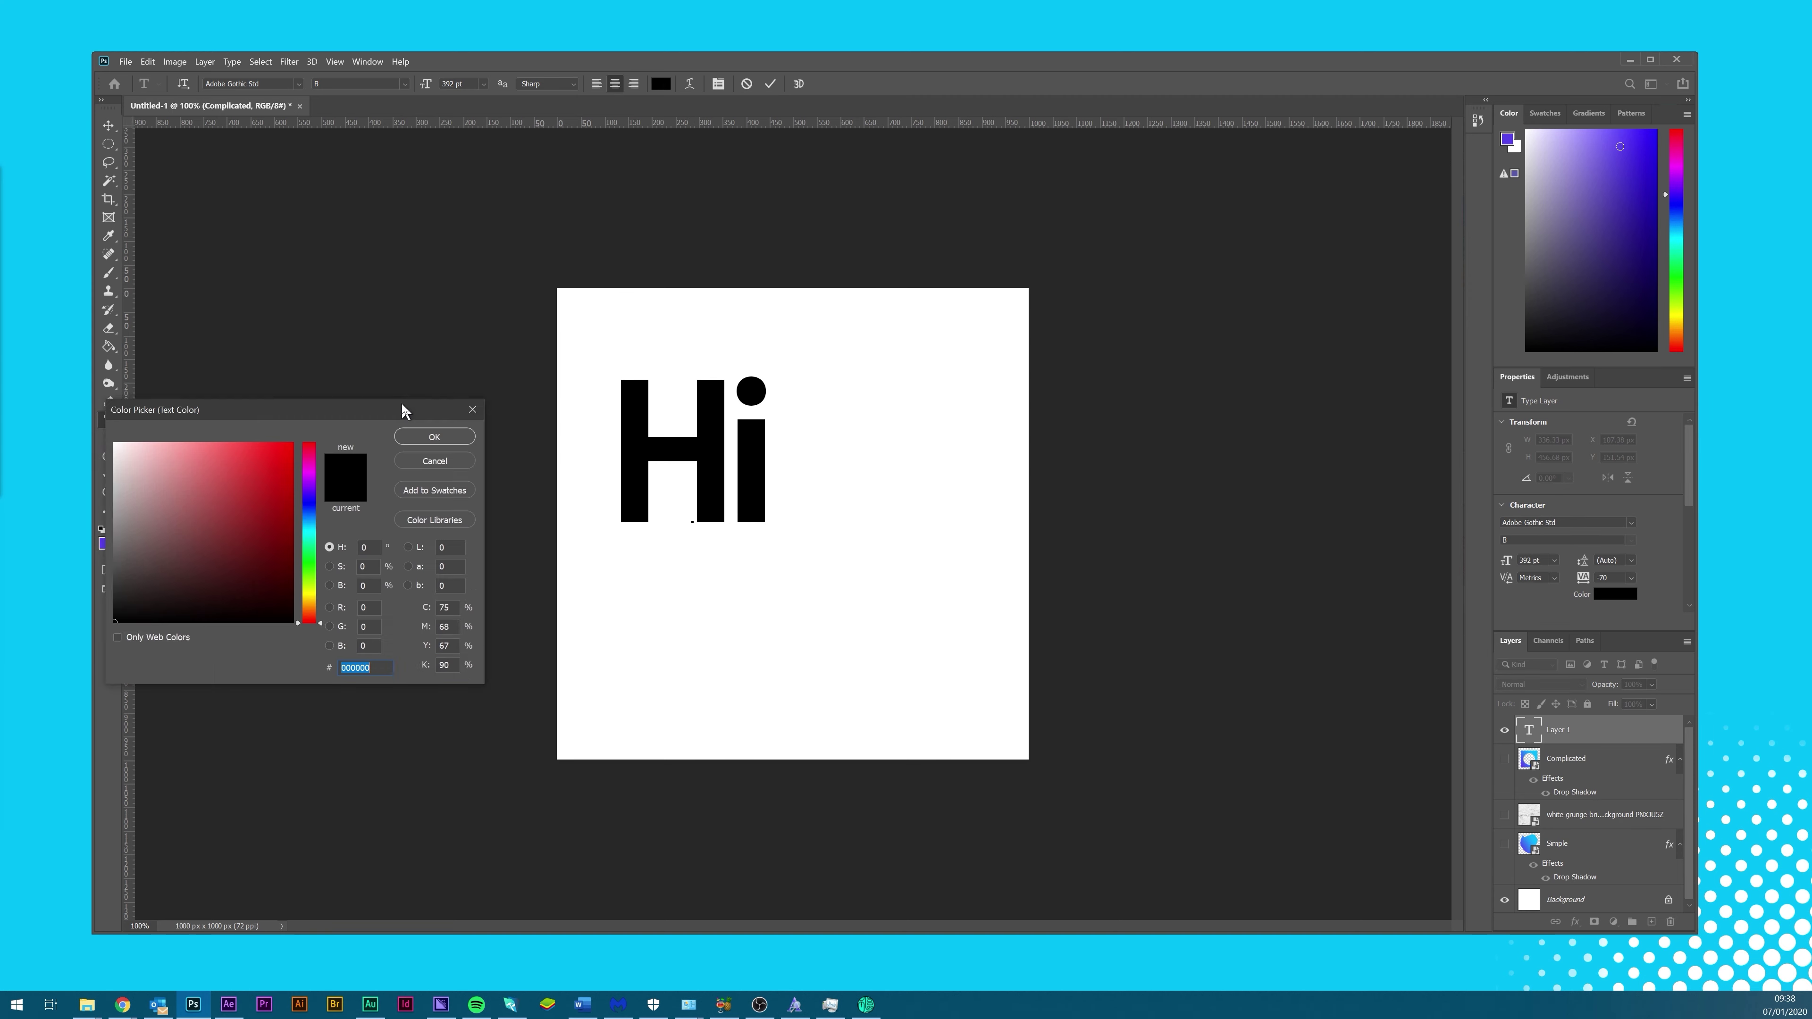
{"action": "left_click_drag", "start_coordinate": [382, 412], "coordinate": [587, 512]}
{"action": "left_click_drag", "start_coordinate": [459, 569], "coordinate": [605, 515]}
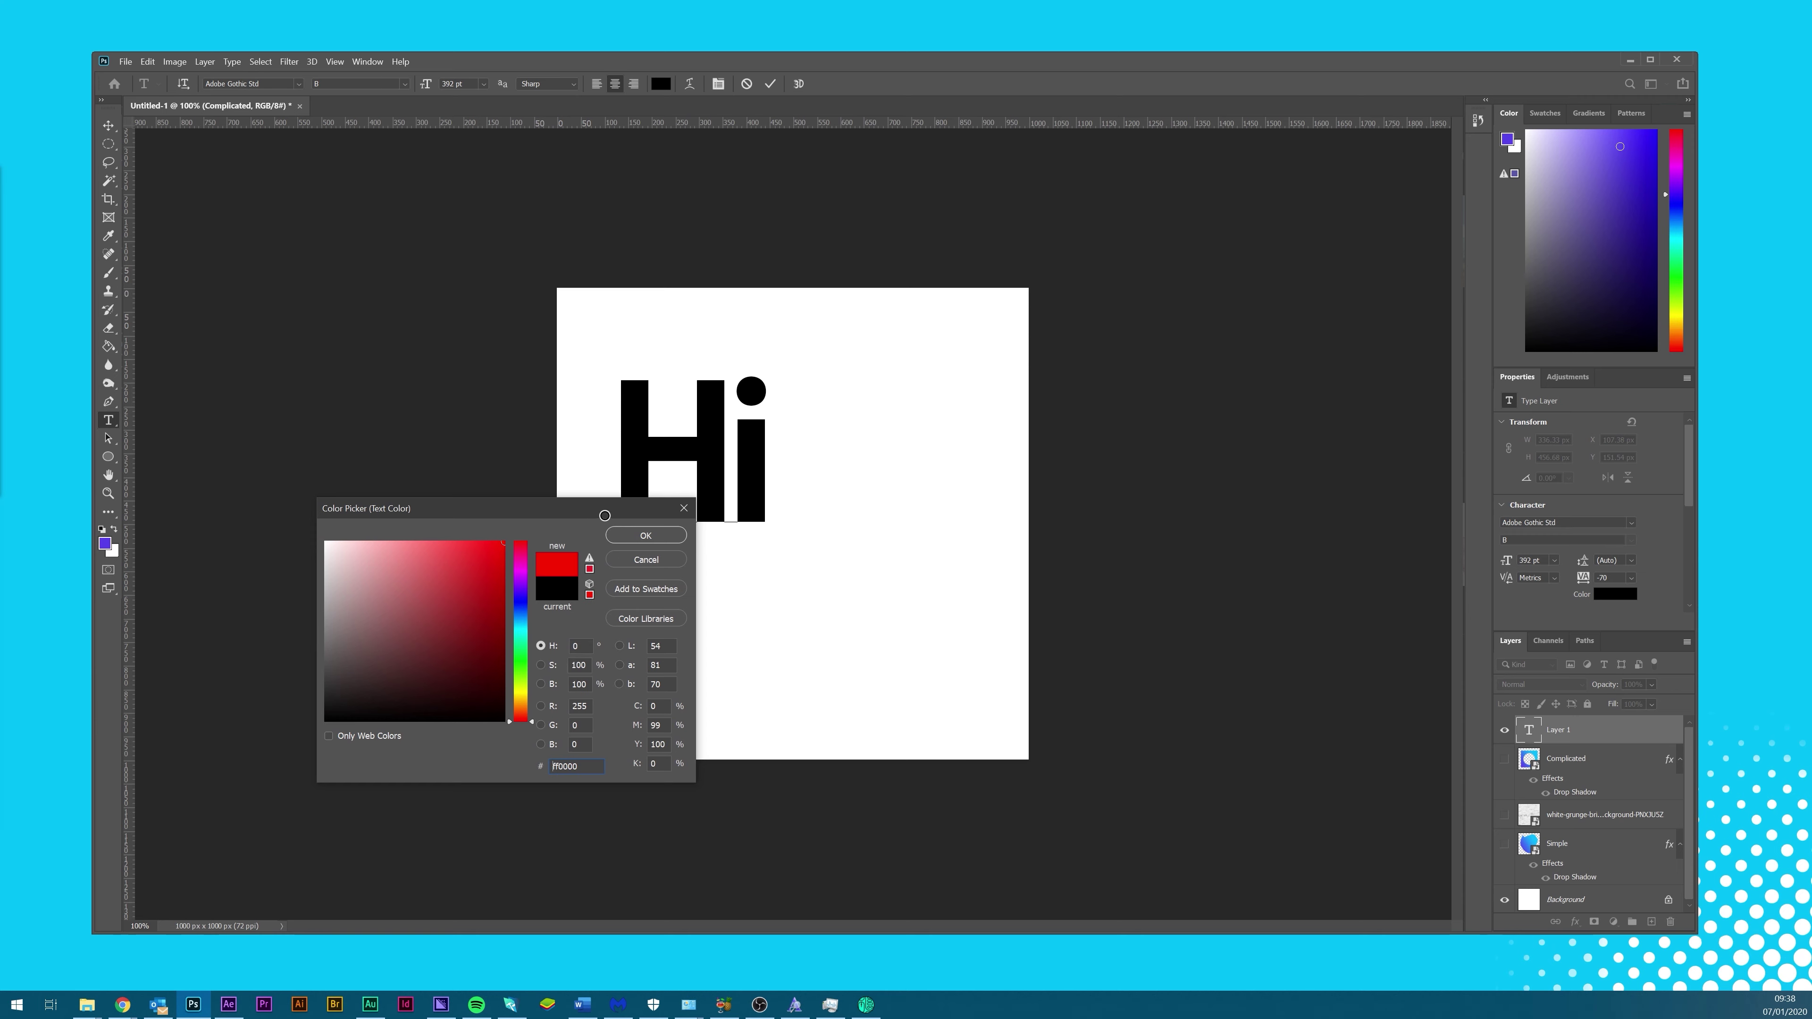
{"action": "left_click", "coordinate": [627, 535]}
{"action": "key", "text": "ctrl+Return"}
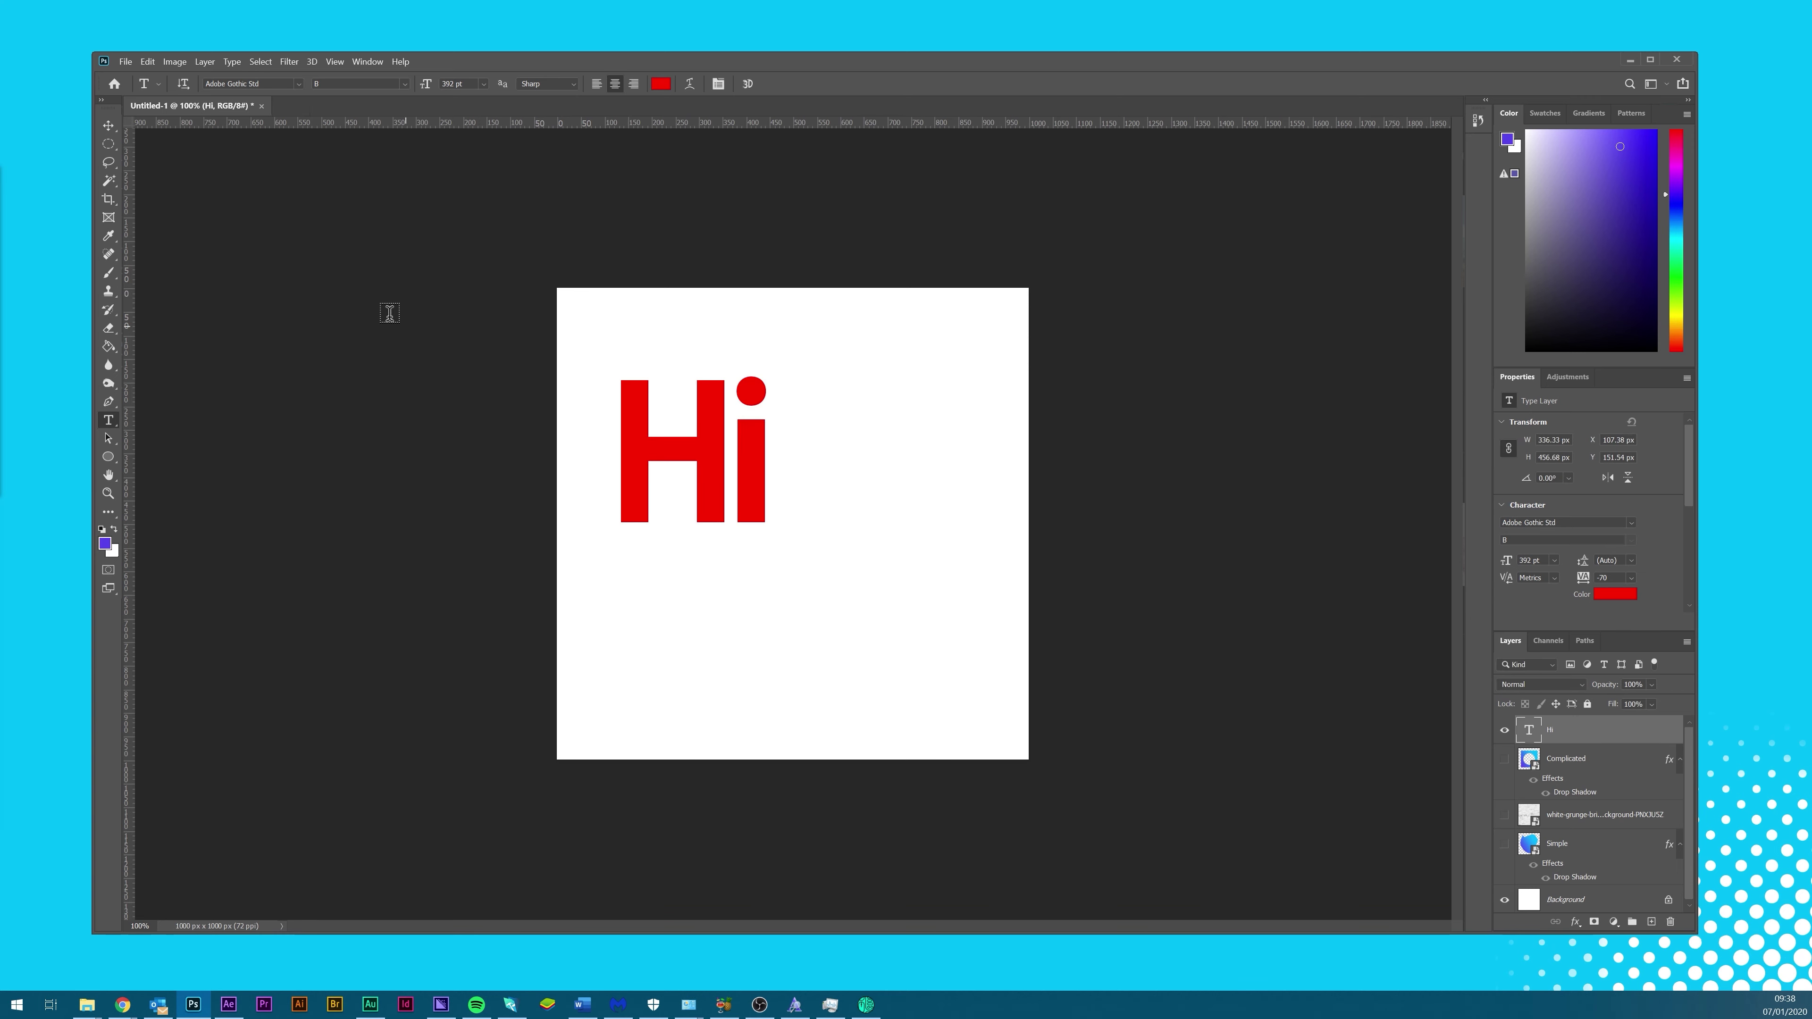
- Duplicate the red Hi text layer in place, keeping only one copy
{"action": "key", "text": "v"}
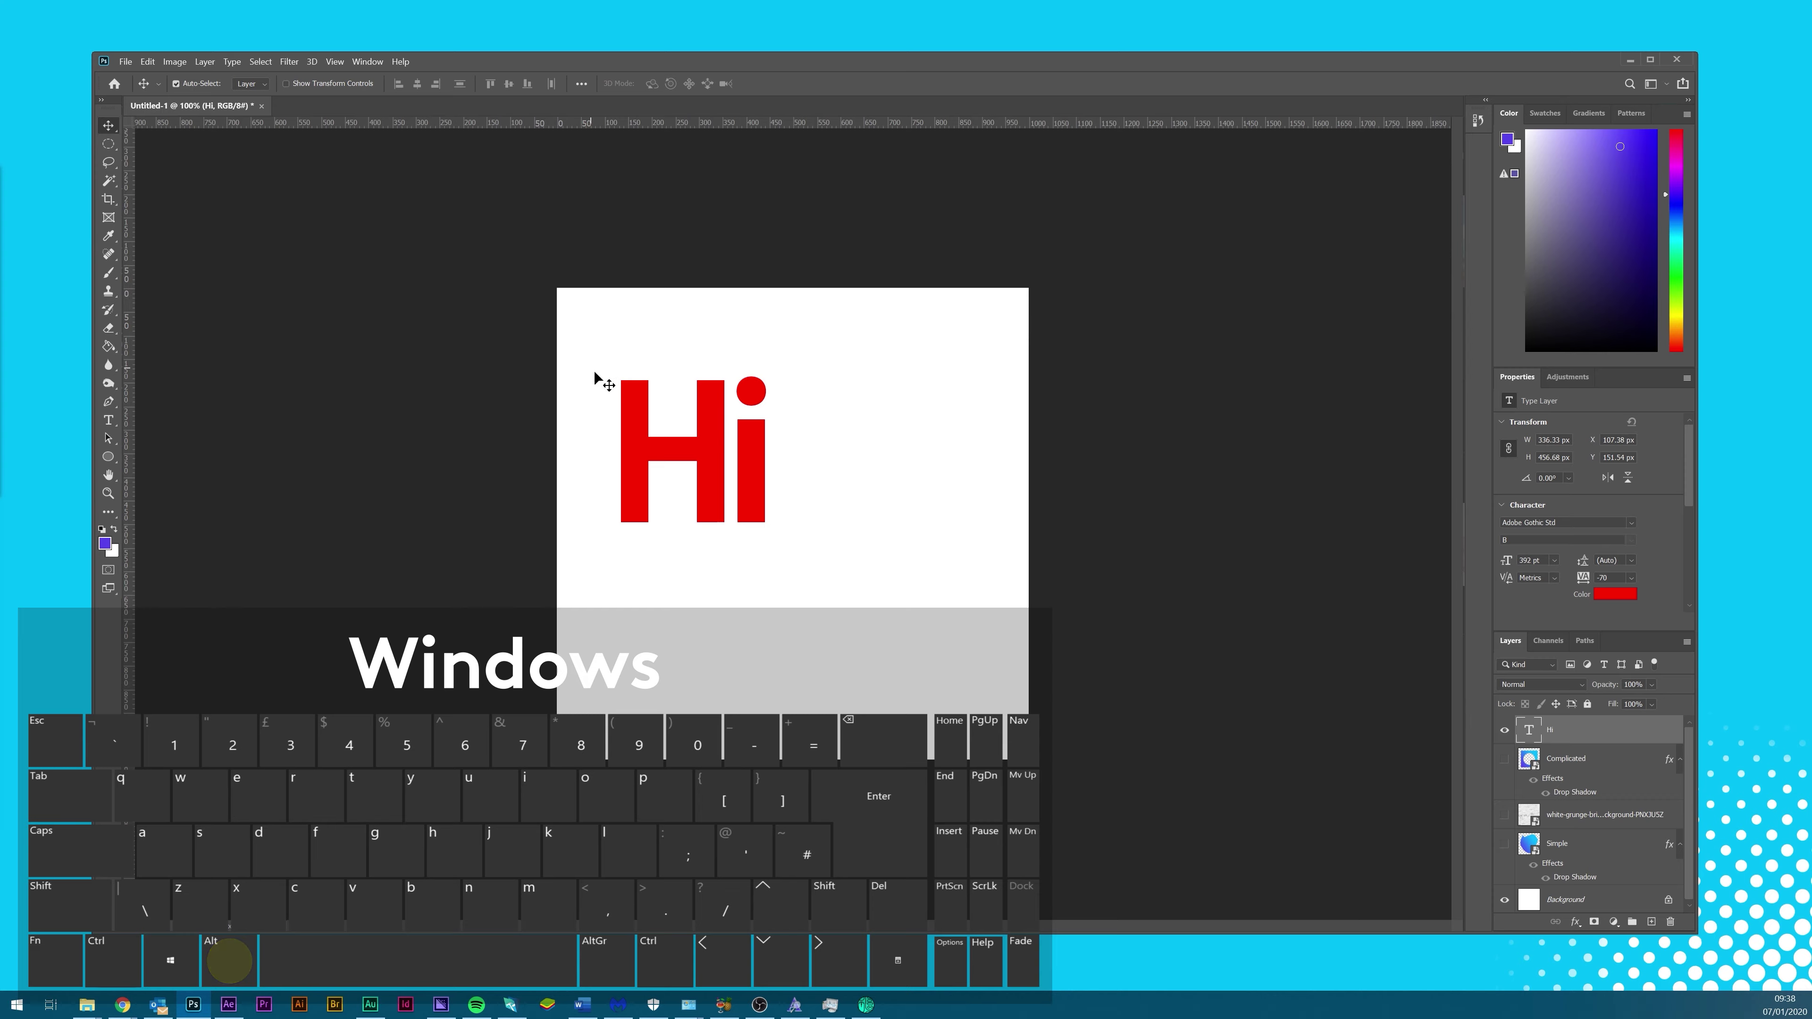
{"action": "left_click_drag", "start_coordinate": [1558, 733], "coordinate": [1561, 748]}
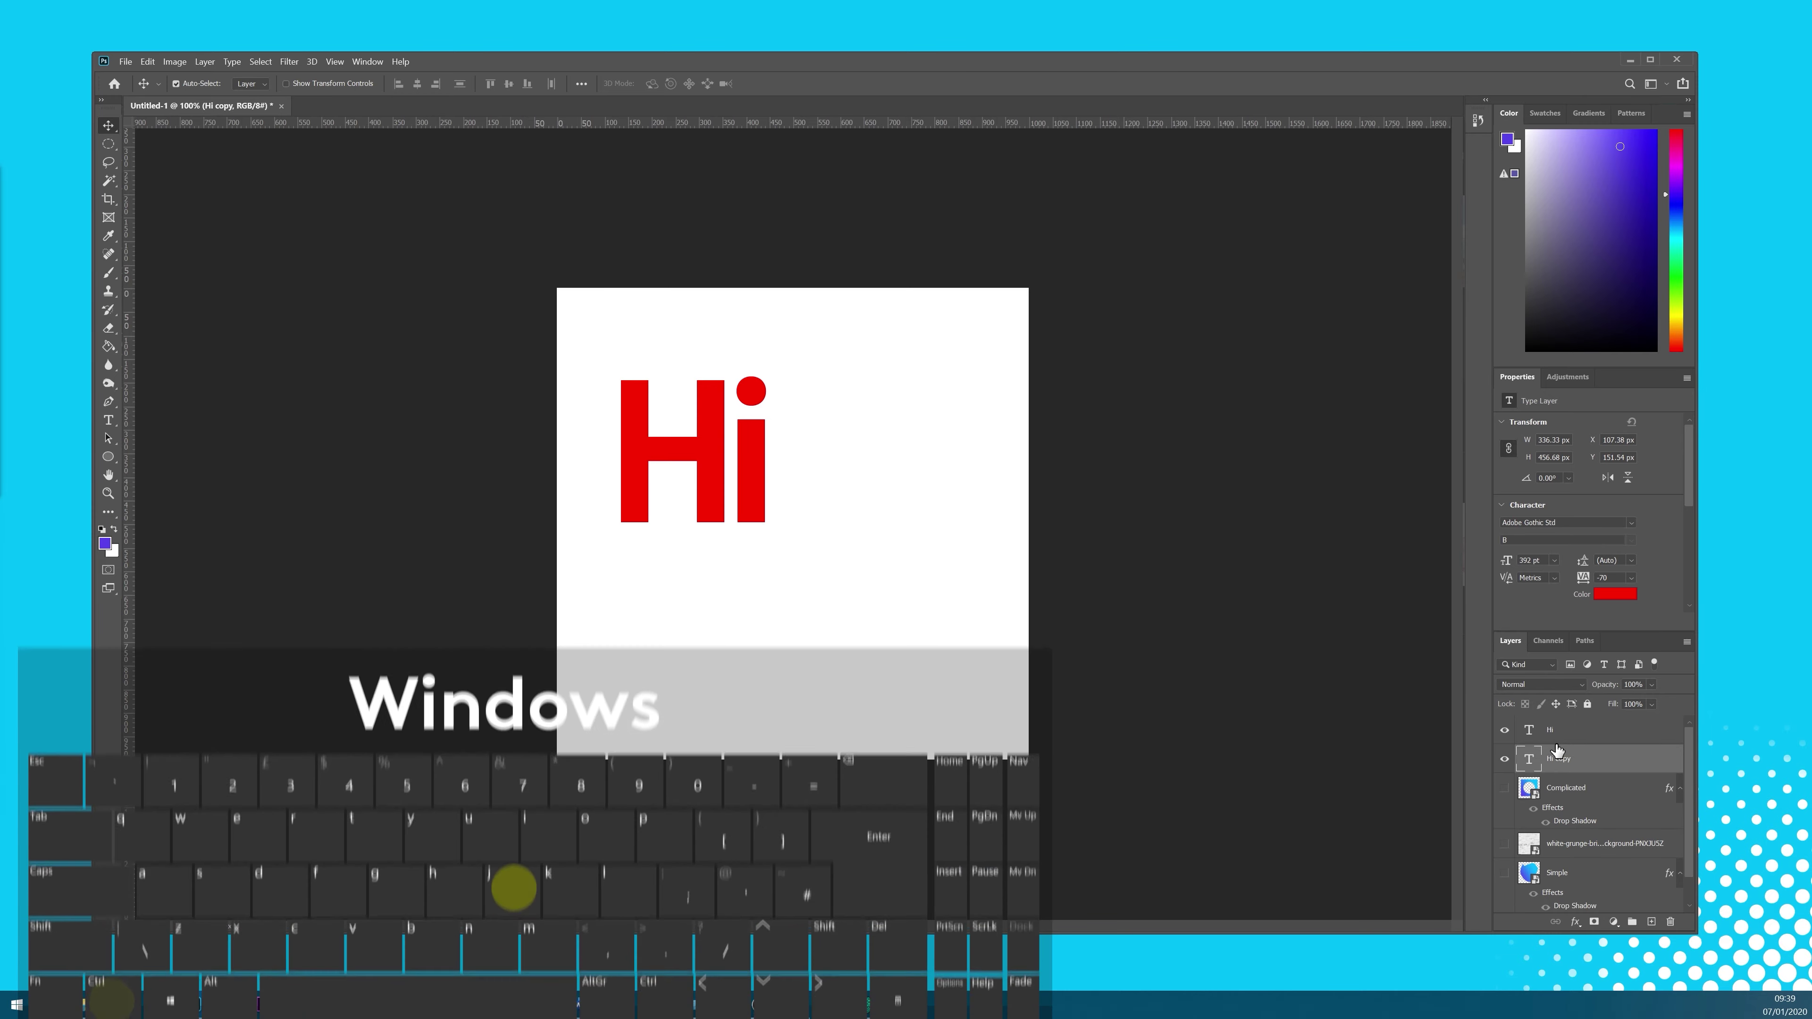
{"action": "key", "text": "Delete"}
{"action": "left_click", "coordinate": [1557, 736]}
{"action": "key", "text": "ctrl+j"}
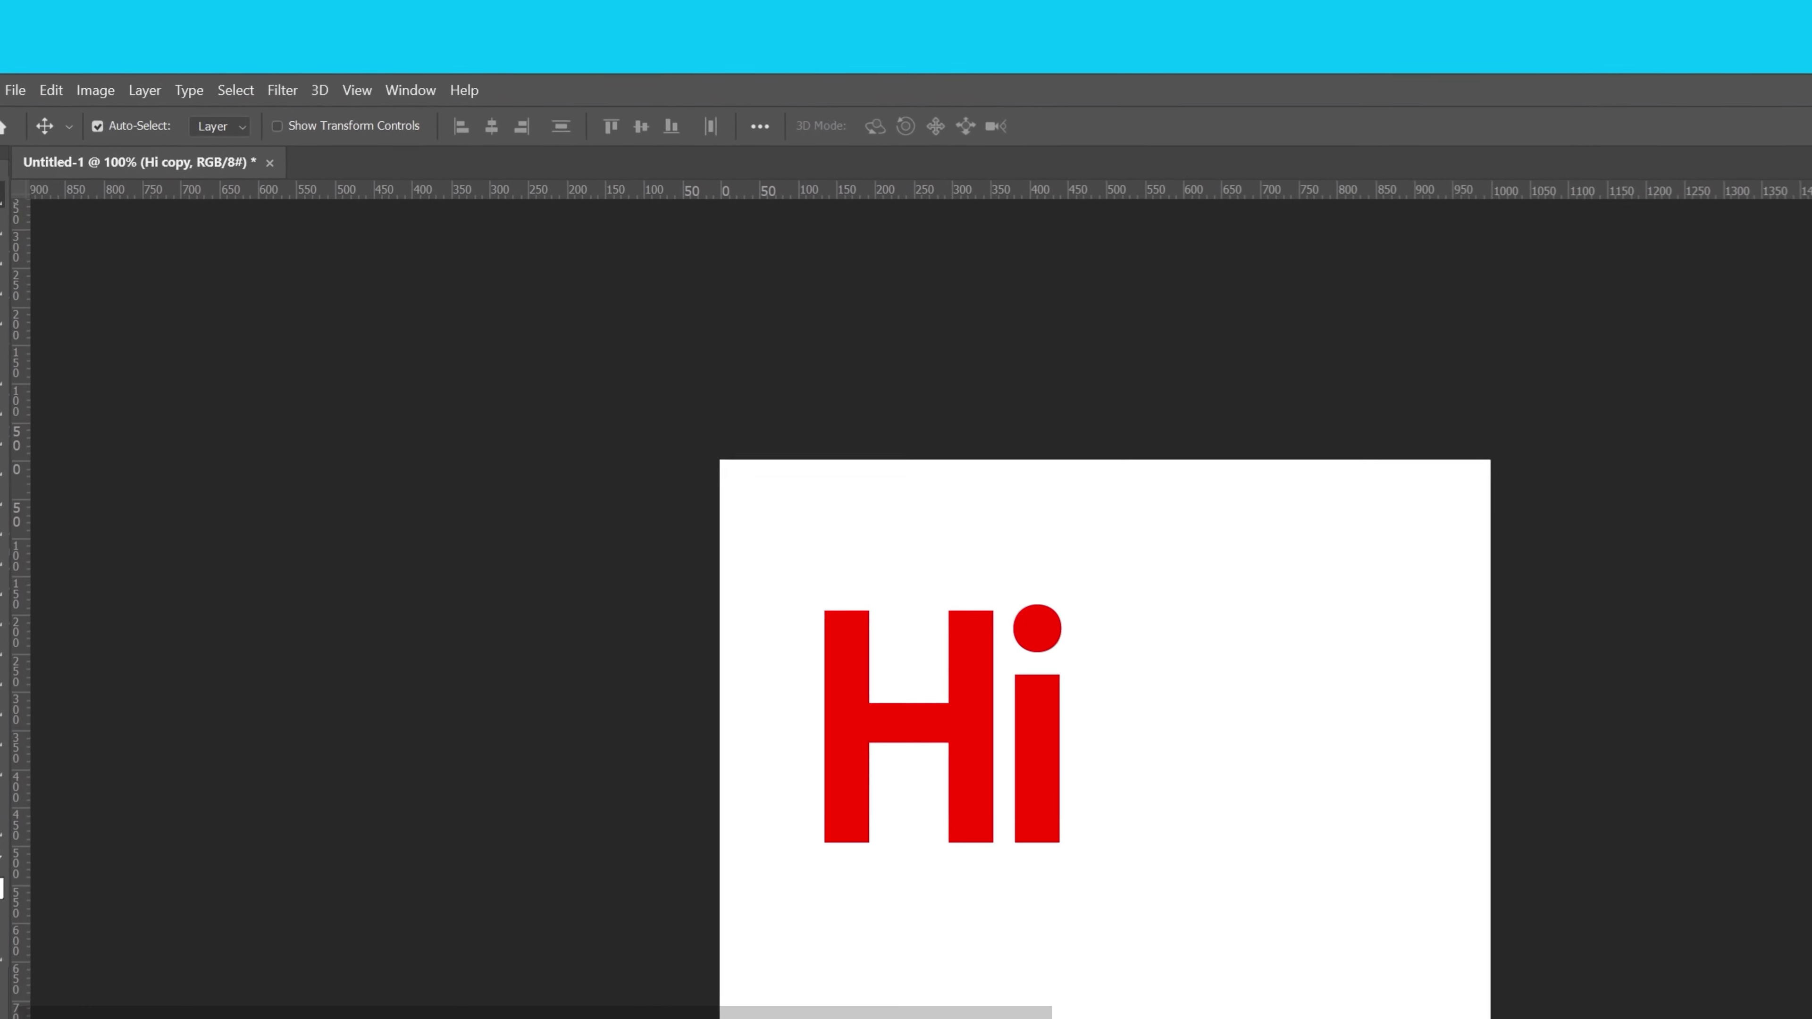
- Recolour the duplicated Hi text black (000000)
{"action": "key", "text": "t"}
{"action": "left_click_drag", "start_coordinate": [1004, 702], "coordinate": [734, 658]}
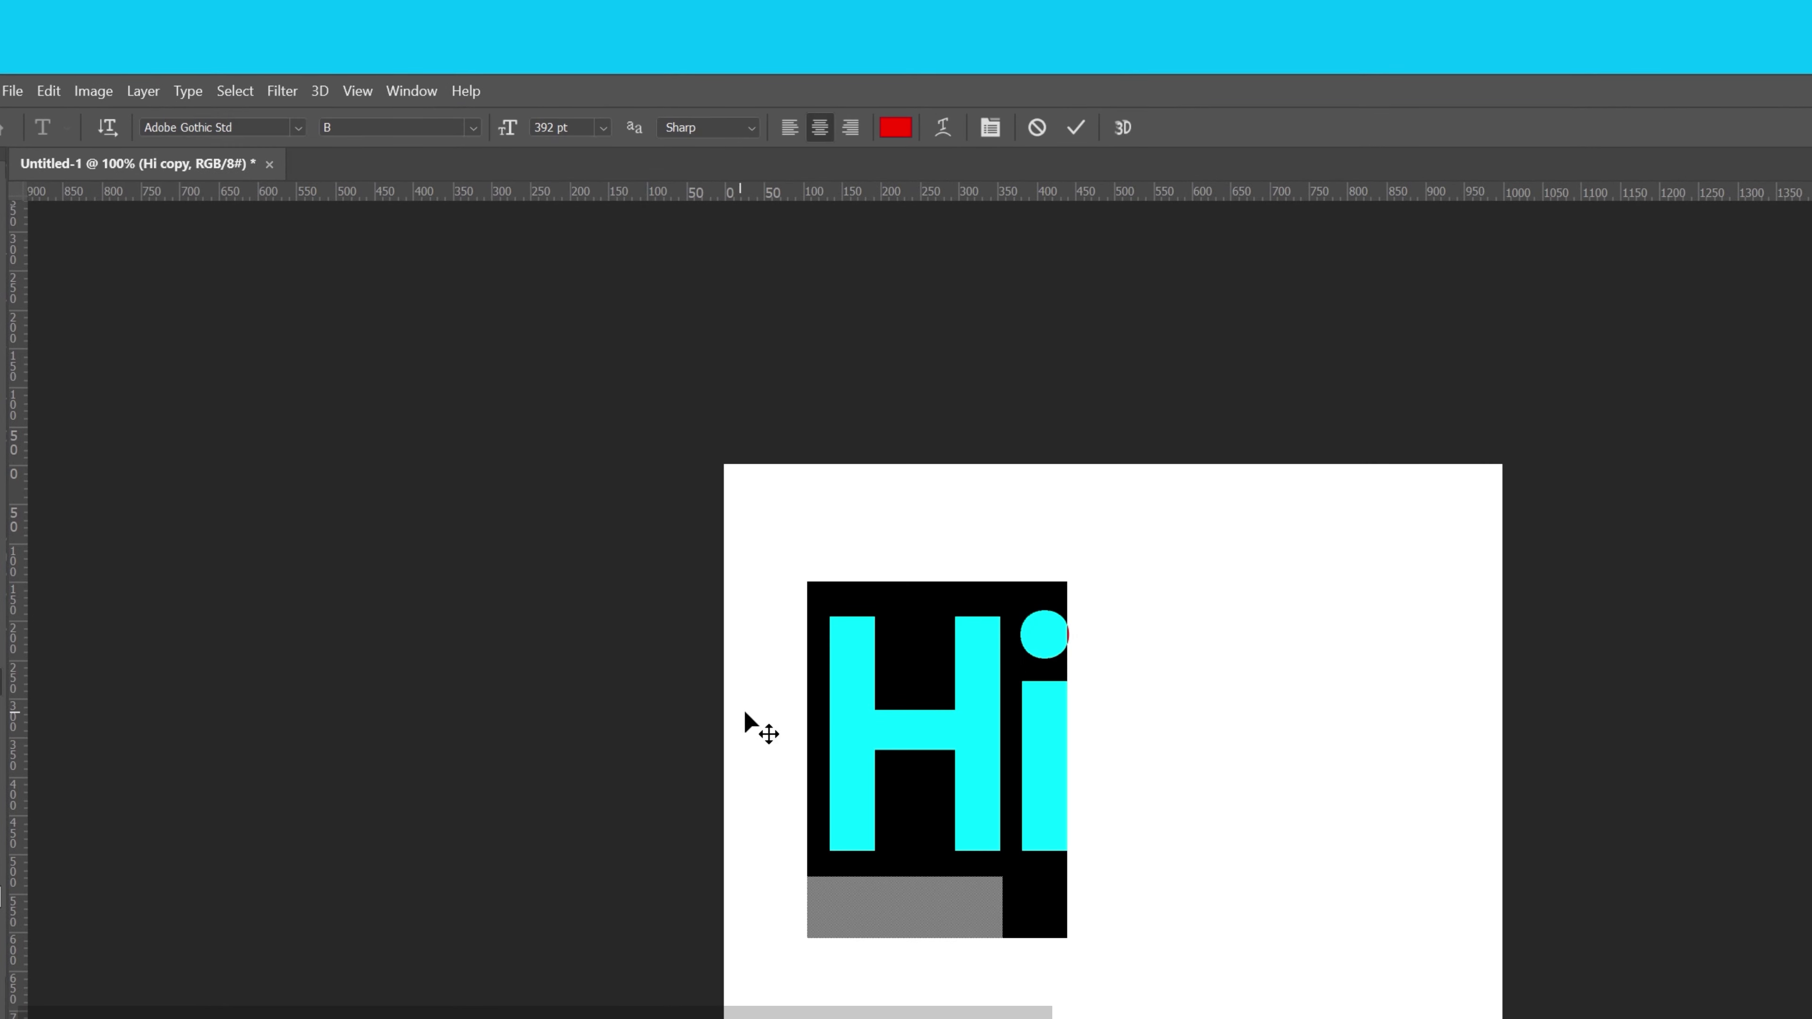
{"action": "left_click", "coordinate": [895, 127]}
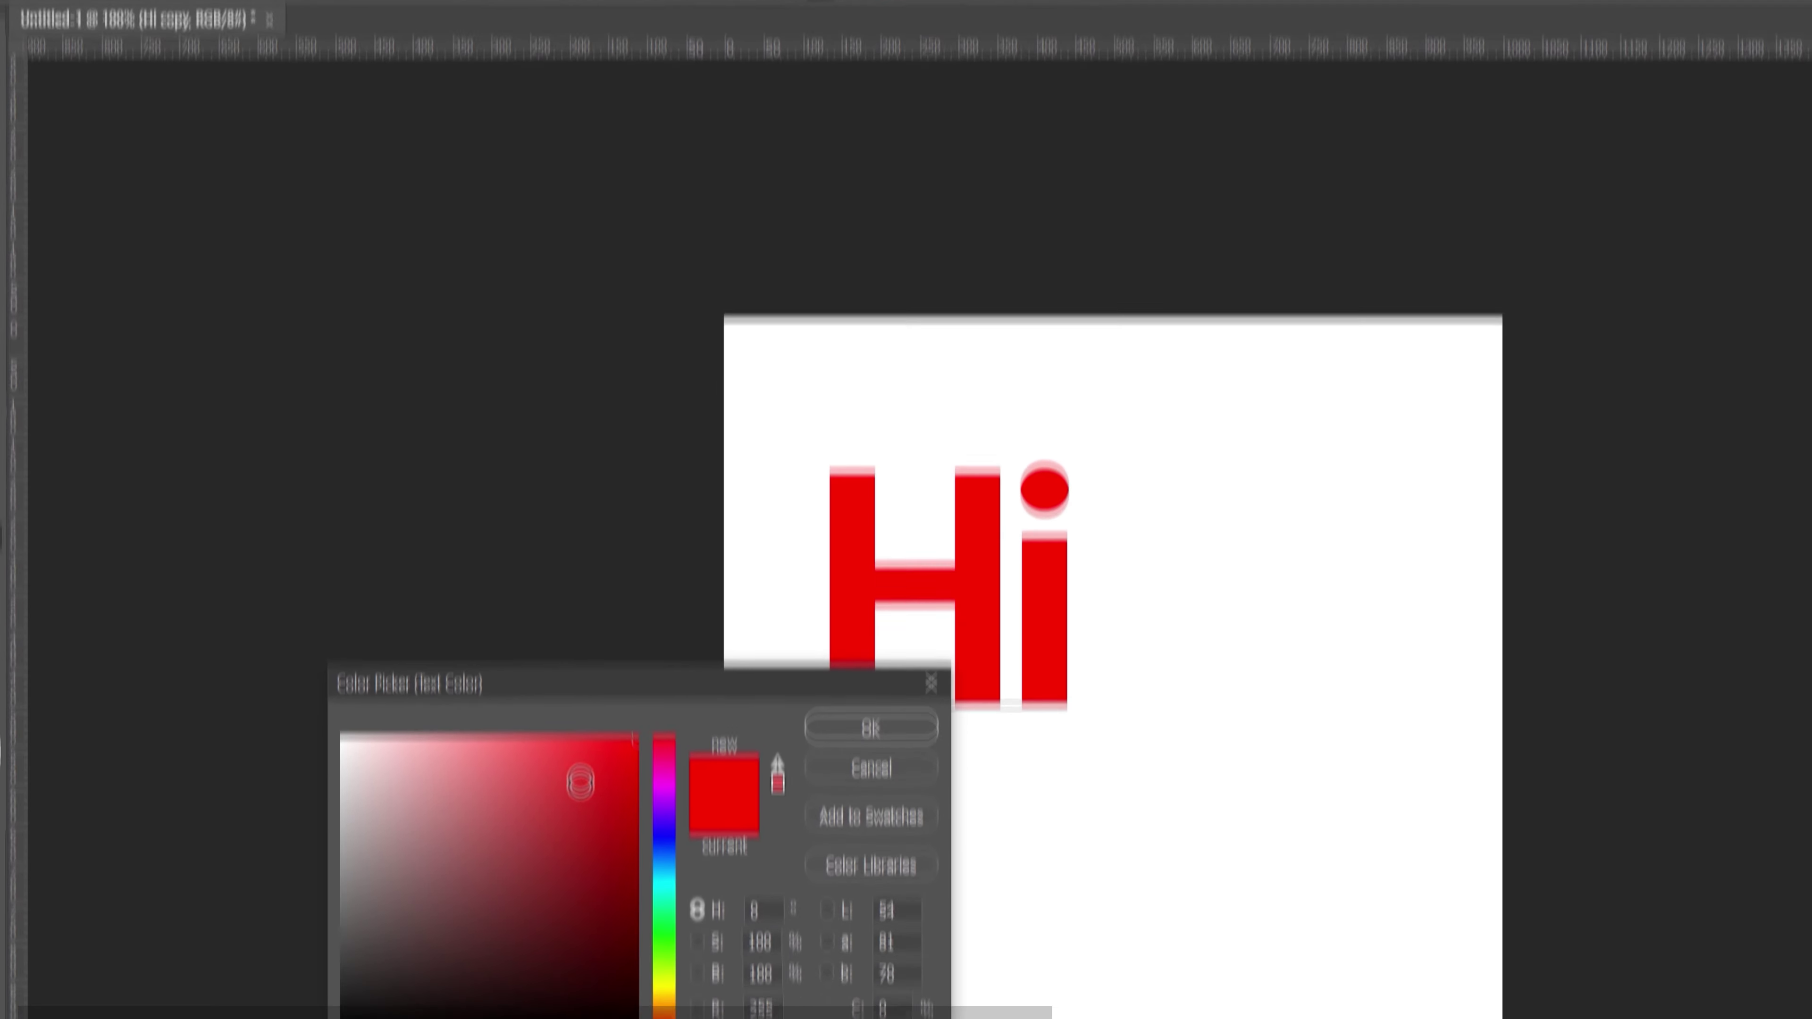
{"action": "left_click_drag", "start_coordinate": [578, 926], "coordinate": [250, 789]}
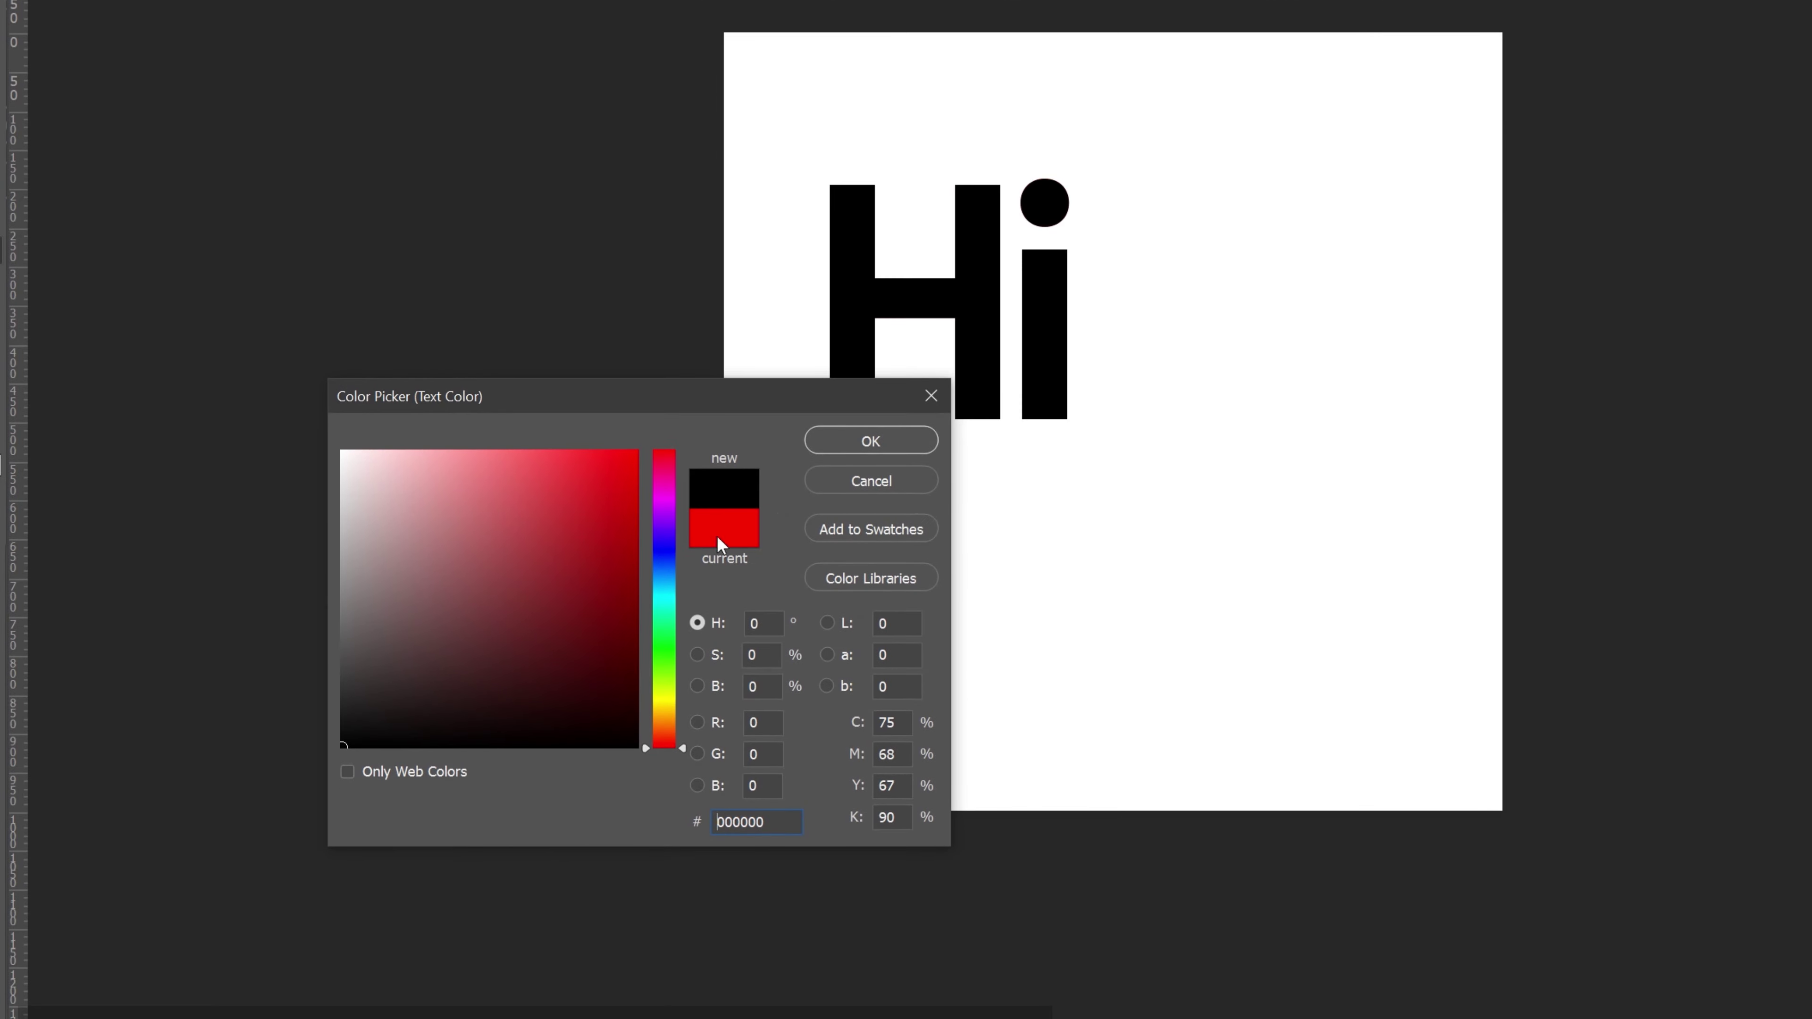
{"action": "left_click", "coordinate": [905, 441]}
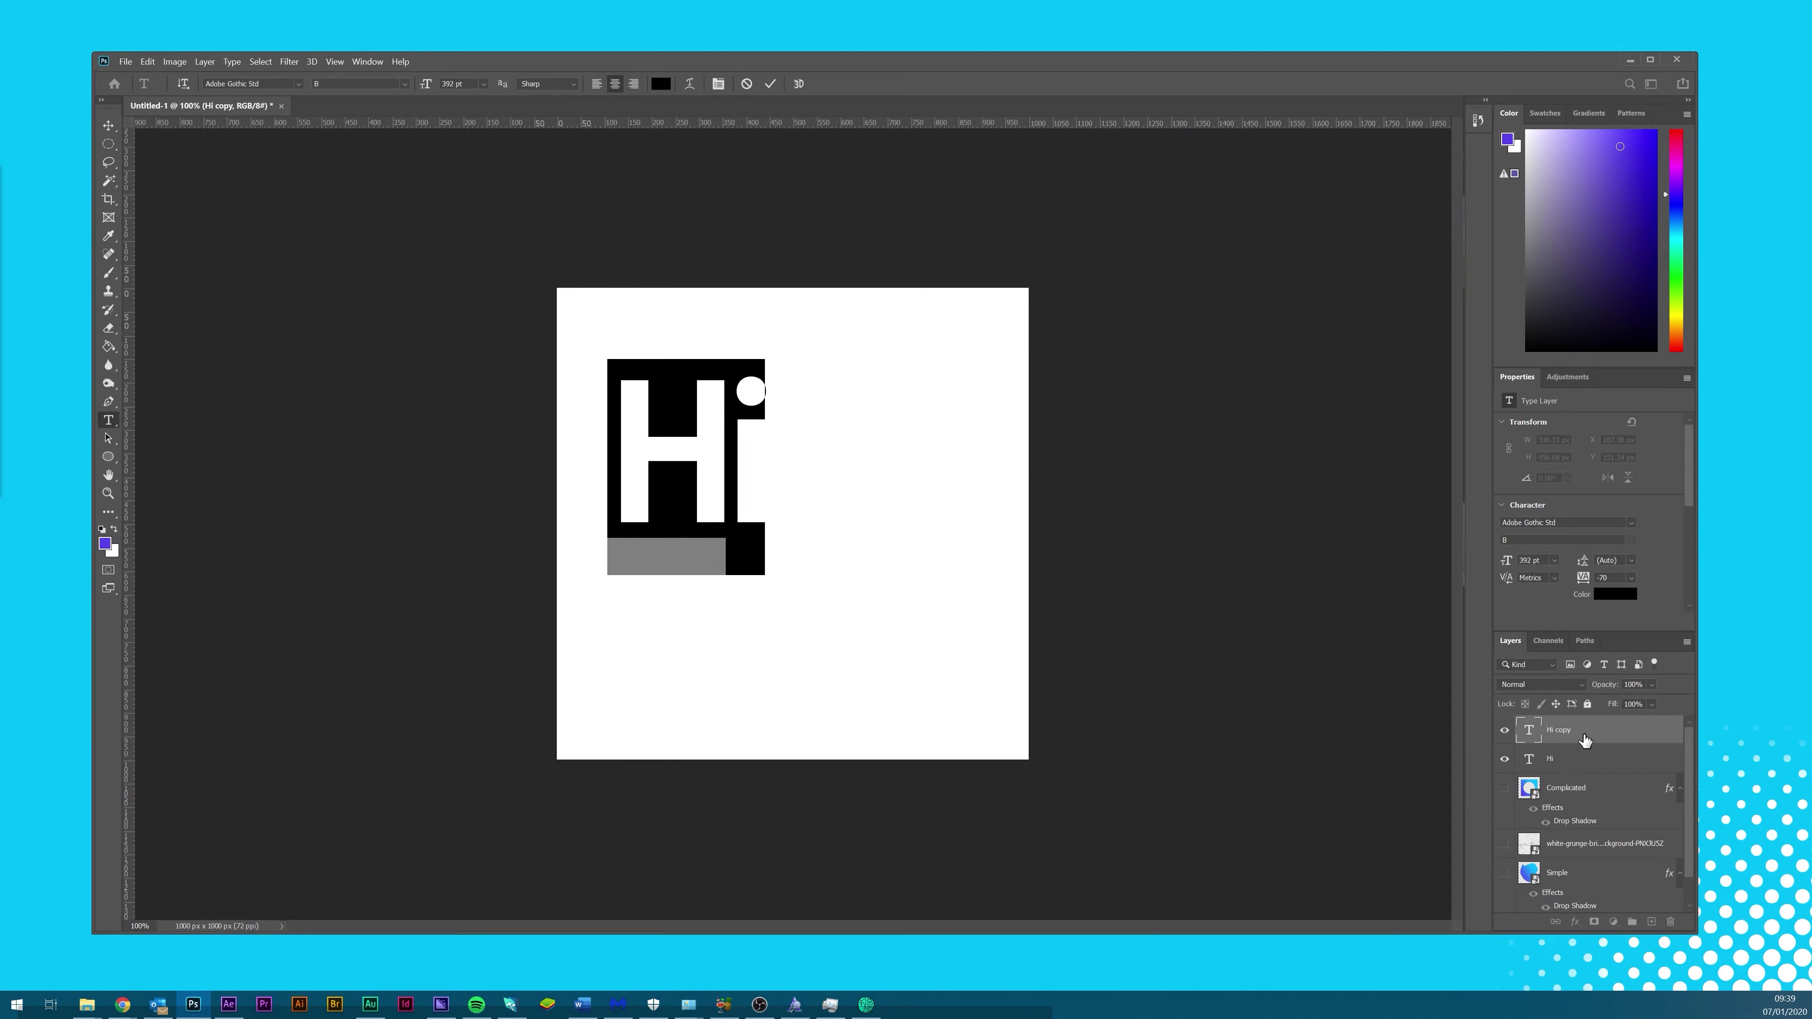
- Move the black Hi layer directly beneath the red Hi layer
{"action": "left_click_drag", "start_coordinate": [1631, 737], "coordinate": [1640, 776]}
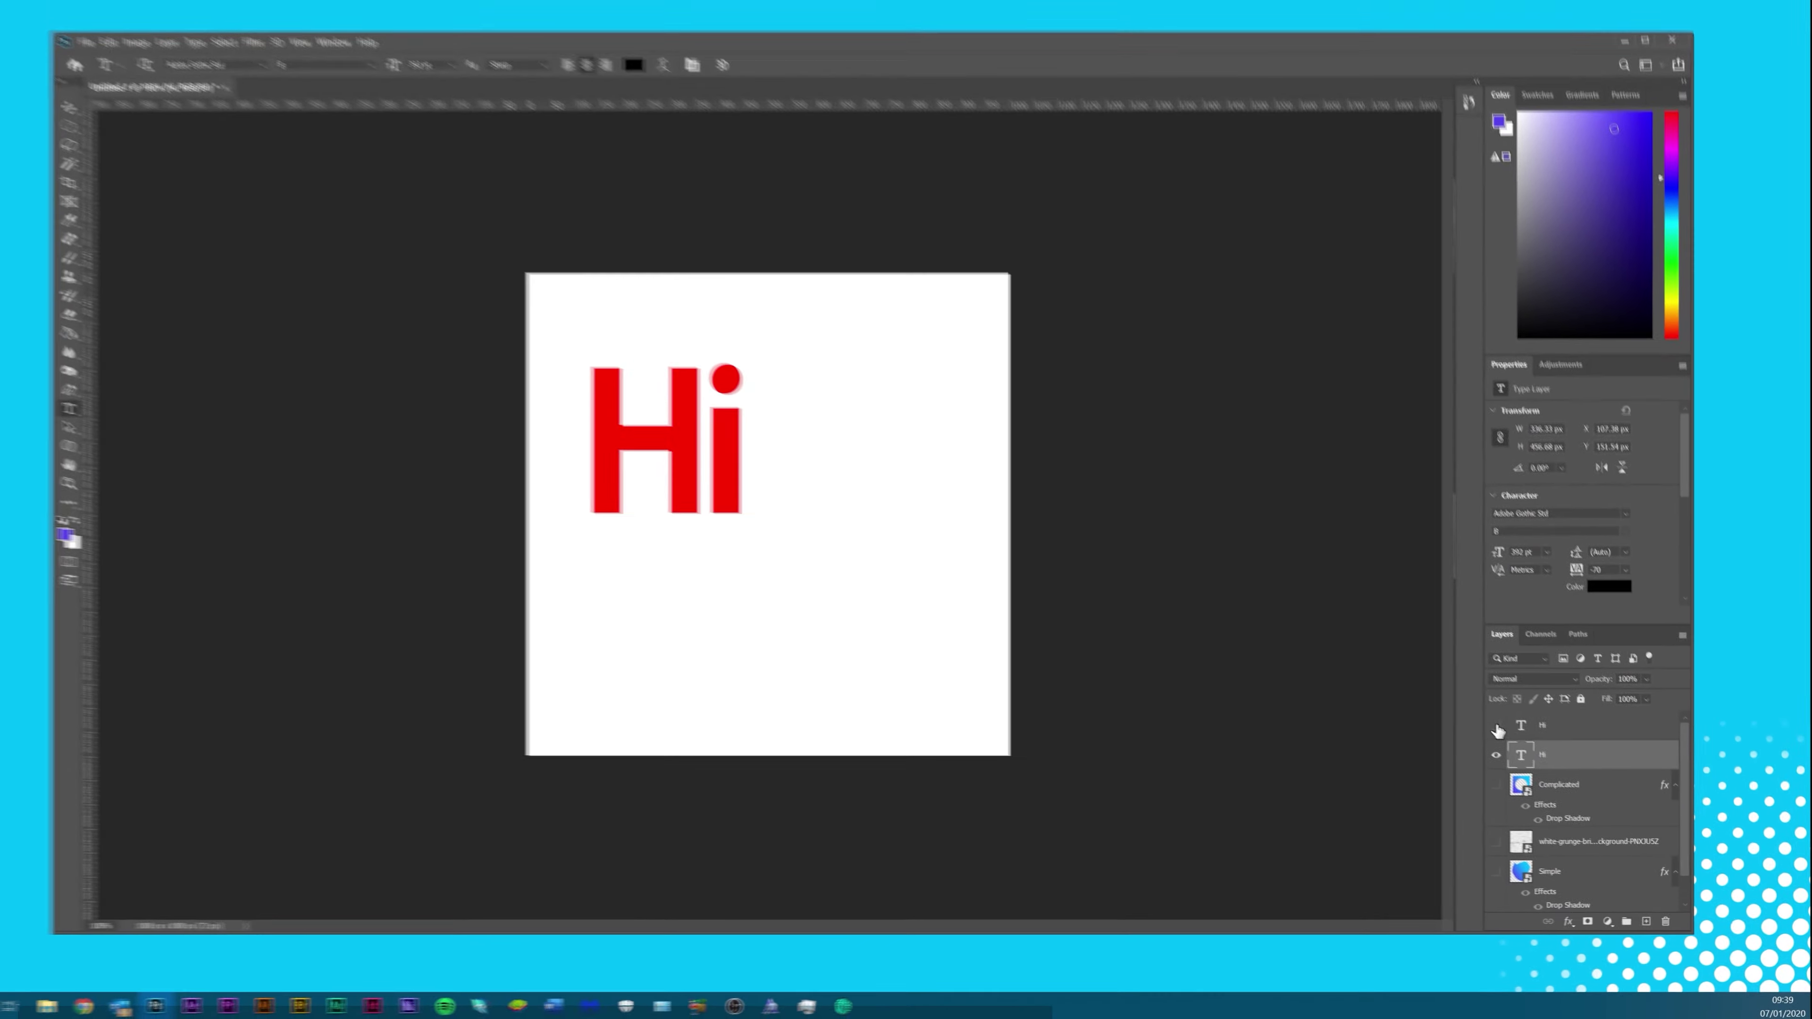
{"action": "left_click", "coordinate": [744, 323]}
{"action": "left_click", "coordinate": [744, 322]}
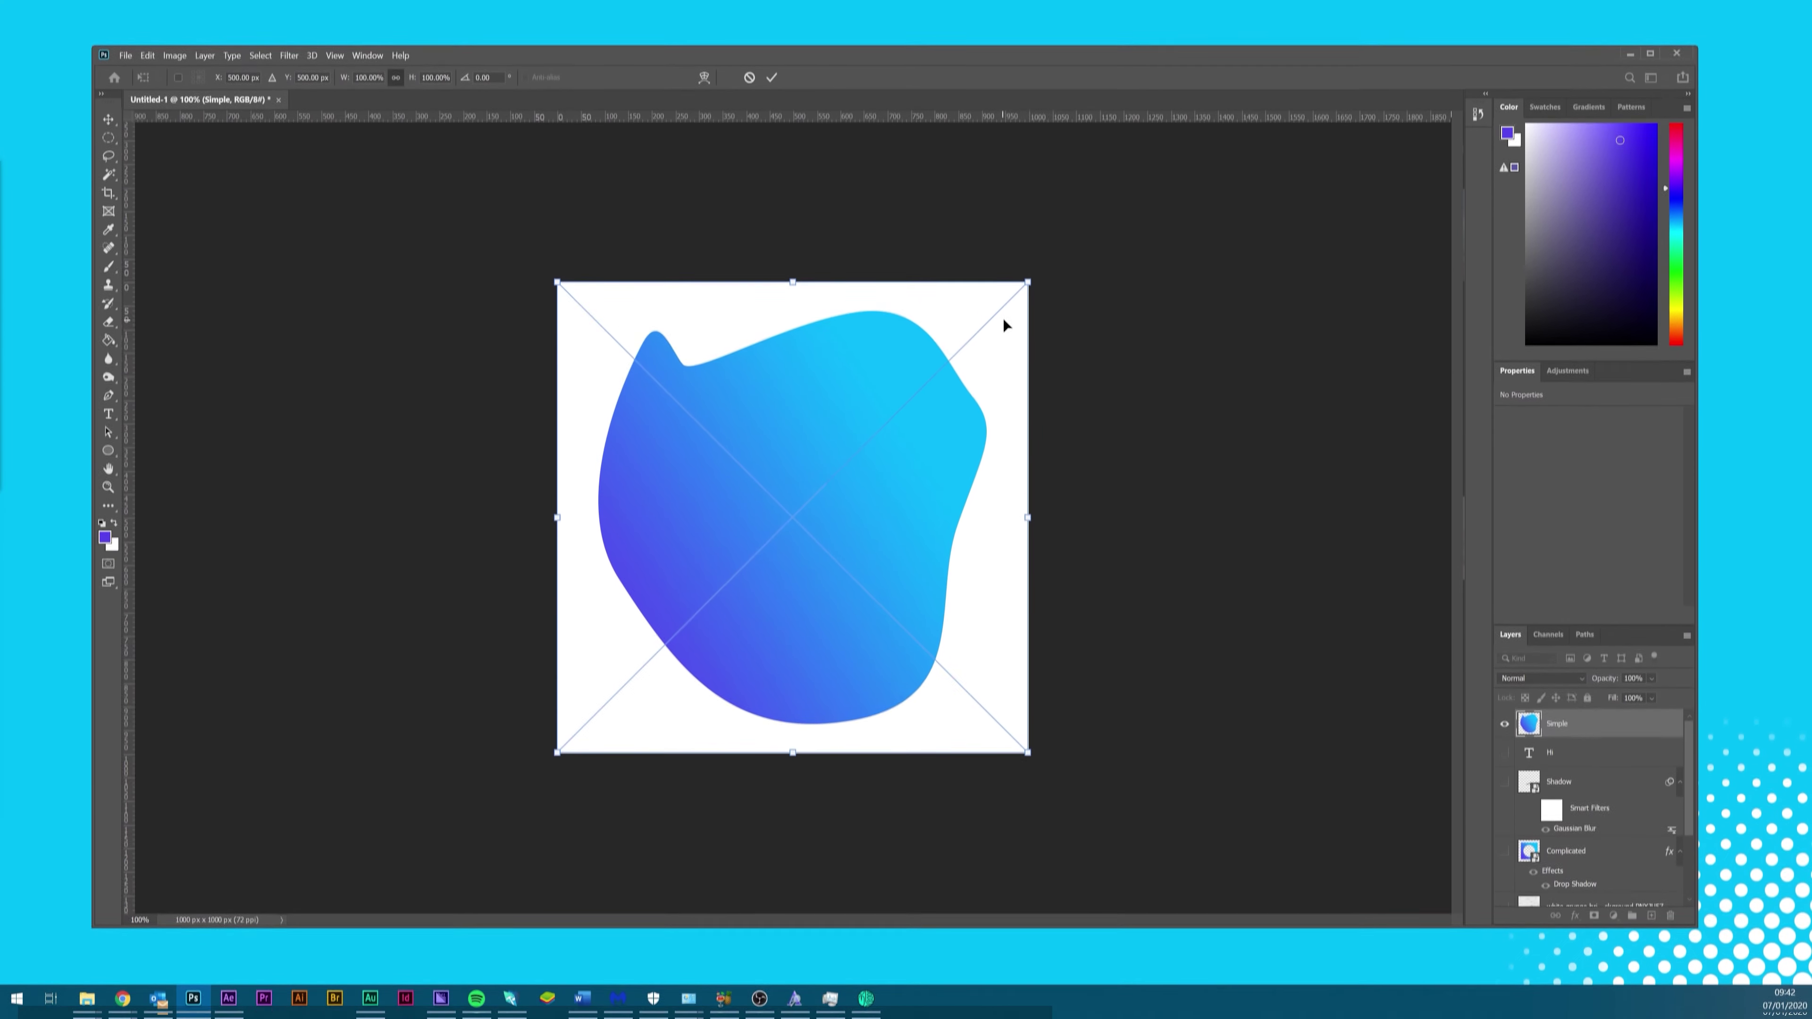
- Place the Simple image at its original size and duplicate its layer
{"action": "key", "text": "Return"}
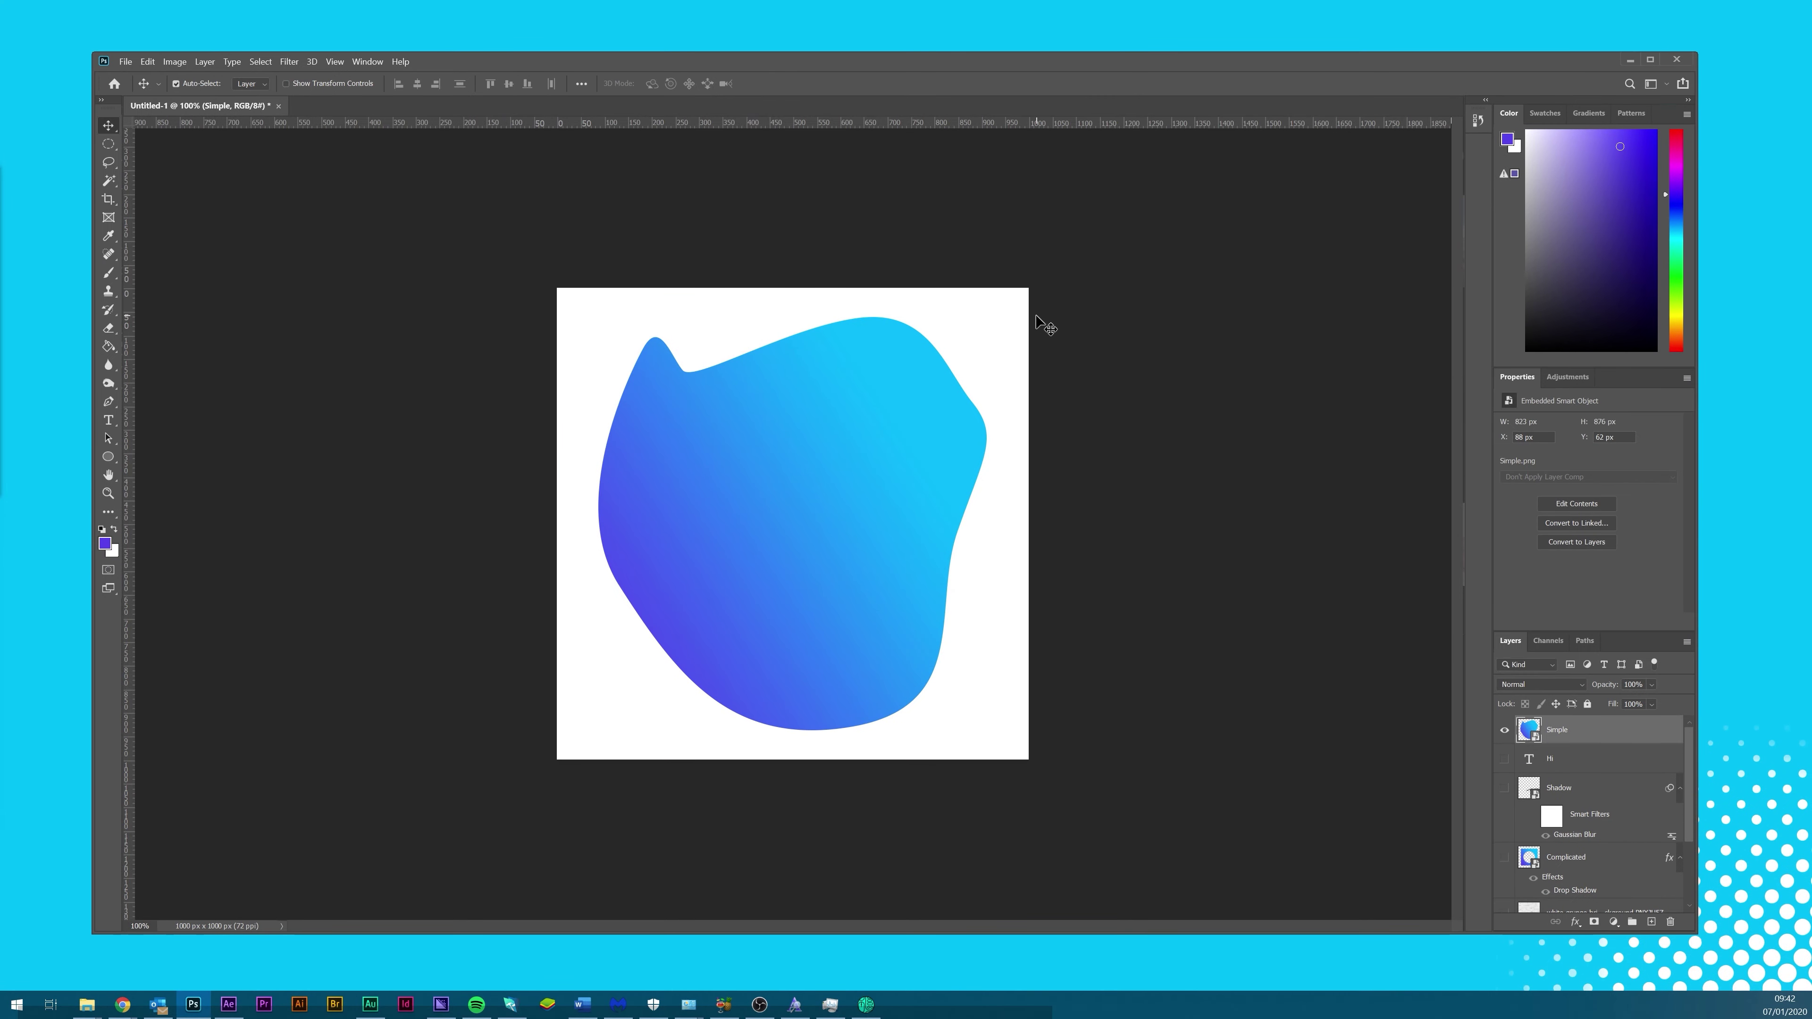
{"action": "key", "text": "ctrl+j"}
{"action": "left_click", "coordinate": [1527, 758]}
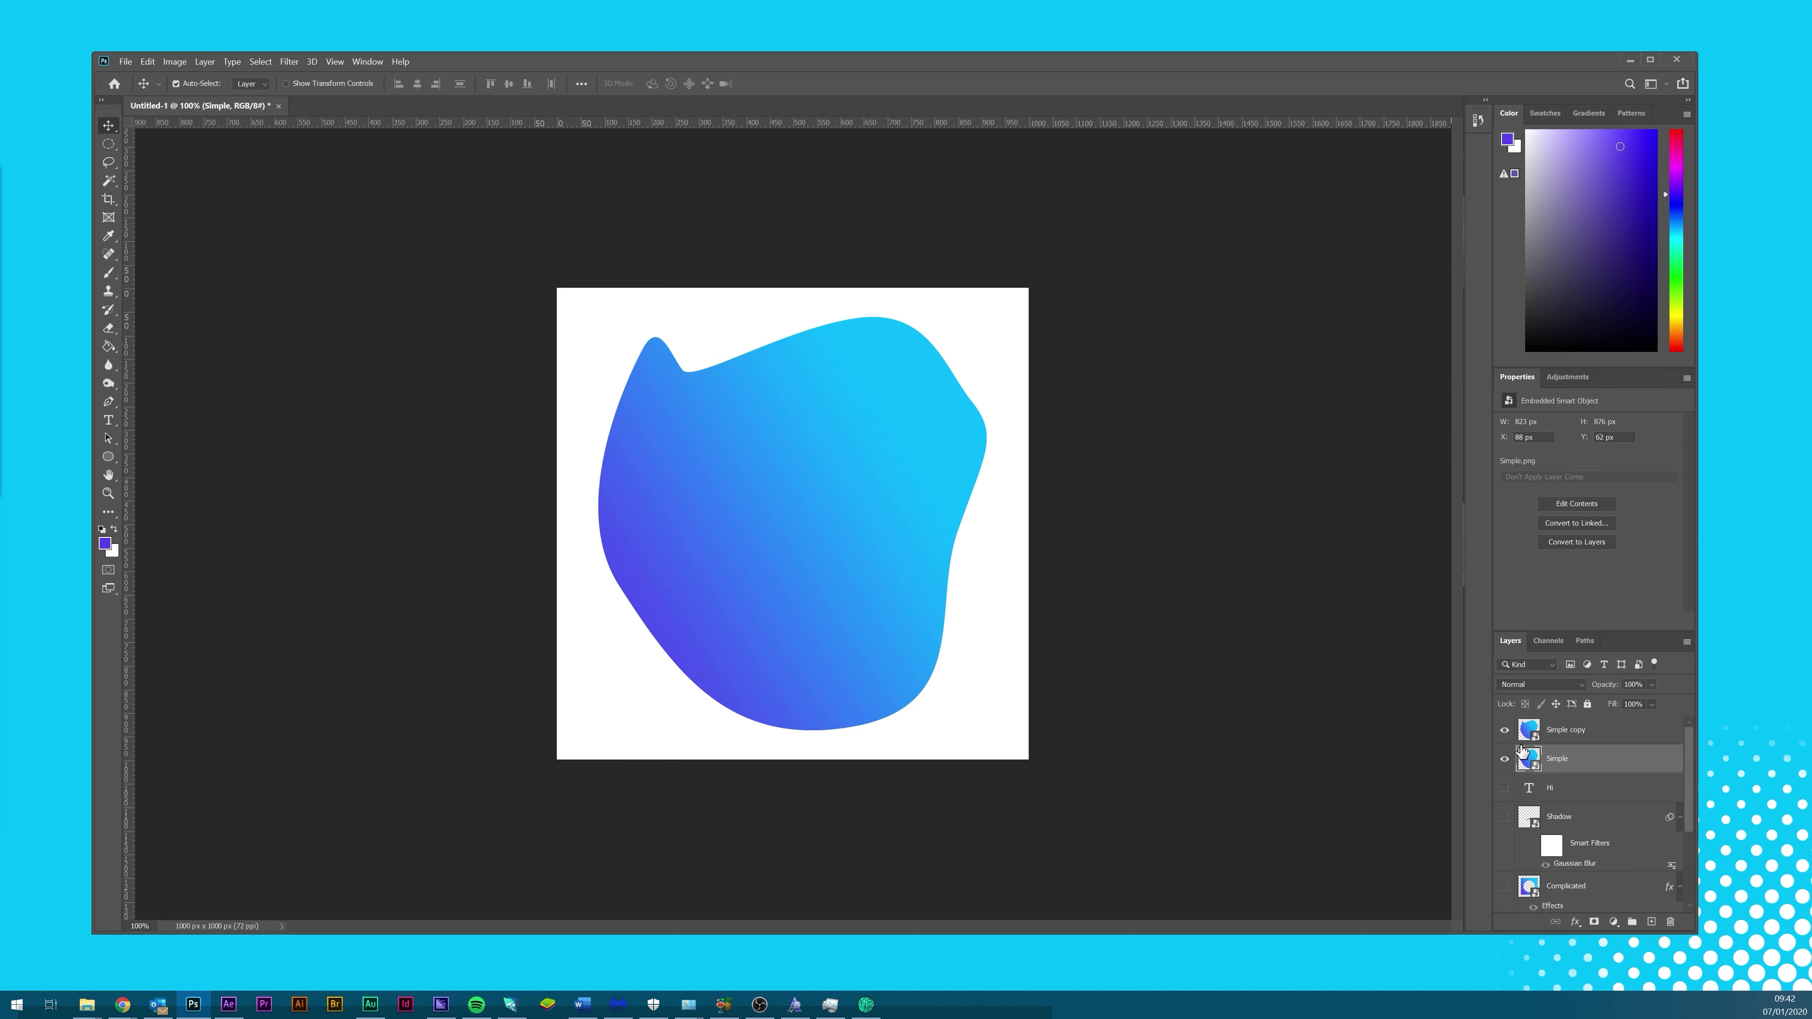
{"action": "key", "text": "ctrl+t"}
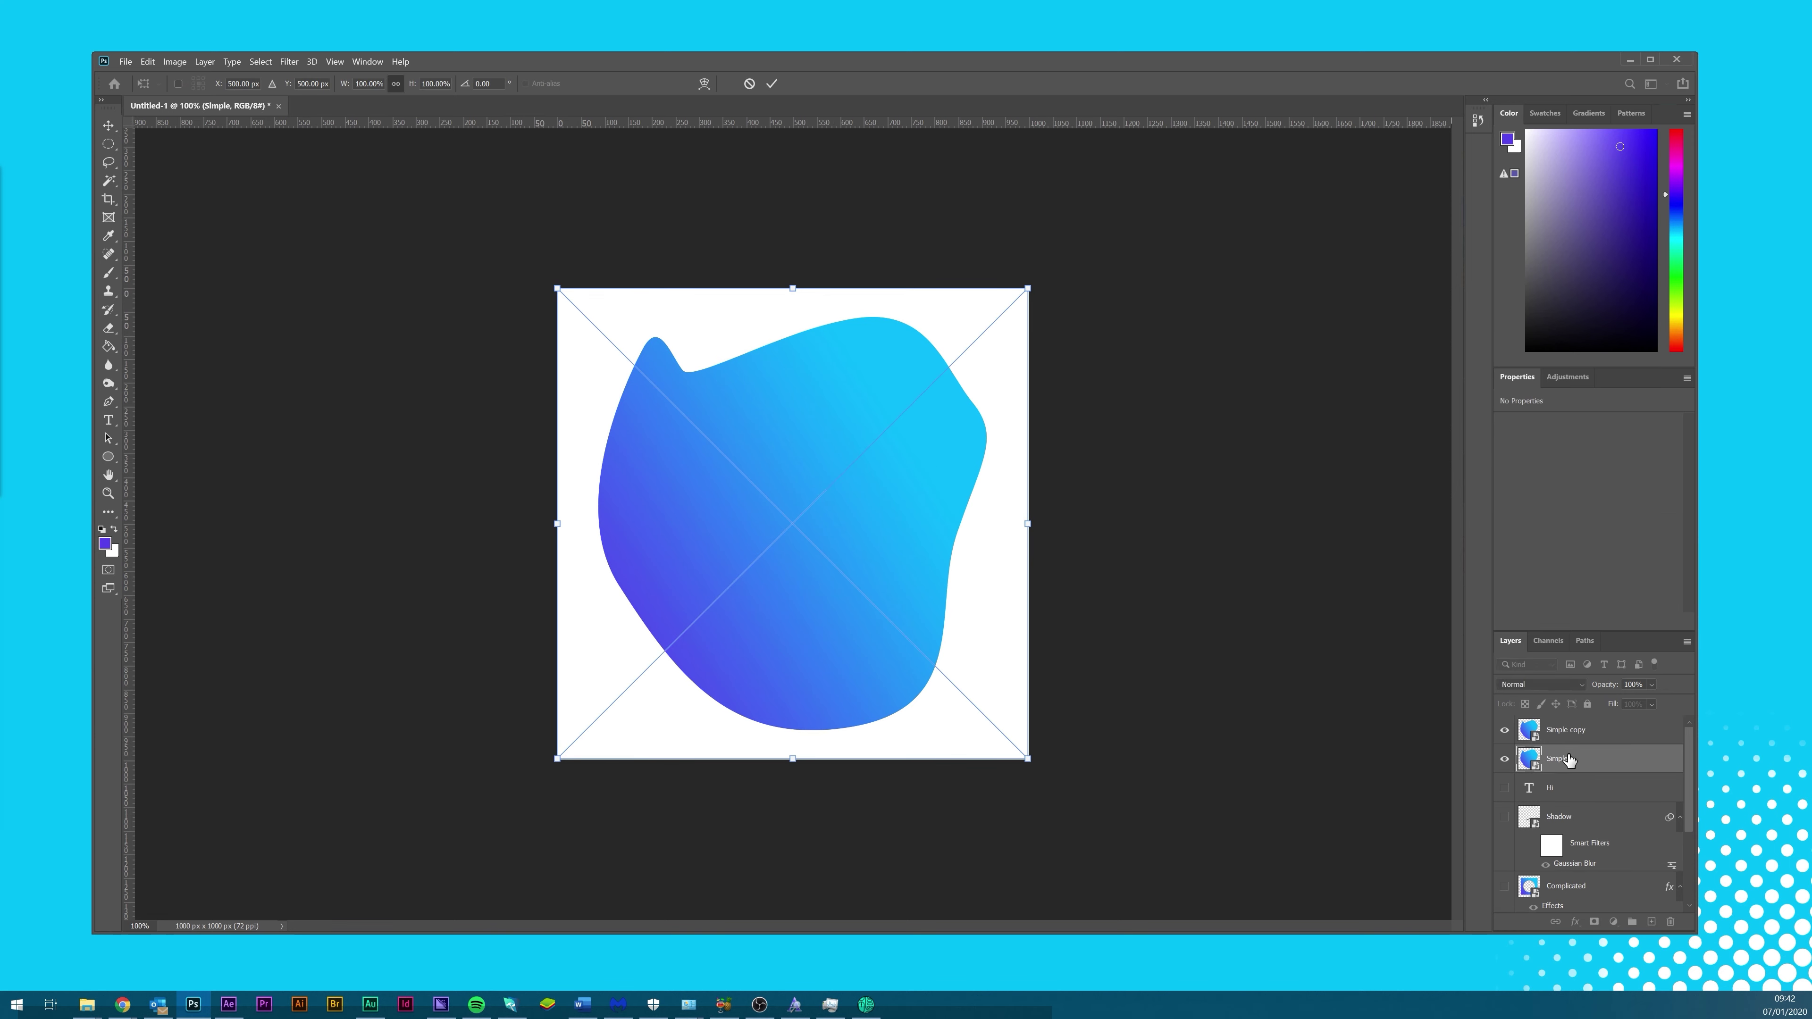
{"action": "key", "text": "Return"}
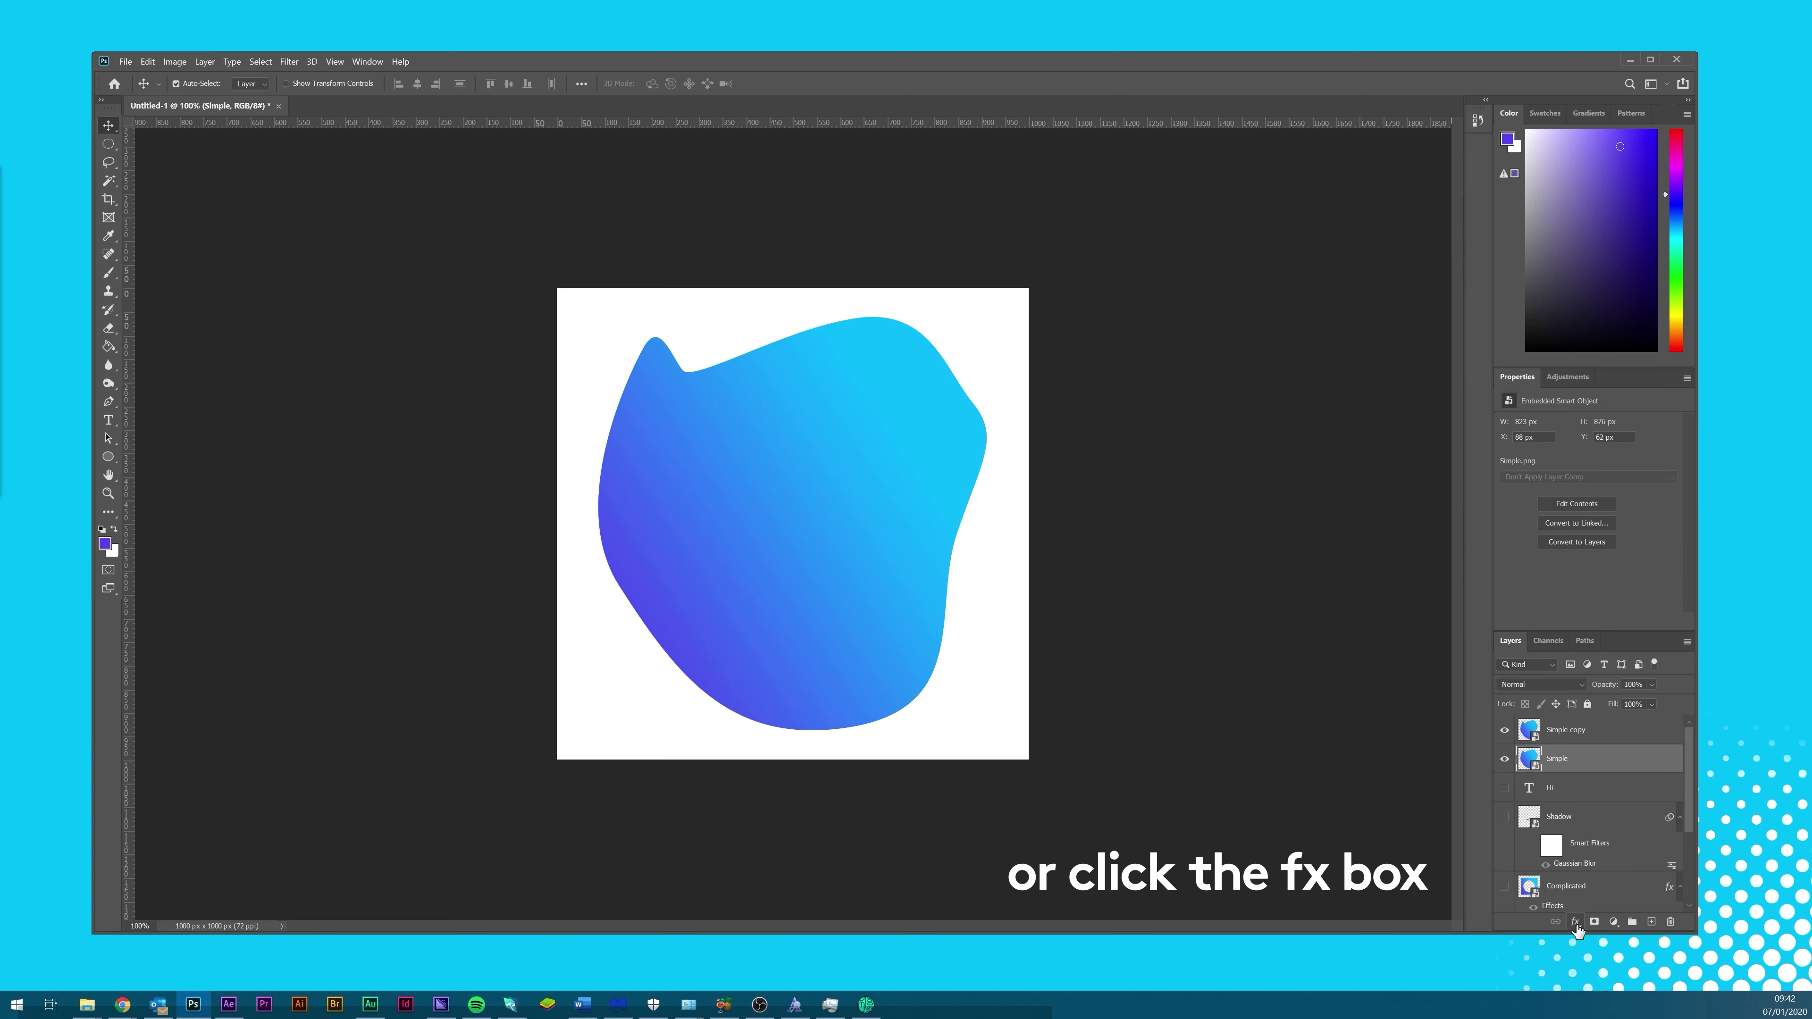
- Add a Color Overlay to the lower Simple layer and set its colour to black
{"action": "left_click", "coordinate": [1575, 922]}
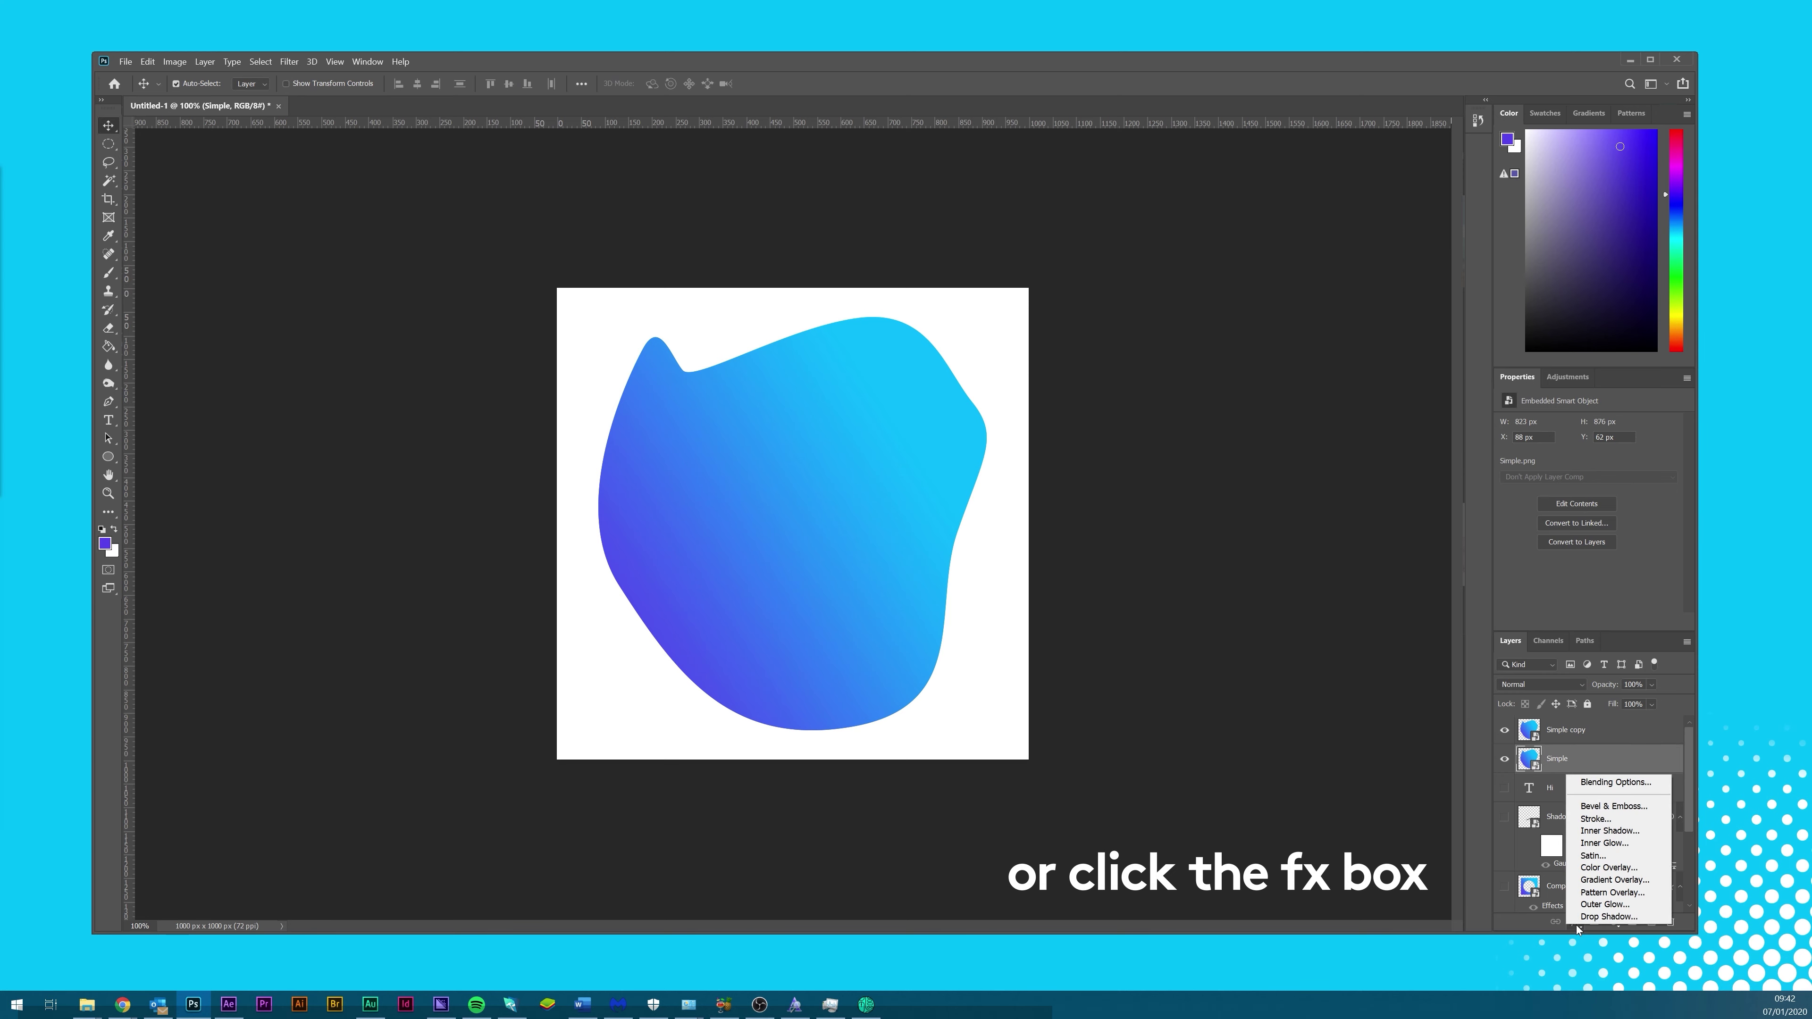
{"action": "left_click", "coordinate": [1611, 867]}
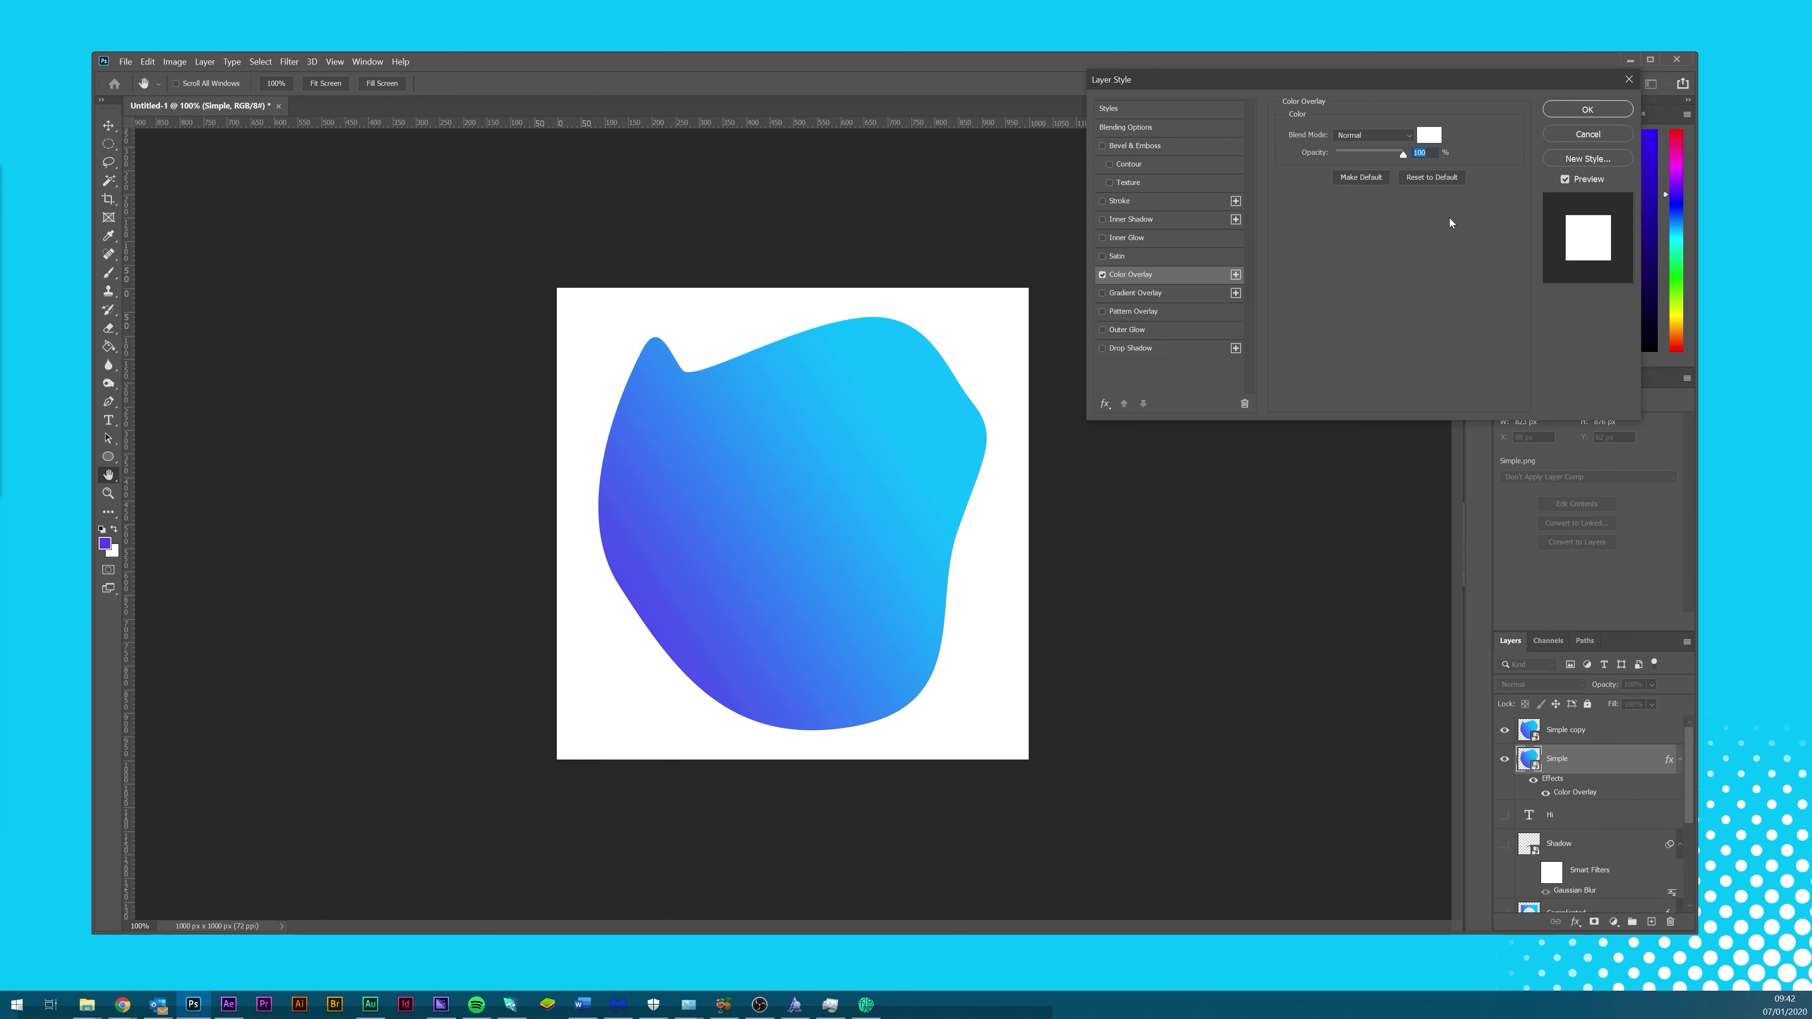
{"action": "left_click", "coordinate": [1429, 135]}
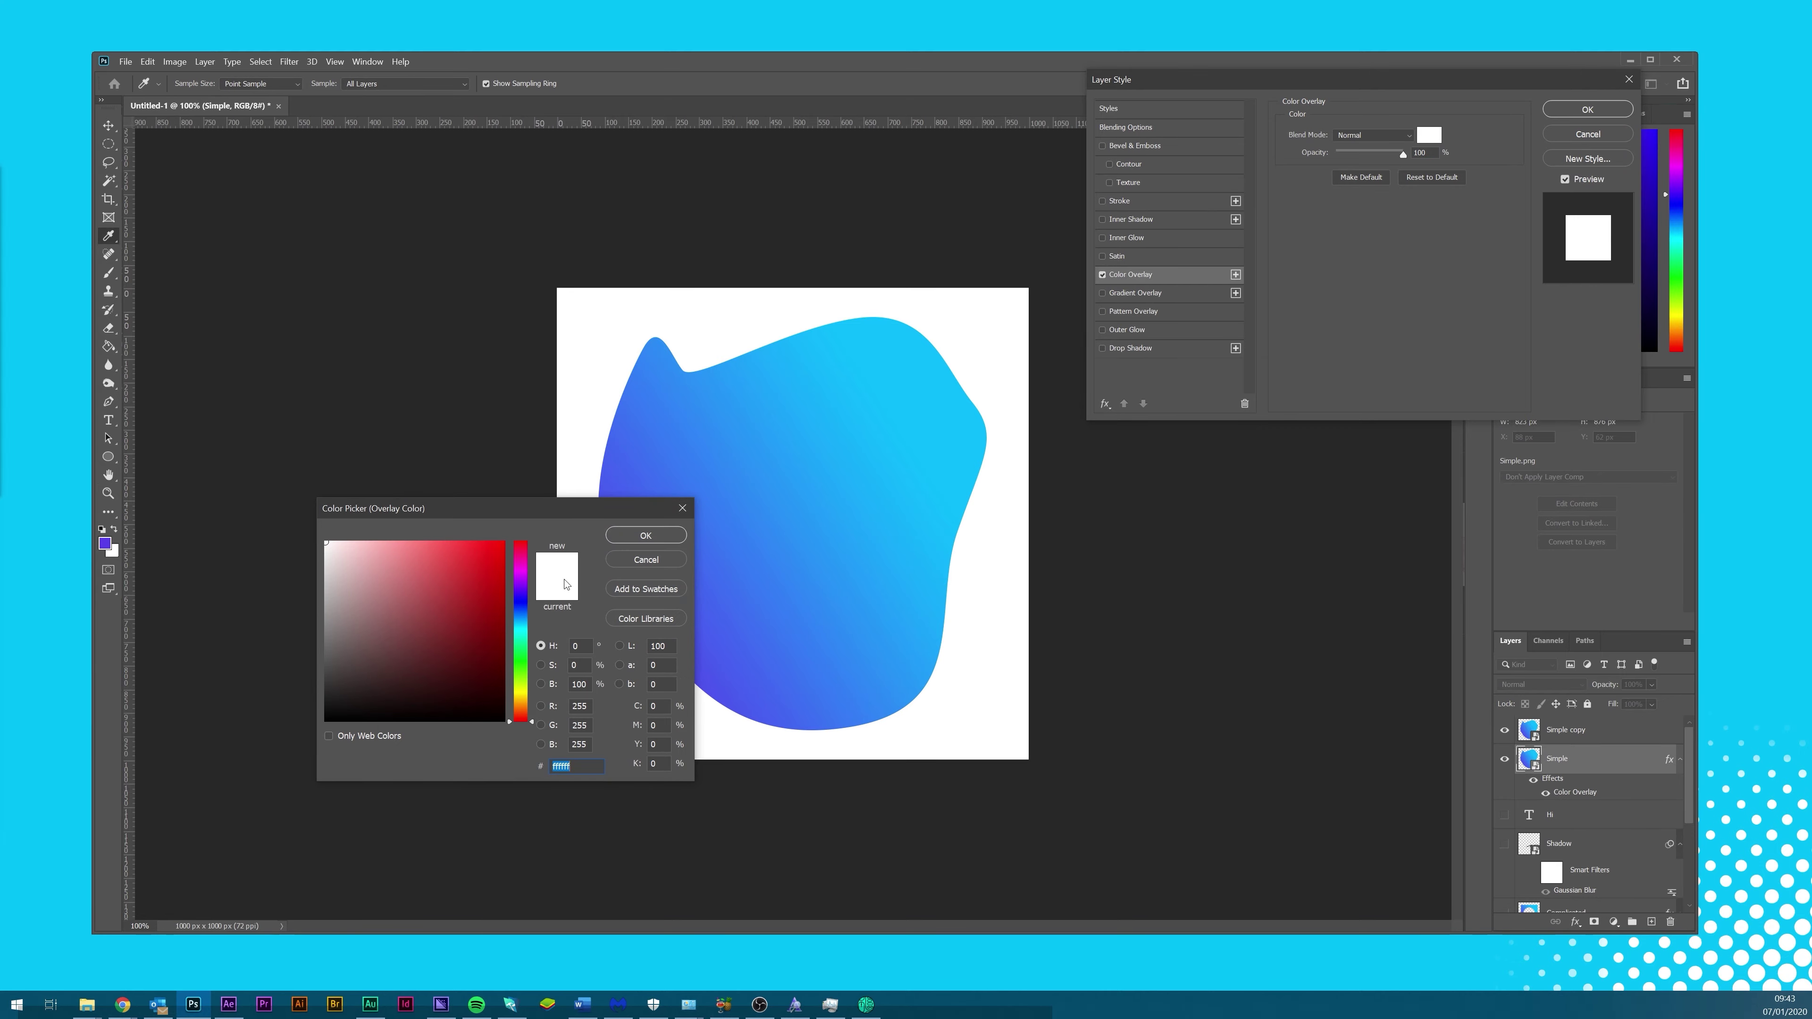
{"action": "left_click_drag", "start_coordinate": [424, 619], "coordinate": [308, 737]}
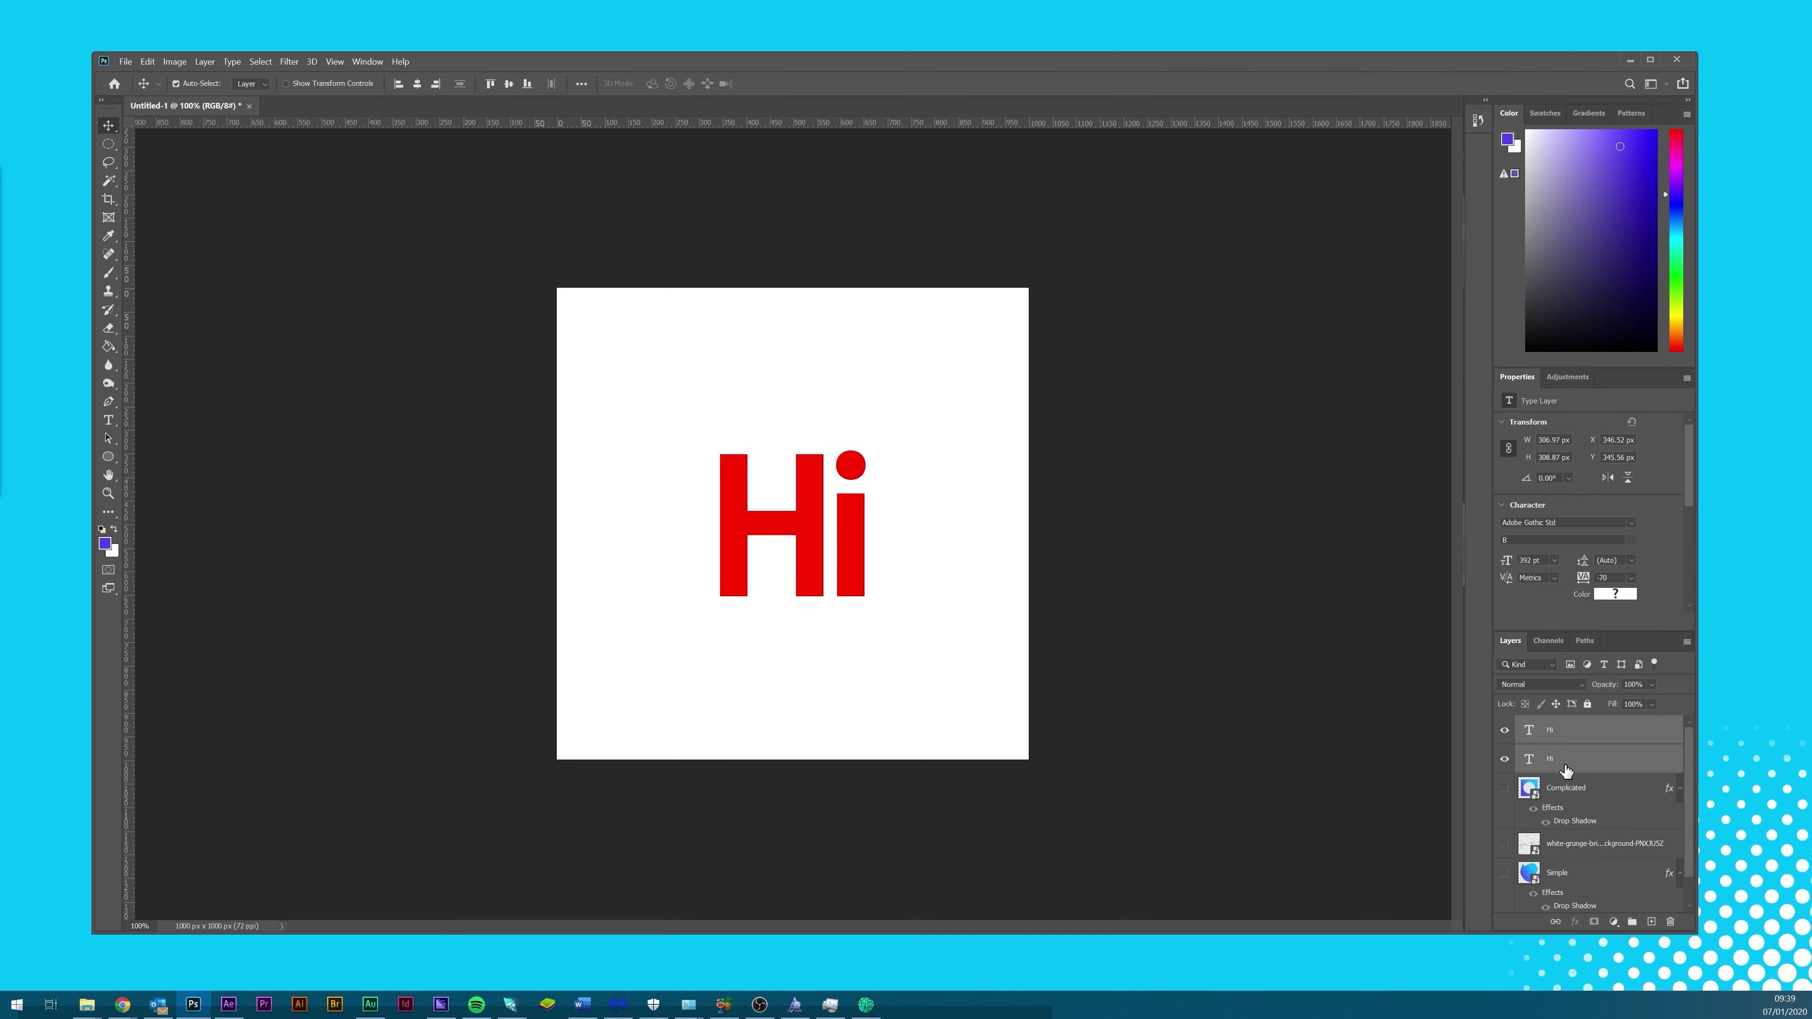
- Rename the black Hi text layer as Shadow
{"action": "left_click", "coordinate": [1576, 791]}
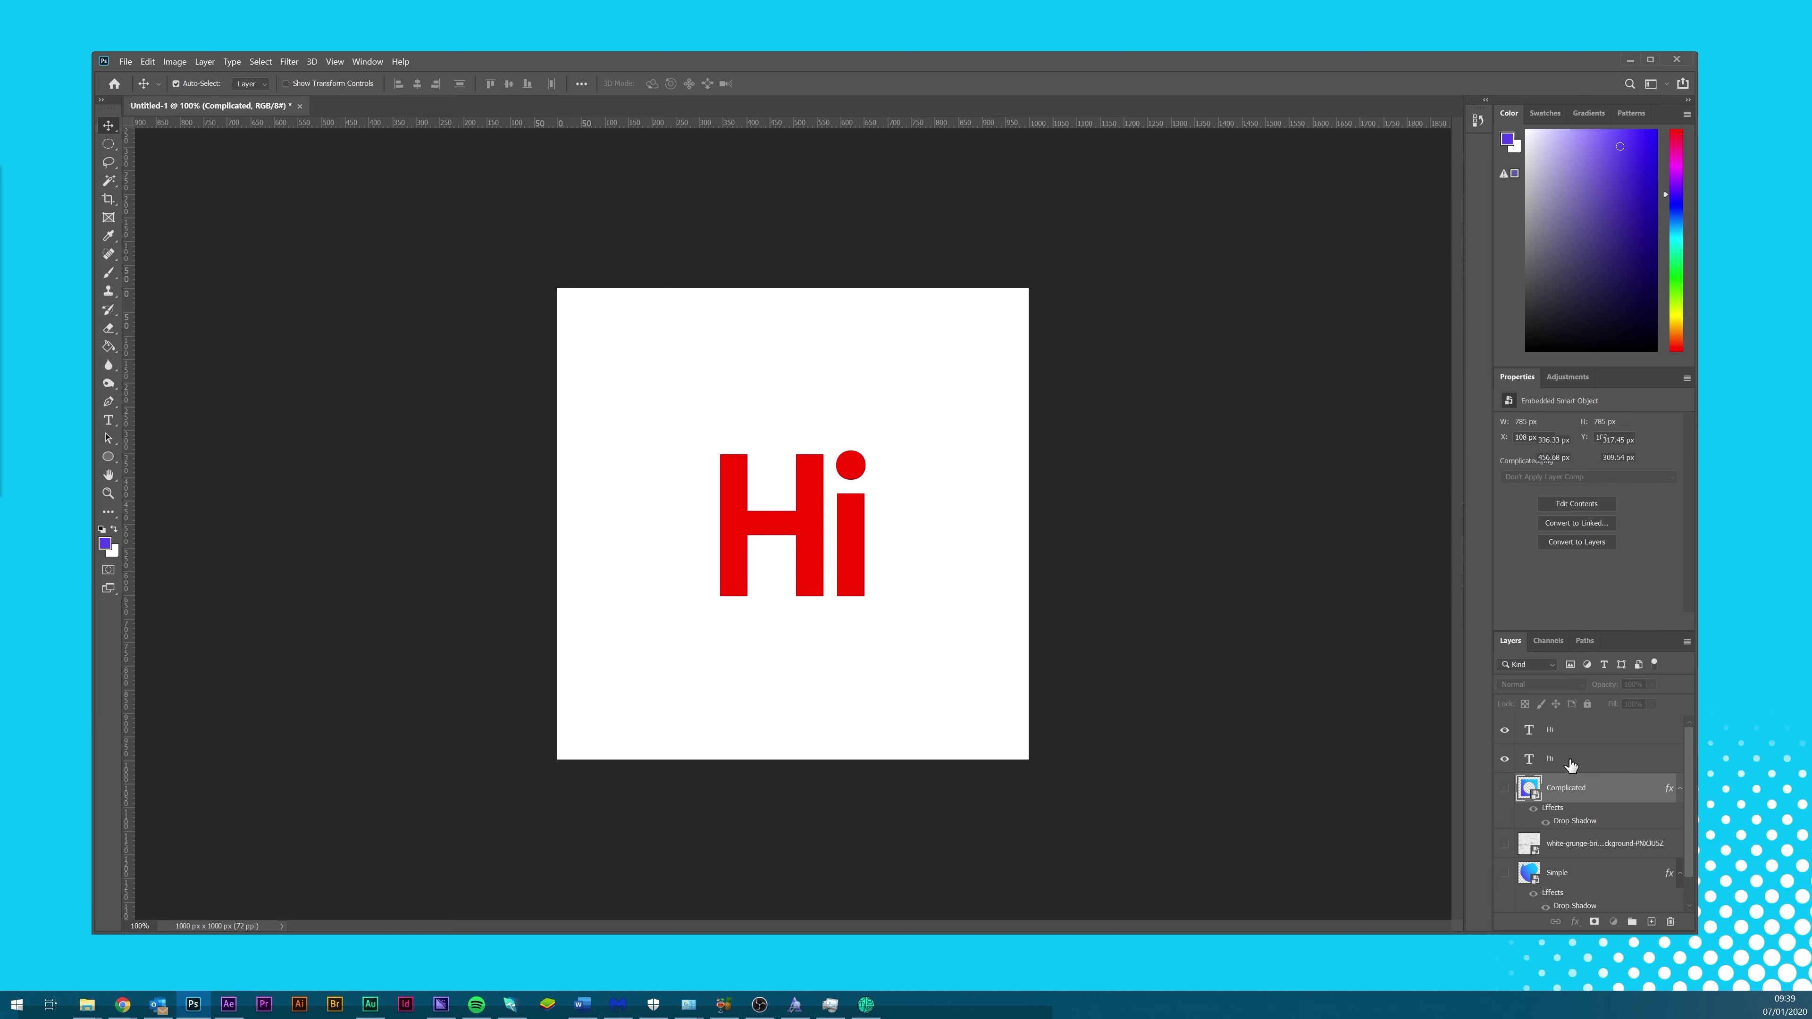
{"action": "double_click", "coordinate": [1573, 762]}
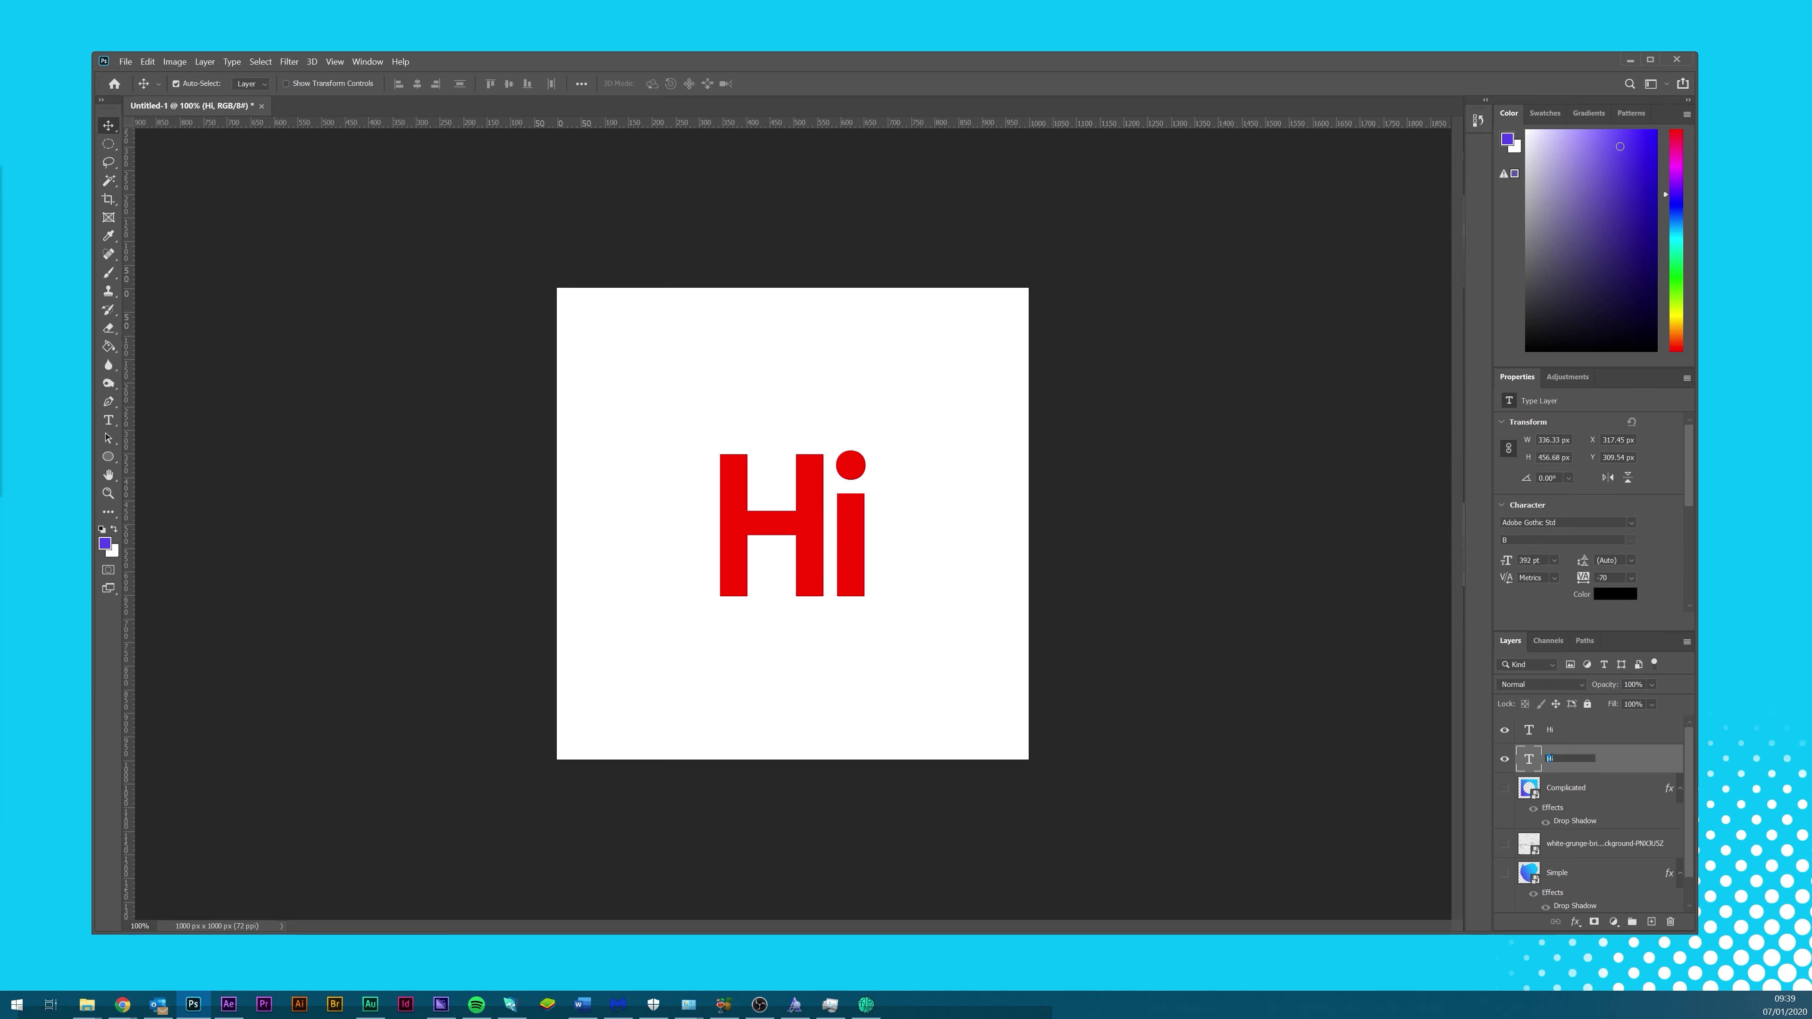
{"action": "key", "text": "Return"}
- Free-transform the Shadow text and nudge it in small increments about 18 px right and 14 px down from the red text
{"action": "key", "text": "ctrl+t"}
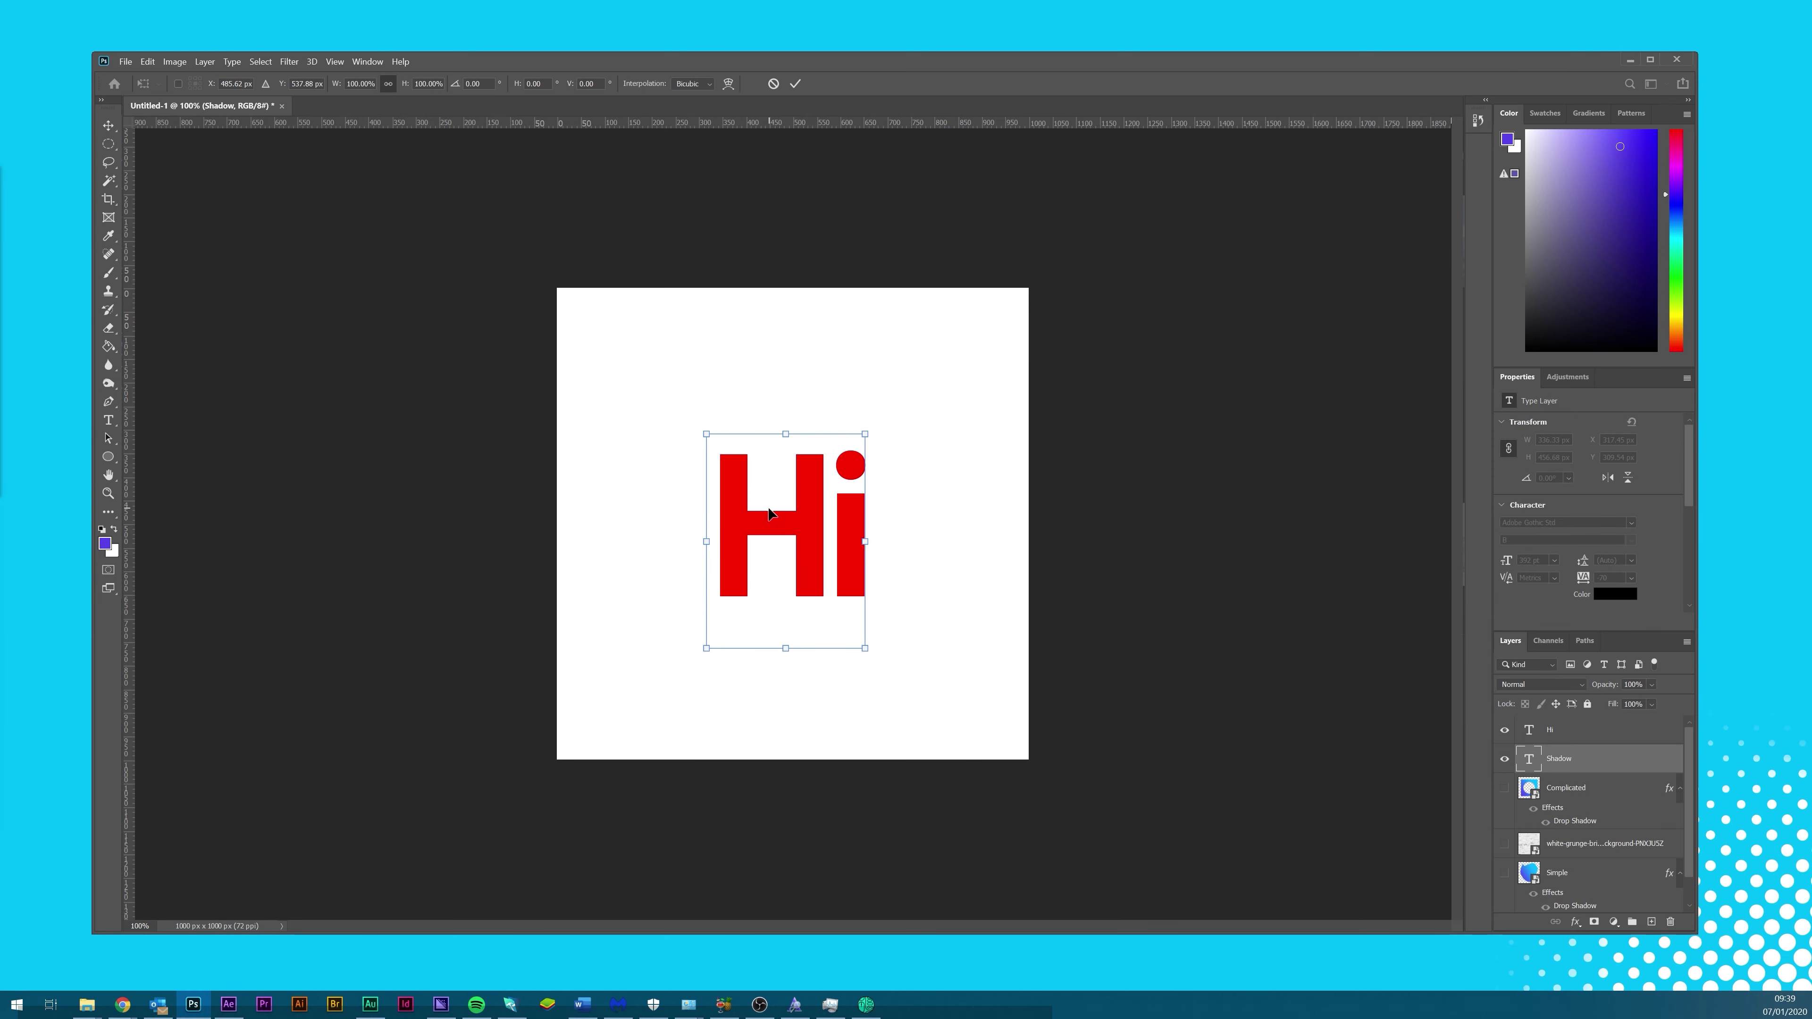
{"action": "key", "text": "Down"}
{"action": "key", "text": "Down"}
{"action": "key", "text": "Down"}
{"action": "key", "text": "Down"}
{"action": "key", "text": "Down"}
{"action": "key", "text": "Down"}
{"action": "key", "text": "Right"}
{"action": "key", "text": "Right"}
{"action": "key", "text": "Right"}
{"action": "key", "text": "Right"}
{"action": "key", "text": "Right"}
{"action": "key", "text": "Right"}
{"action": "key", "text": "Right"}
{"action": "key", "text": "Right"}
{"action": "key", "text": "Right"}
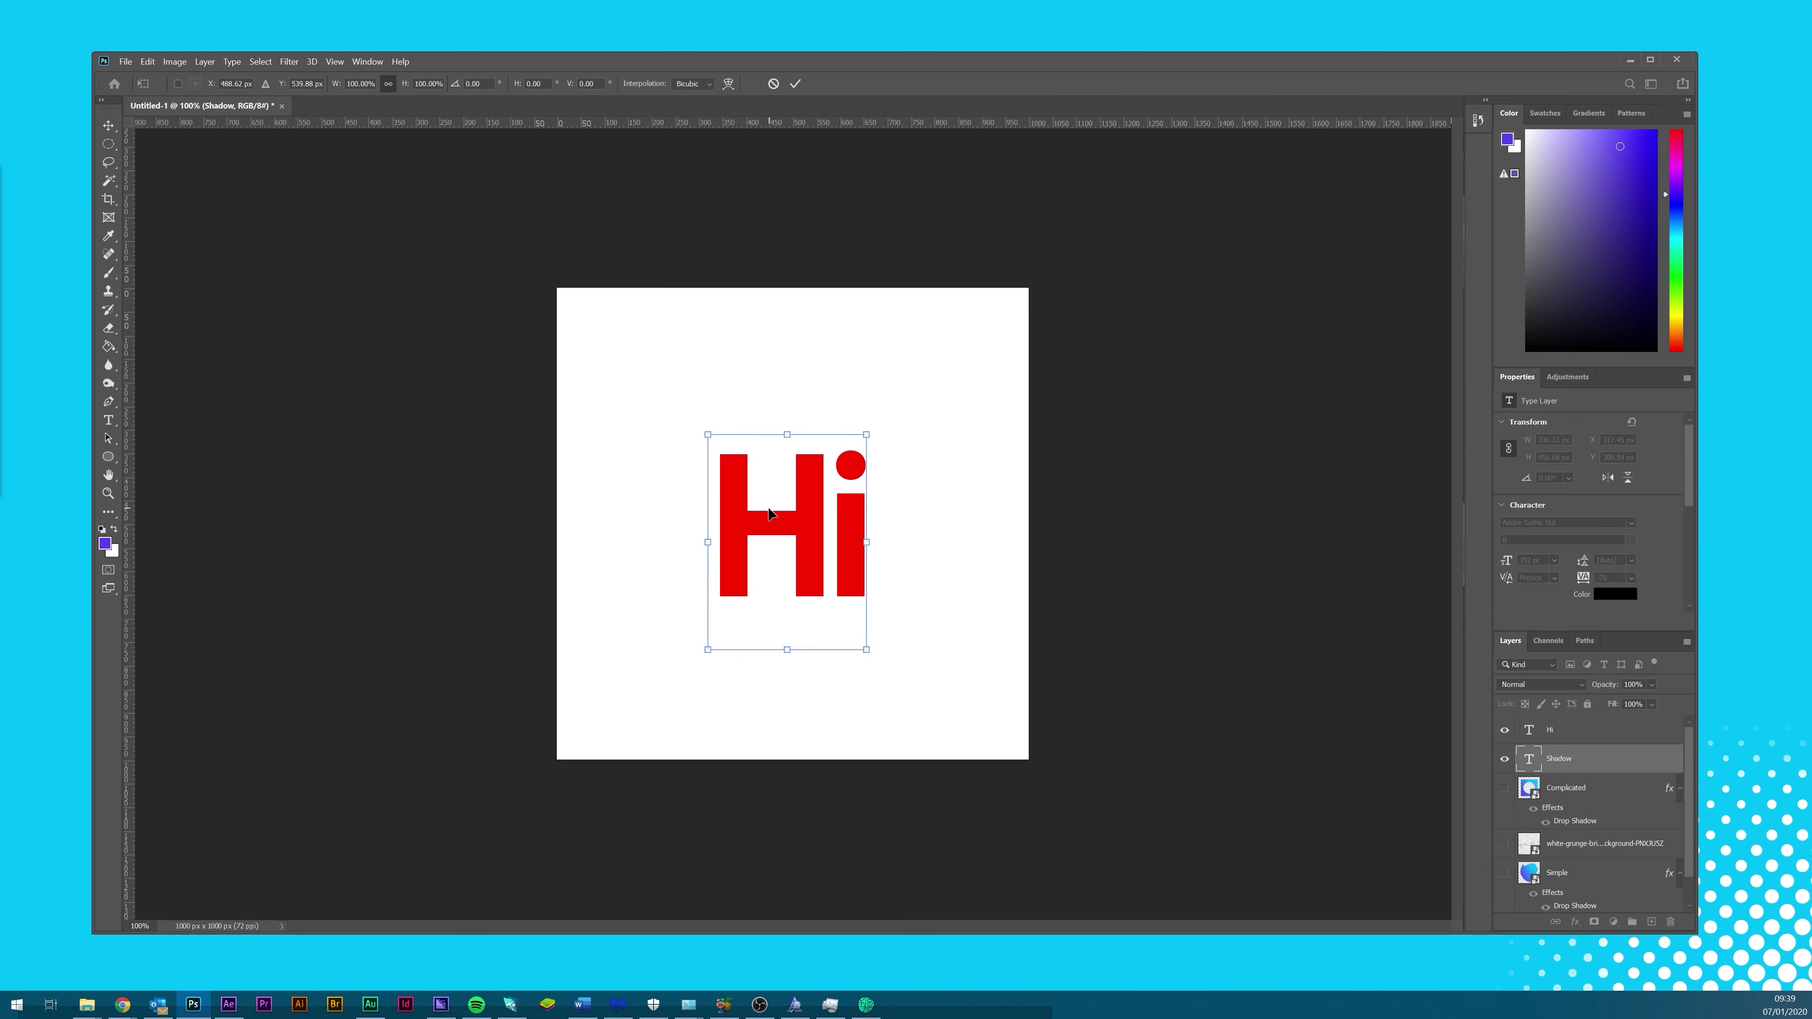
{"action": "key", "text": "Down"}
{"action": "key", "text": "Down"}
{"action": "key", "text": "Down"}
{"action": "key", "text": "Down"}
{"action": "key", "text": "Down"}
{"action": "key", "text": "Down"}
{"action": "key", "text": "Down"}
{"action": "key", "text": "Right"}
{"action": "key", "text": "Right"}
{"action": "key", "text": "Right"}
{"action": "key", "text": "Right"}
{"action": "key", "text": "Right"}
{"action": "key", "text": "Right"}
{"action": "key", "text": "Right"}
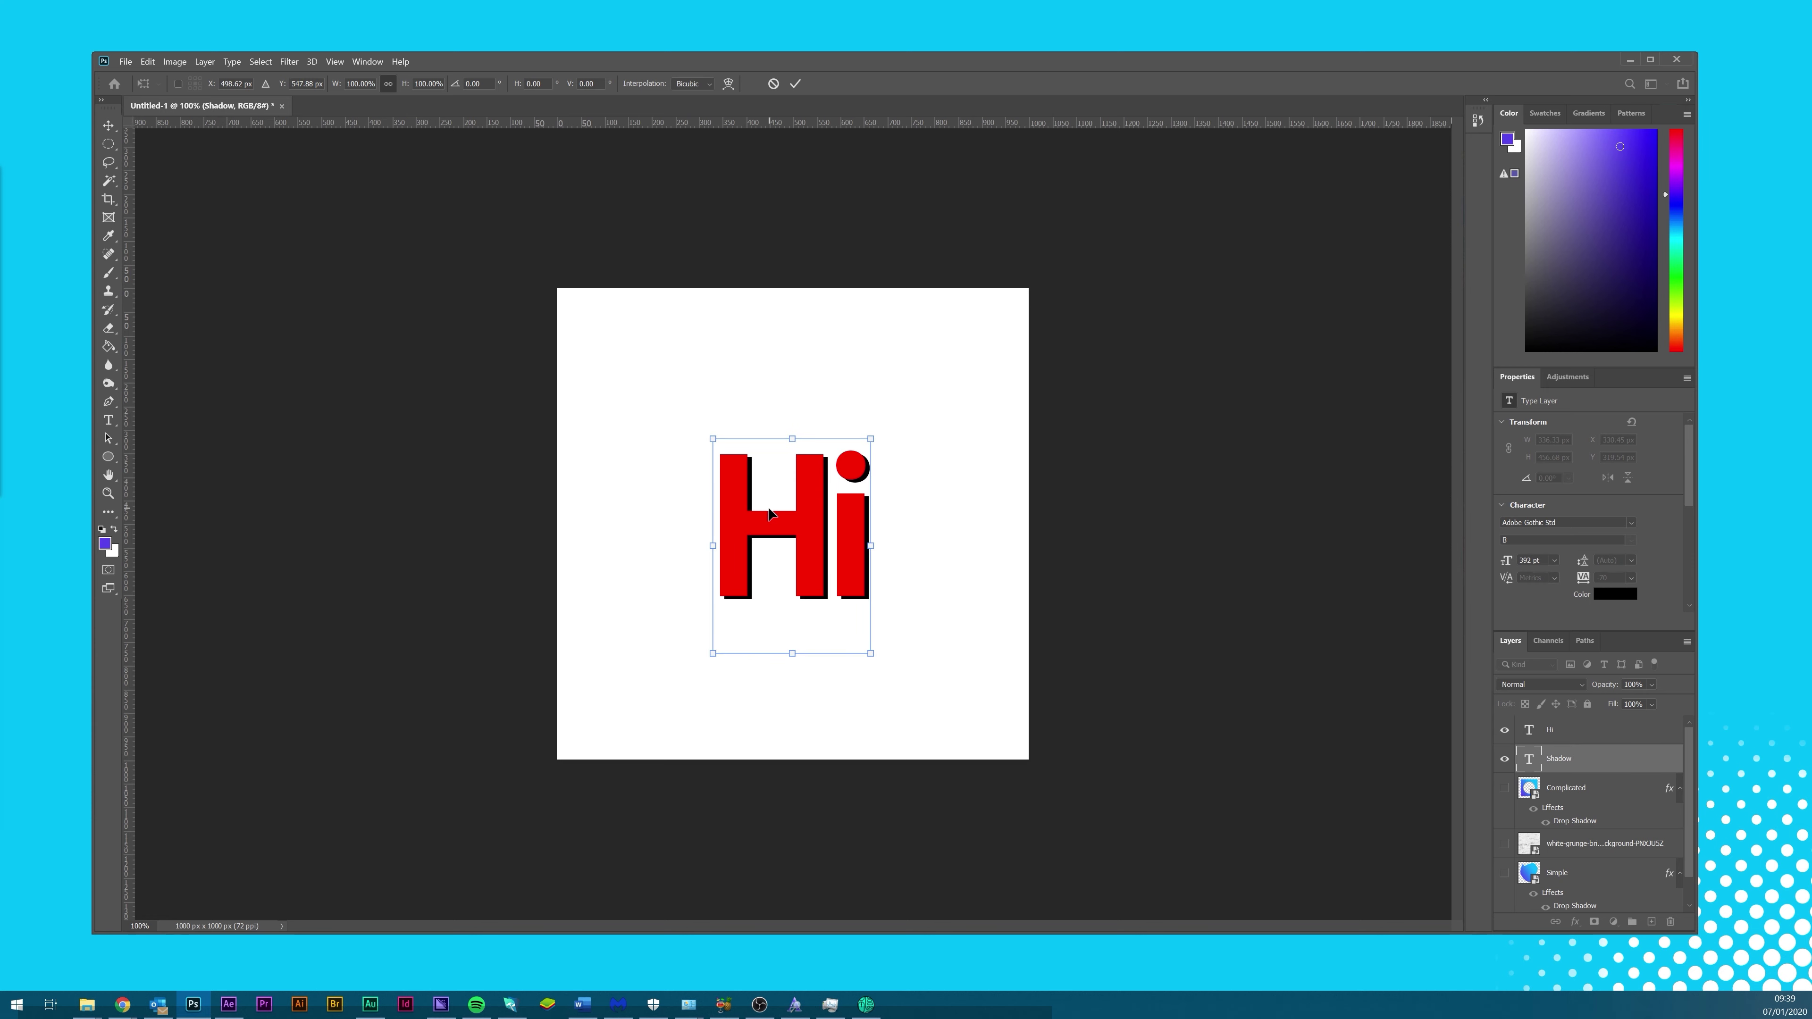
{"action": "key", "text": "Right"}
{"action": "key", "text": "Right"}
{"action": "key", "text": "Down"}
- Try larger Shadow offsets in 10 px increments, first far to the lower right and then to the upper left of the red text
{"action": "key", "text": "shift+Down"}
{"action": "key", "text": "shift+Right"}
{"action": "key", "text": "shift+Down"}
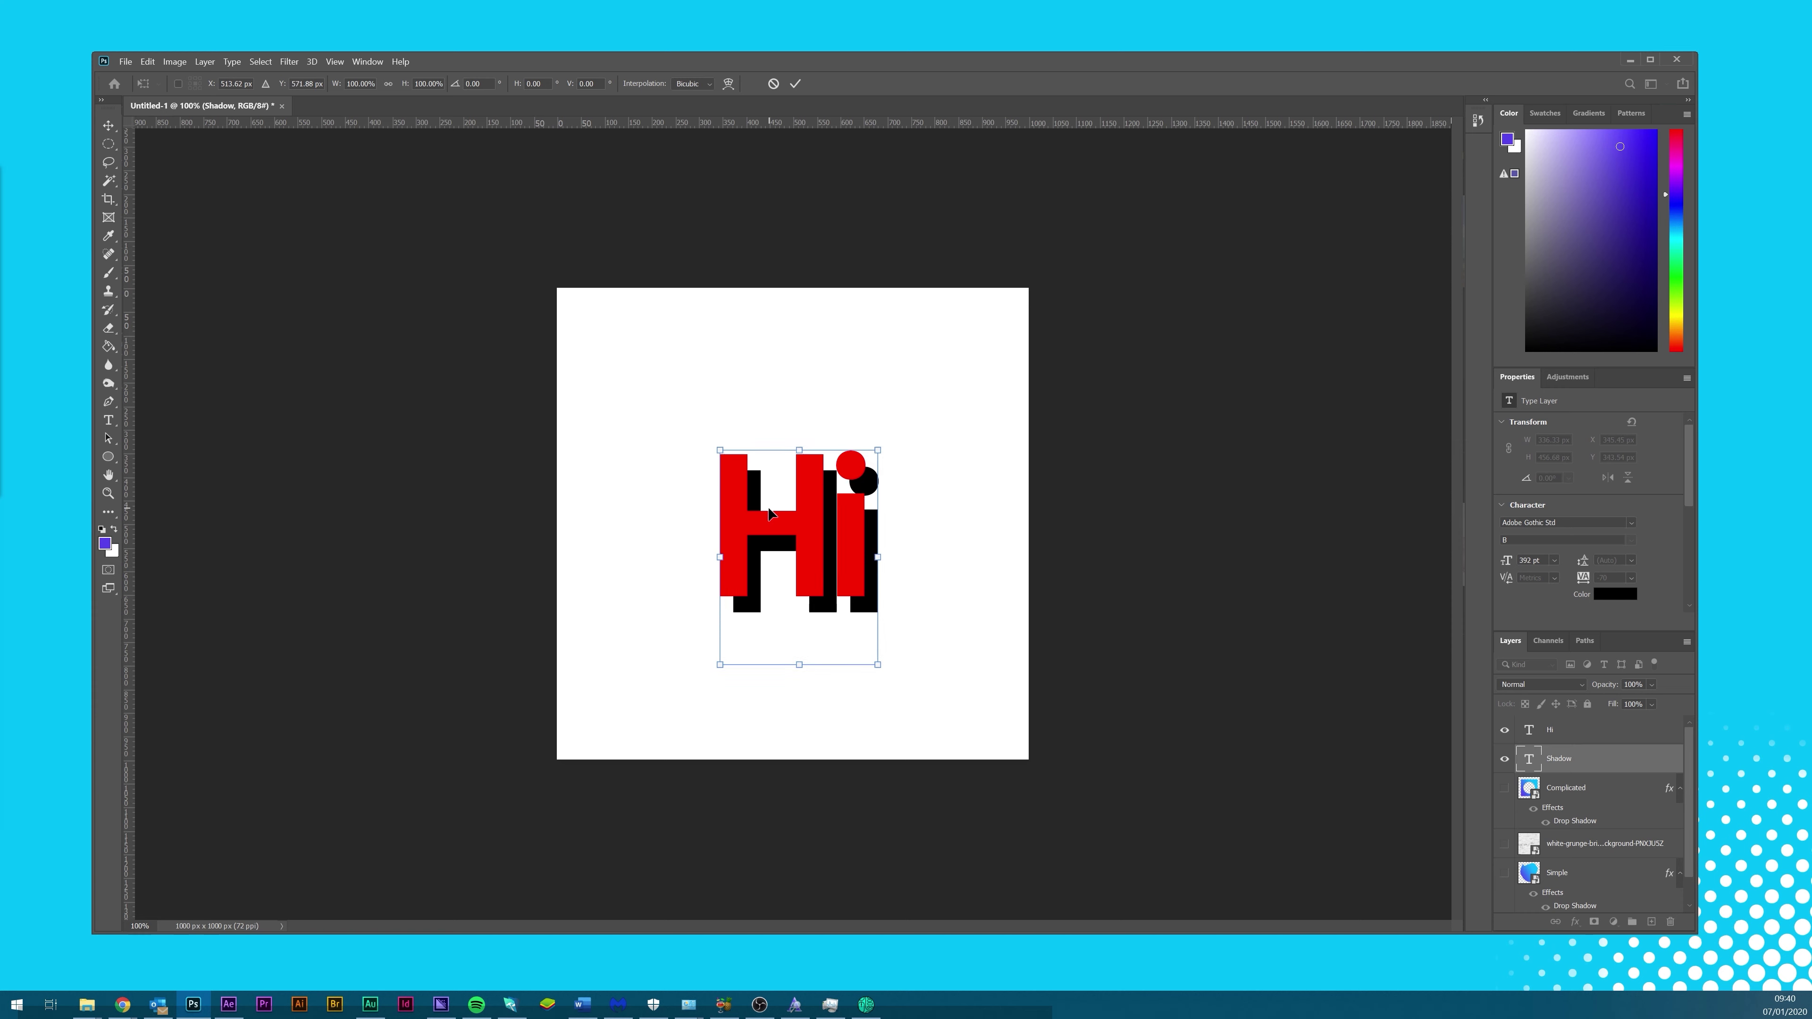
{"action": "key", "text": "shift+Right"}
{"action": "key", "text": "shift+Down"}
{"action": "key", "text": "shift+Right"}
{"action": "key", "text": "shift+Down"}
{"action": "key", "text": "shift+Right"}
{"action": "key", "text": "shift+Down"}
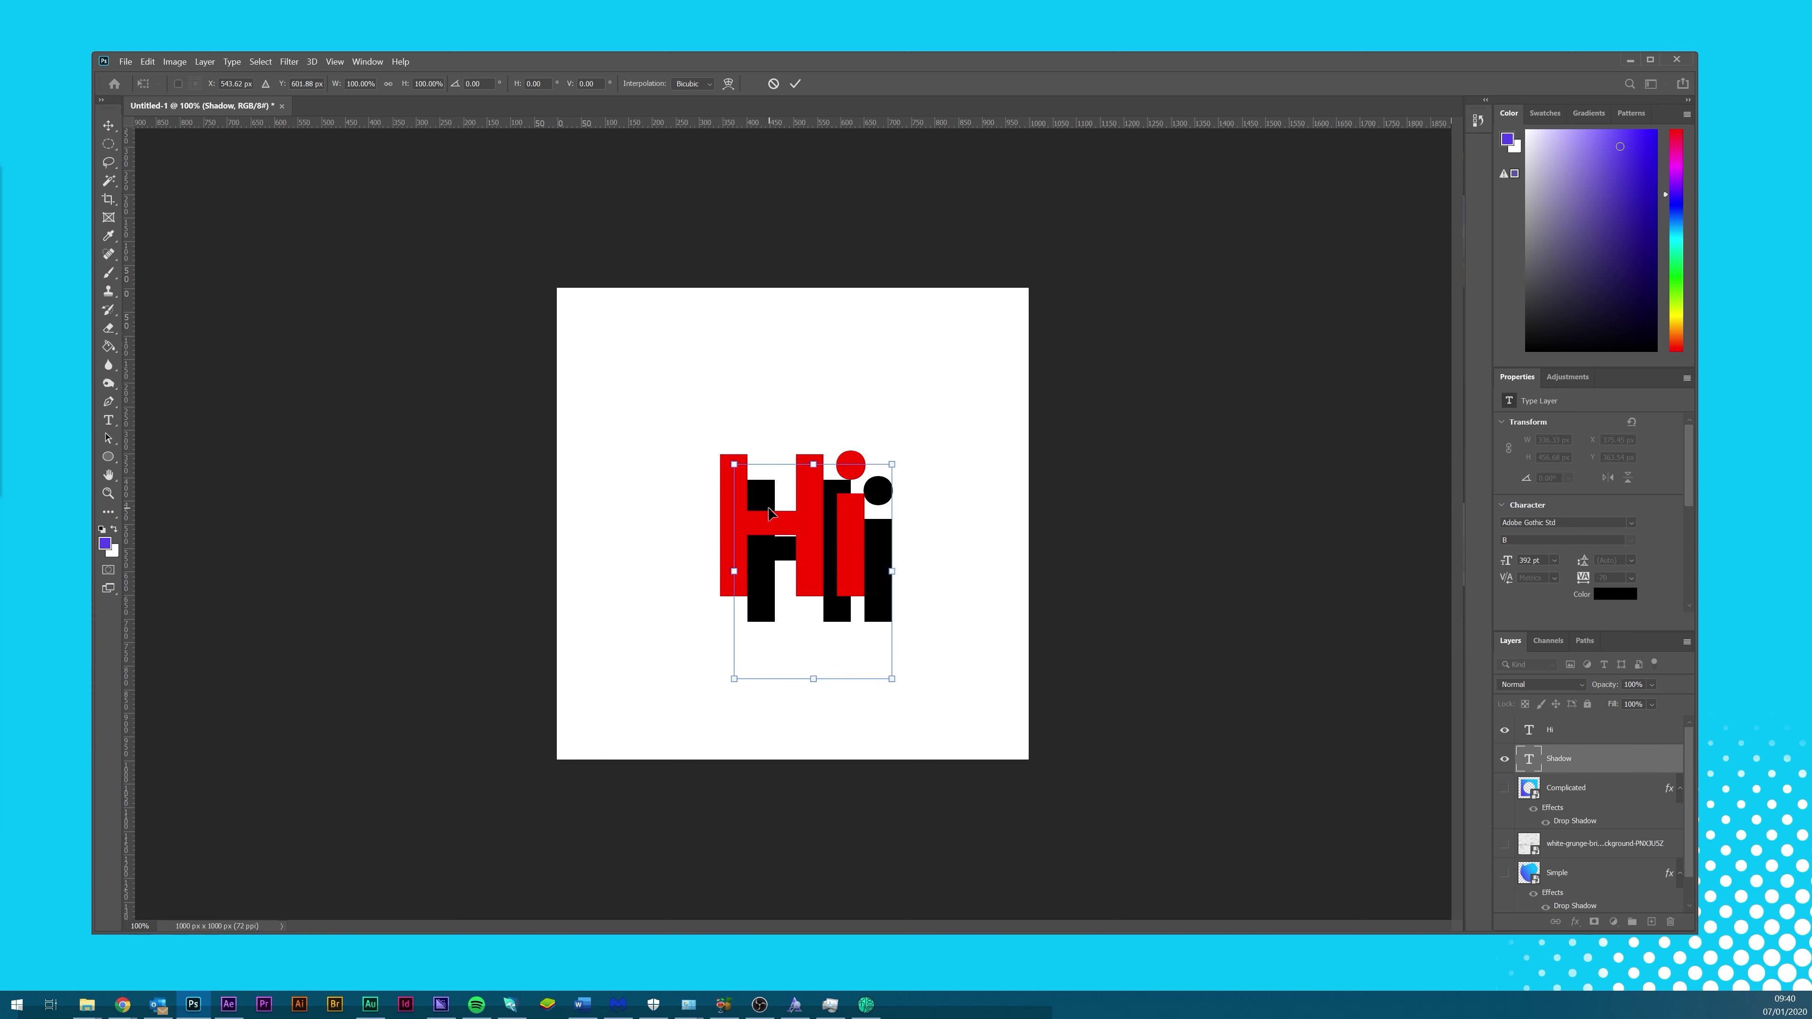
{"action": "key", "text": "shift+Up"}
{"action": "key", "text": "shift+Left"}
{"action": "key", "text": "shift+Up"}
{"action": "key", "text": "shift+Up"}
{"action": "key", "text": "shift+Left"}
{"action": "key", "text": "shift+Left"}
{"action": "key", "text": "shift+Up"}
{"action": "key", "text": "shift+Up"}
{"action": "key", "text": "shift+Up"}
{"action": "key", "text": "shift+Left"}
{"action": "key", "text": "shift+Left"}
{"action": "key", "text": "shift+Left"}
{"action": "key", "text": "shift+Up"}
{"action": "key", "text": "shift+Left"}
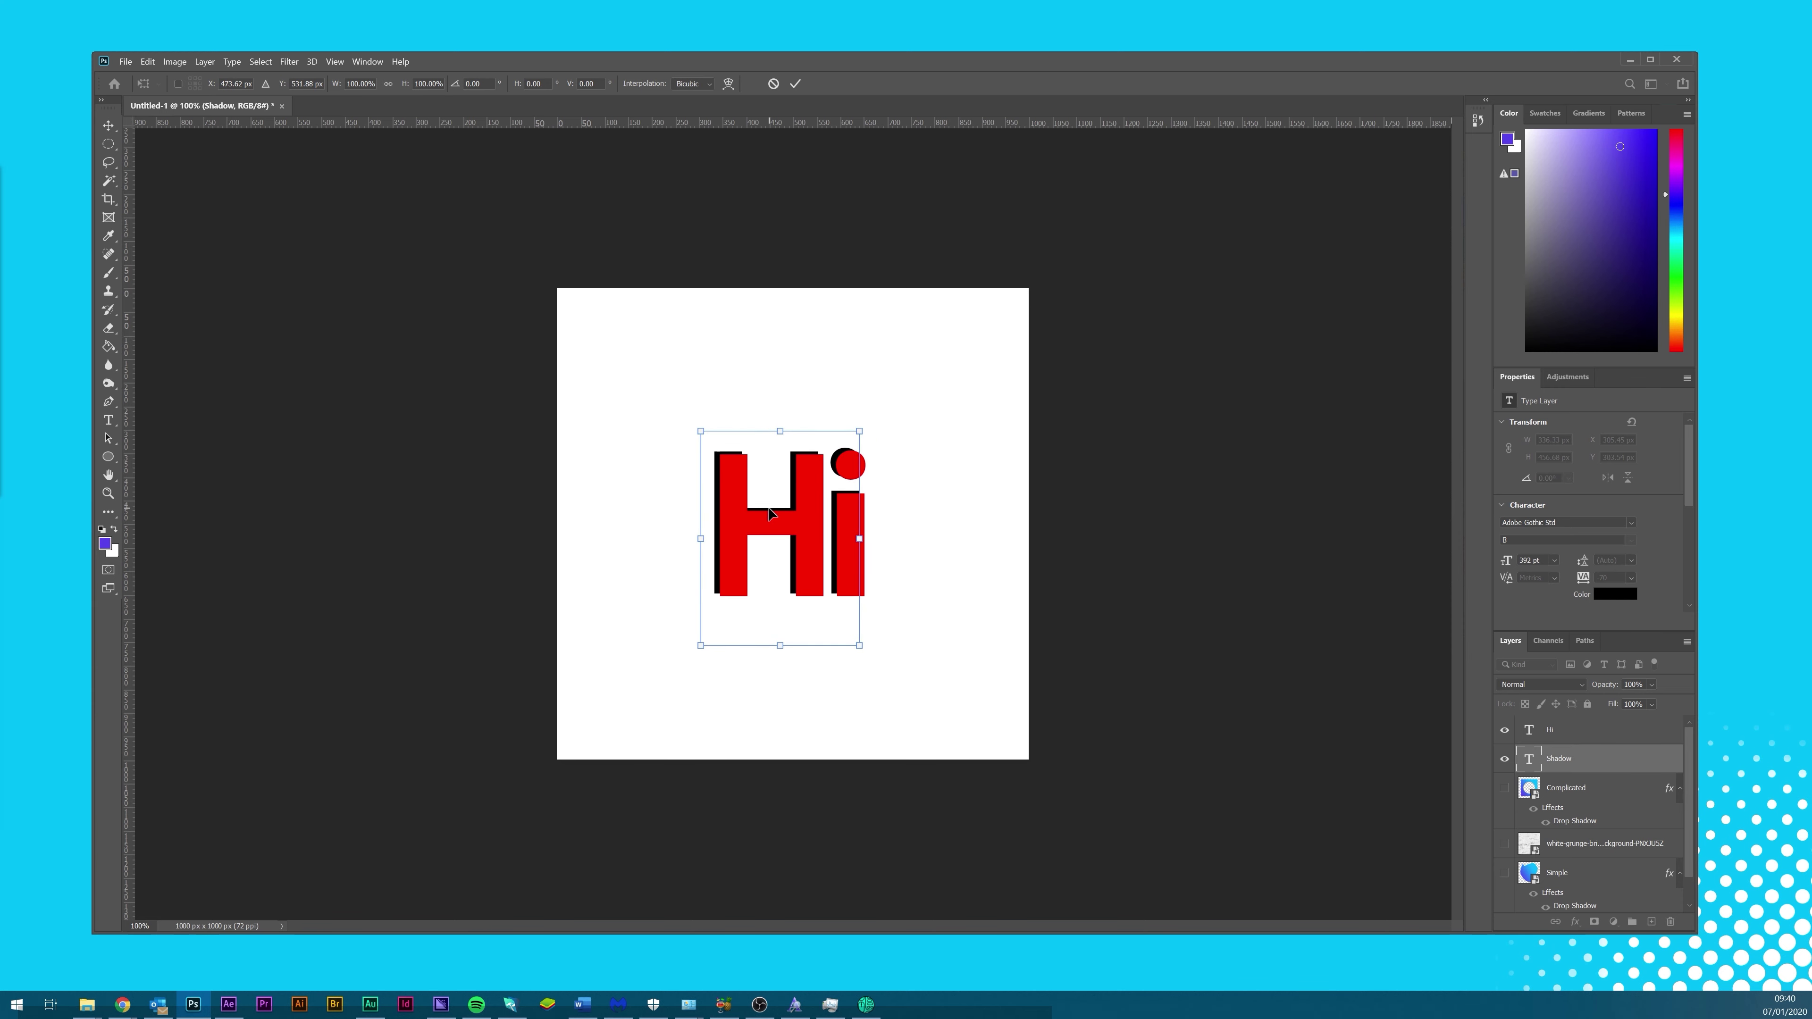
- Settle the Shadow text slightly below and right of the red text at X 503.62 px, Y 551.88 px, and apply the transform
{"action": "key", "text": "shift+Down"}
{"action": "key", "text": "shift+Down"}
{"action": "key", "text": "shift+Right"}
{"action": "key", "text": "shift+Down"}
{"action": "key", "text": "shift+Right"}
{"action": "key", "text": "shift+Up"}
{"action": "key", "text": "shift+Down"}
{"action": "key", "text": "shift+Right"}
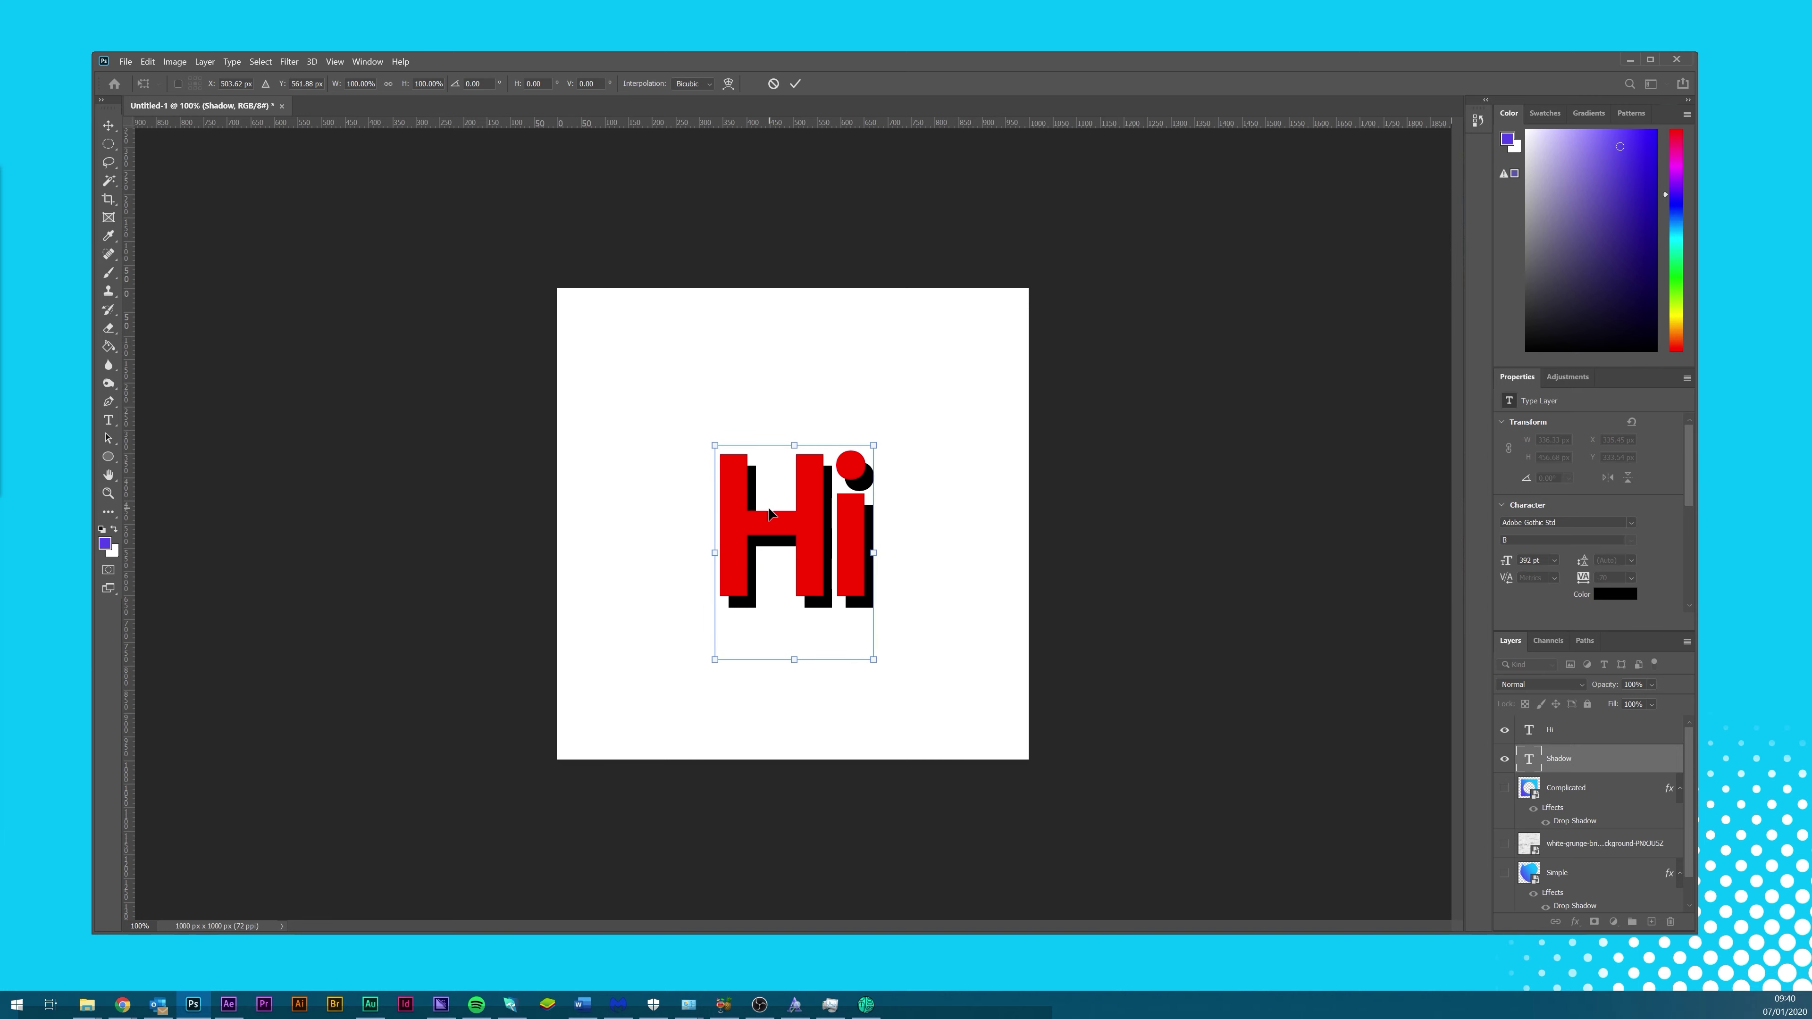
{"action": "key", "text": "shift+Up"}
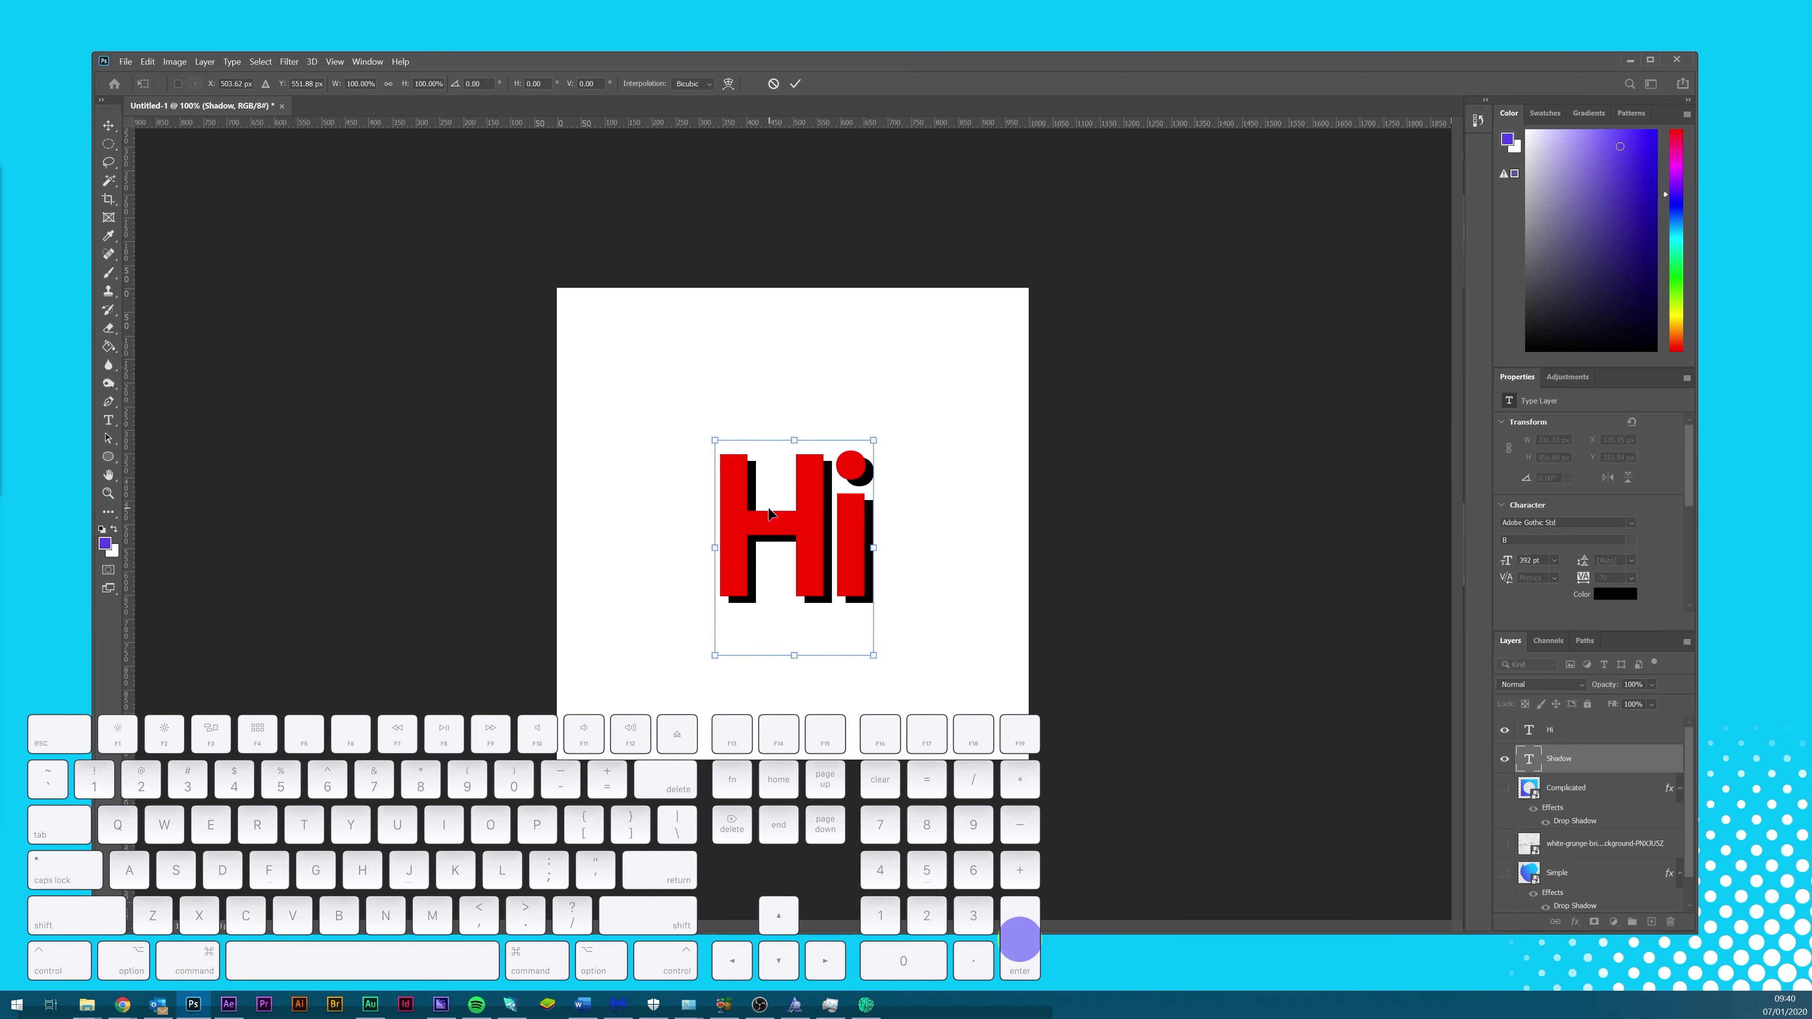
{"action": "key", "text": "Return"}
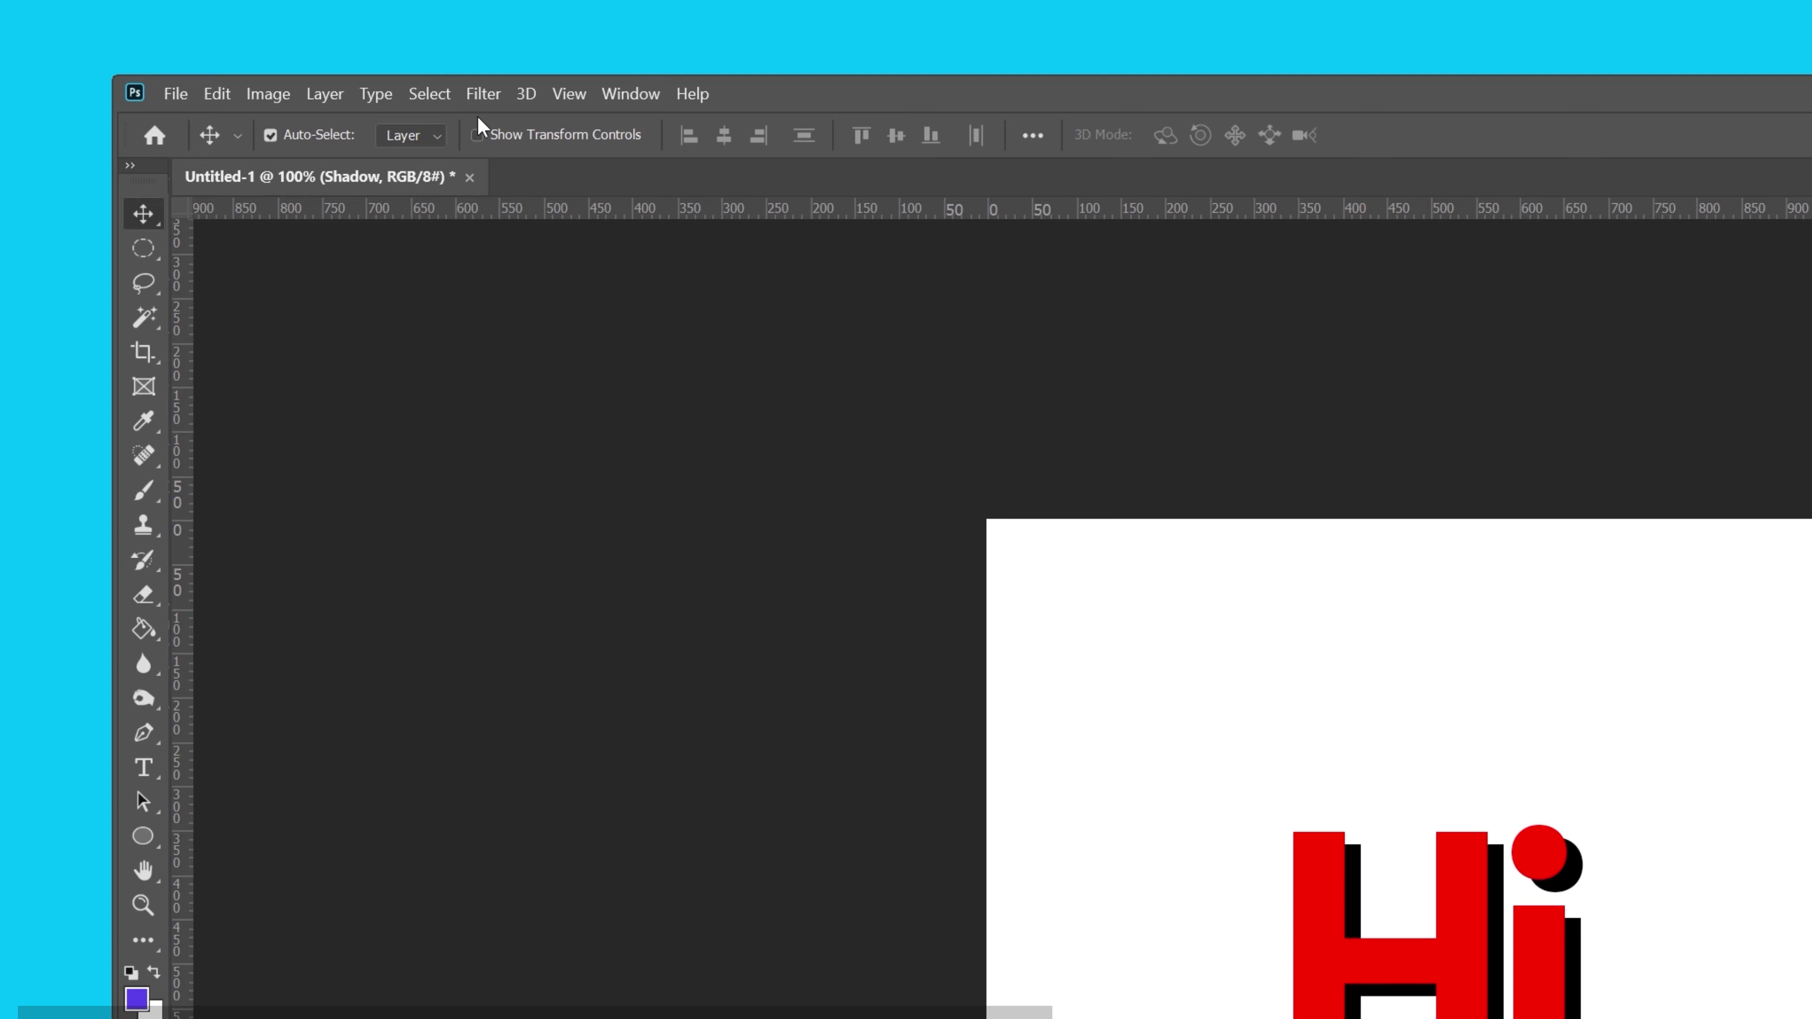
- Convert the Shadow text layer to a smart object and apply a Gaussian Blur with a 4.0-pixel radius
{"action": "left_click", "coordinate": [471, 95]}
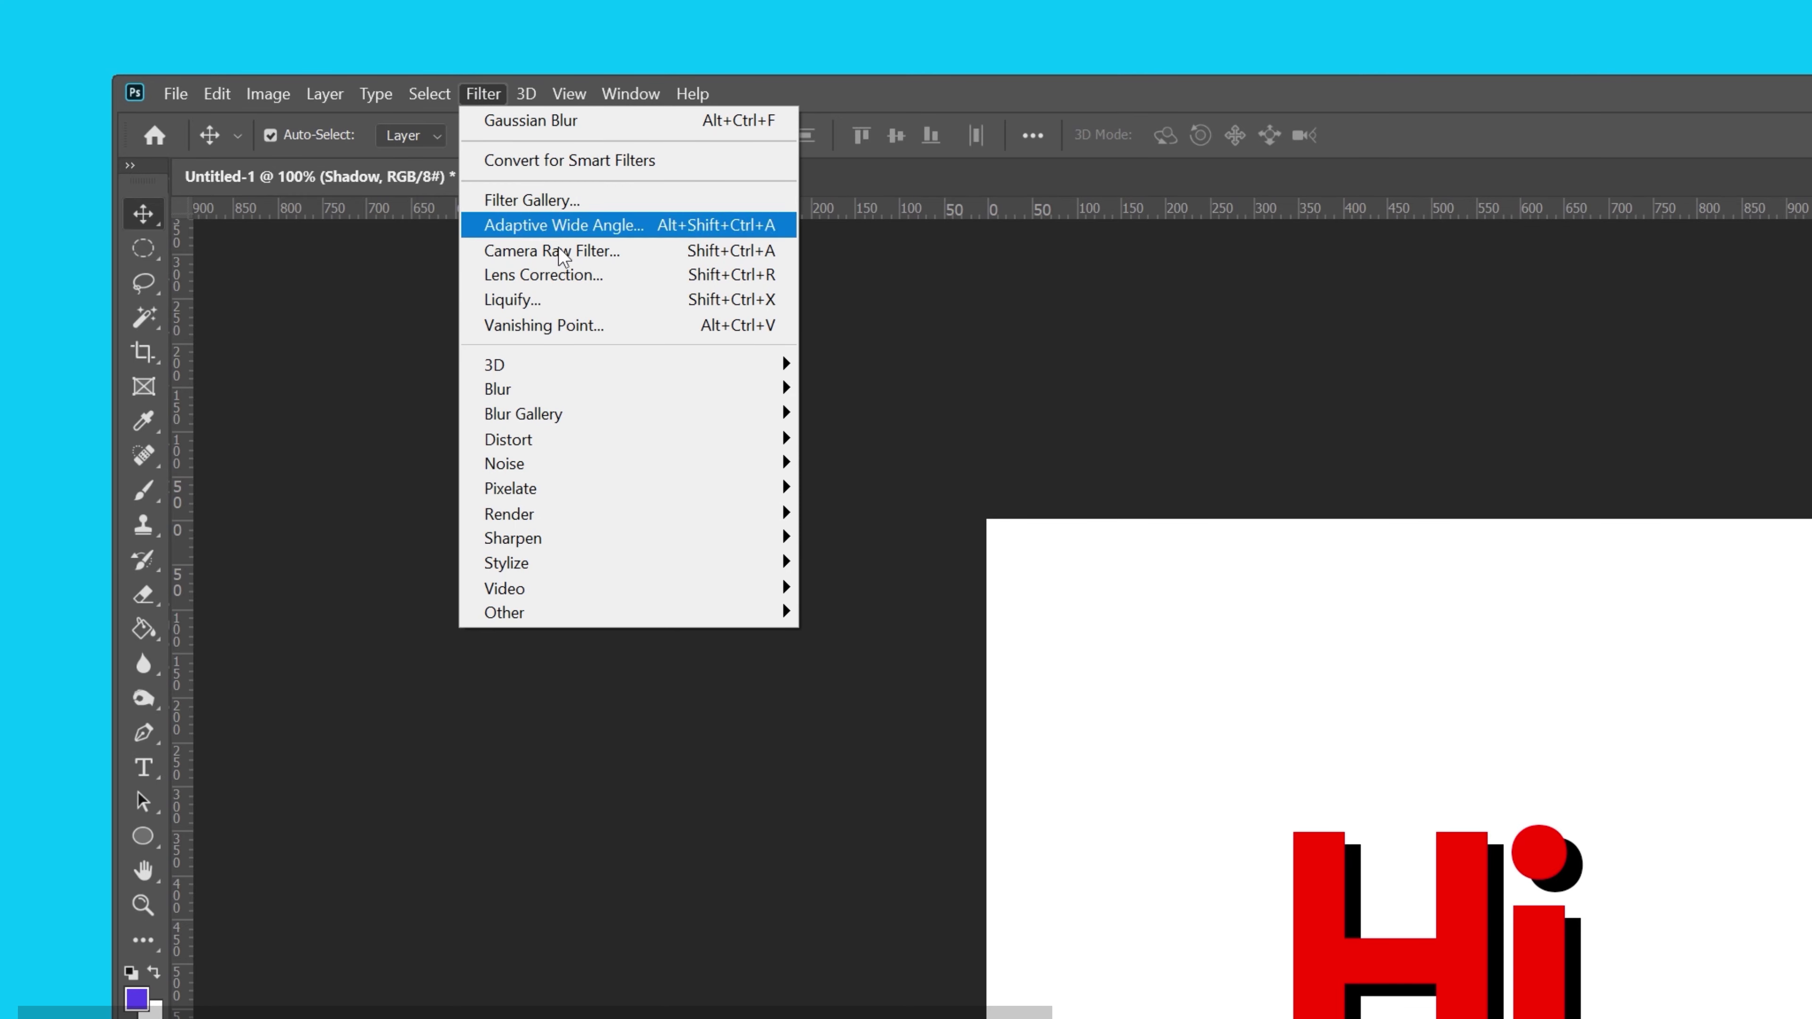
{"action": "mouse_move", "coordinate": [583, 390]}
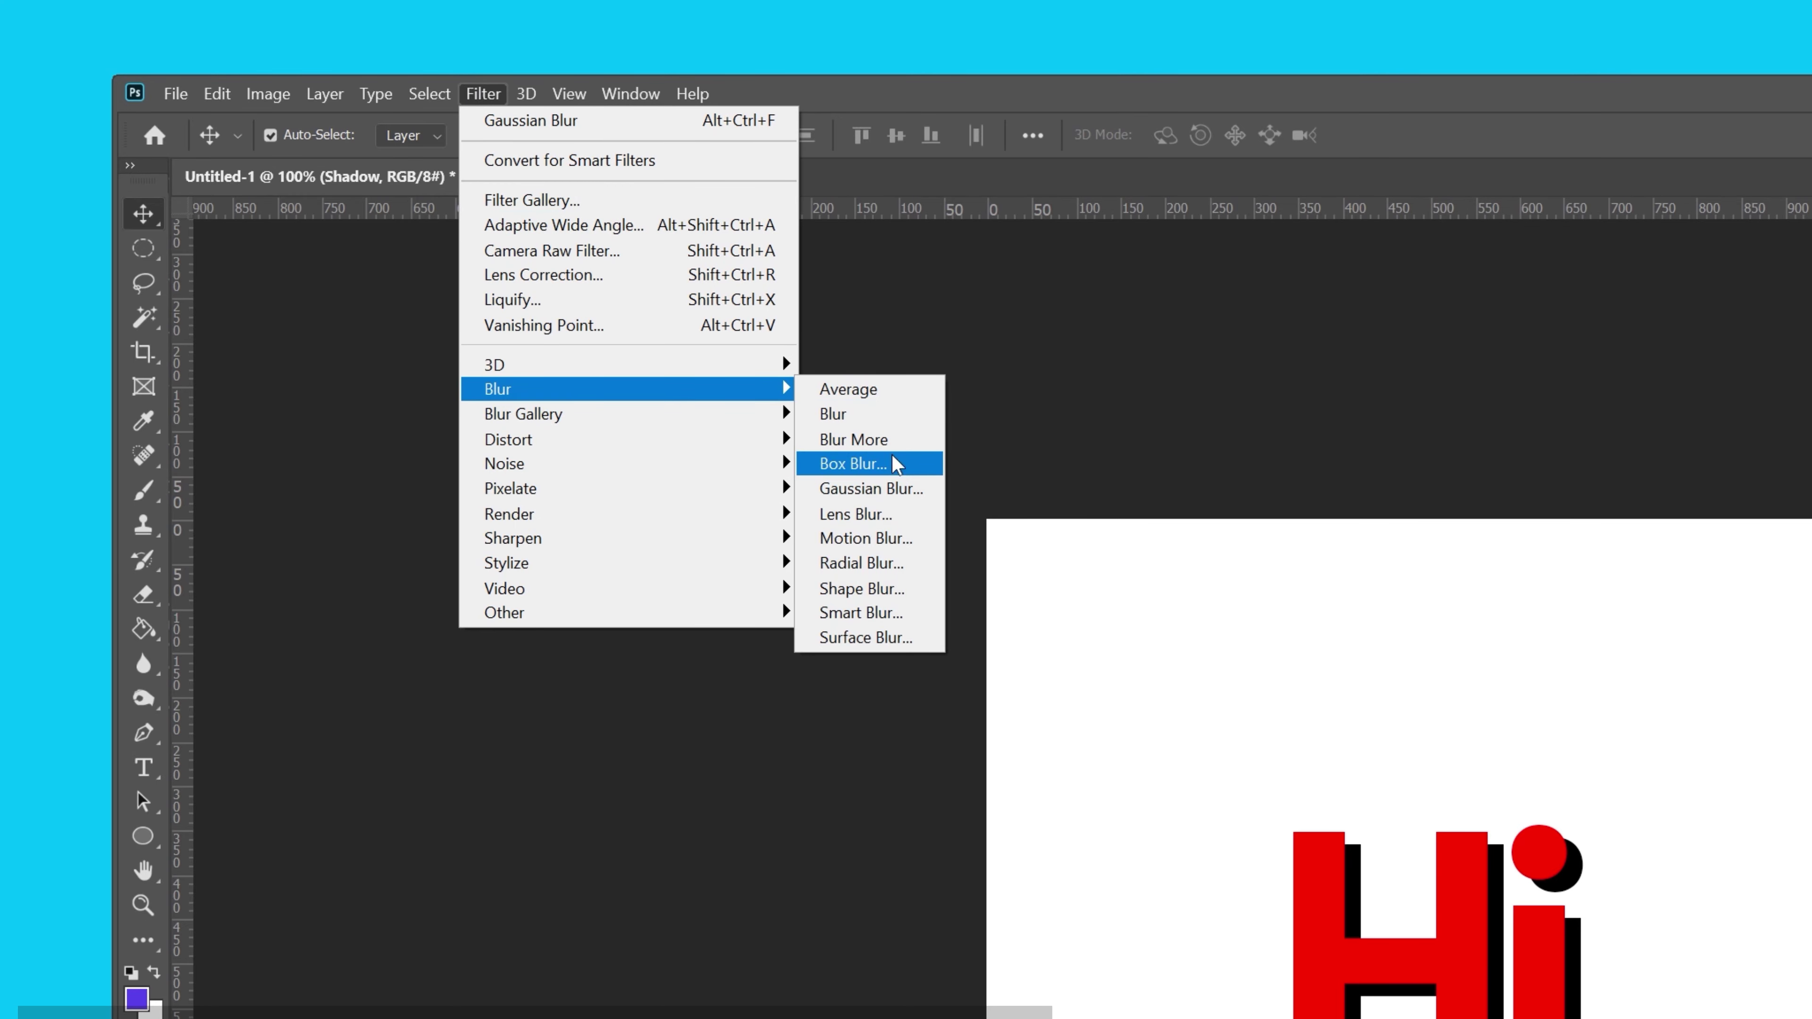
{"action": "left_click", "coordinate": [895, 490]}
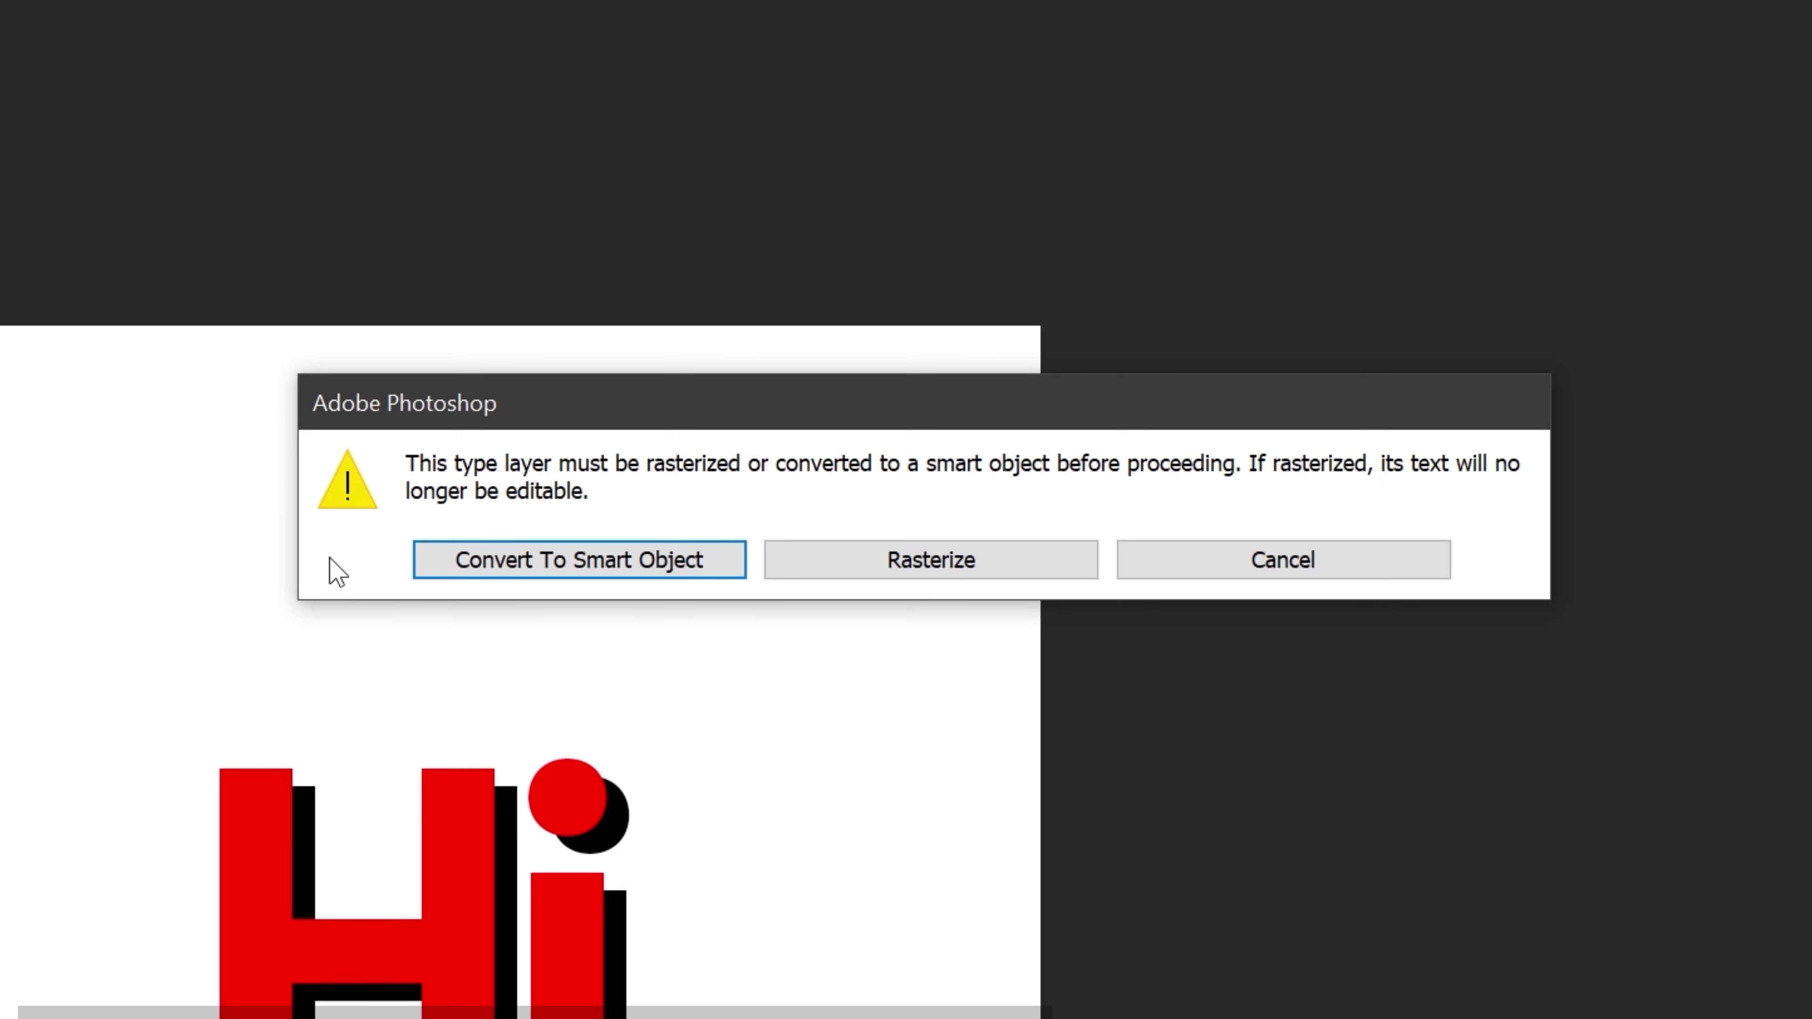
{"action": "left_click", "coordinate": [594, 569]}
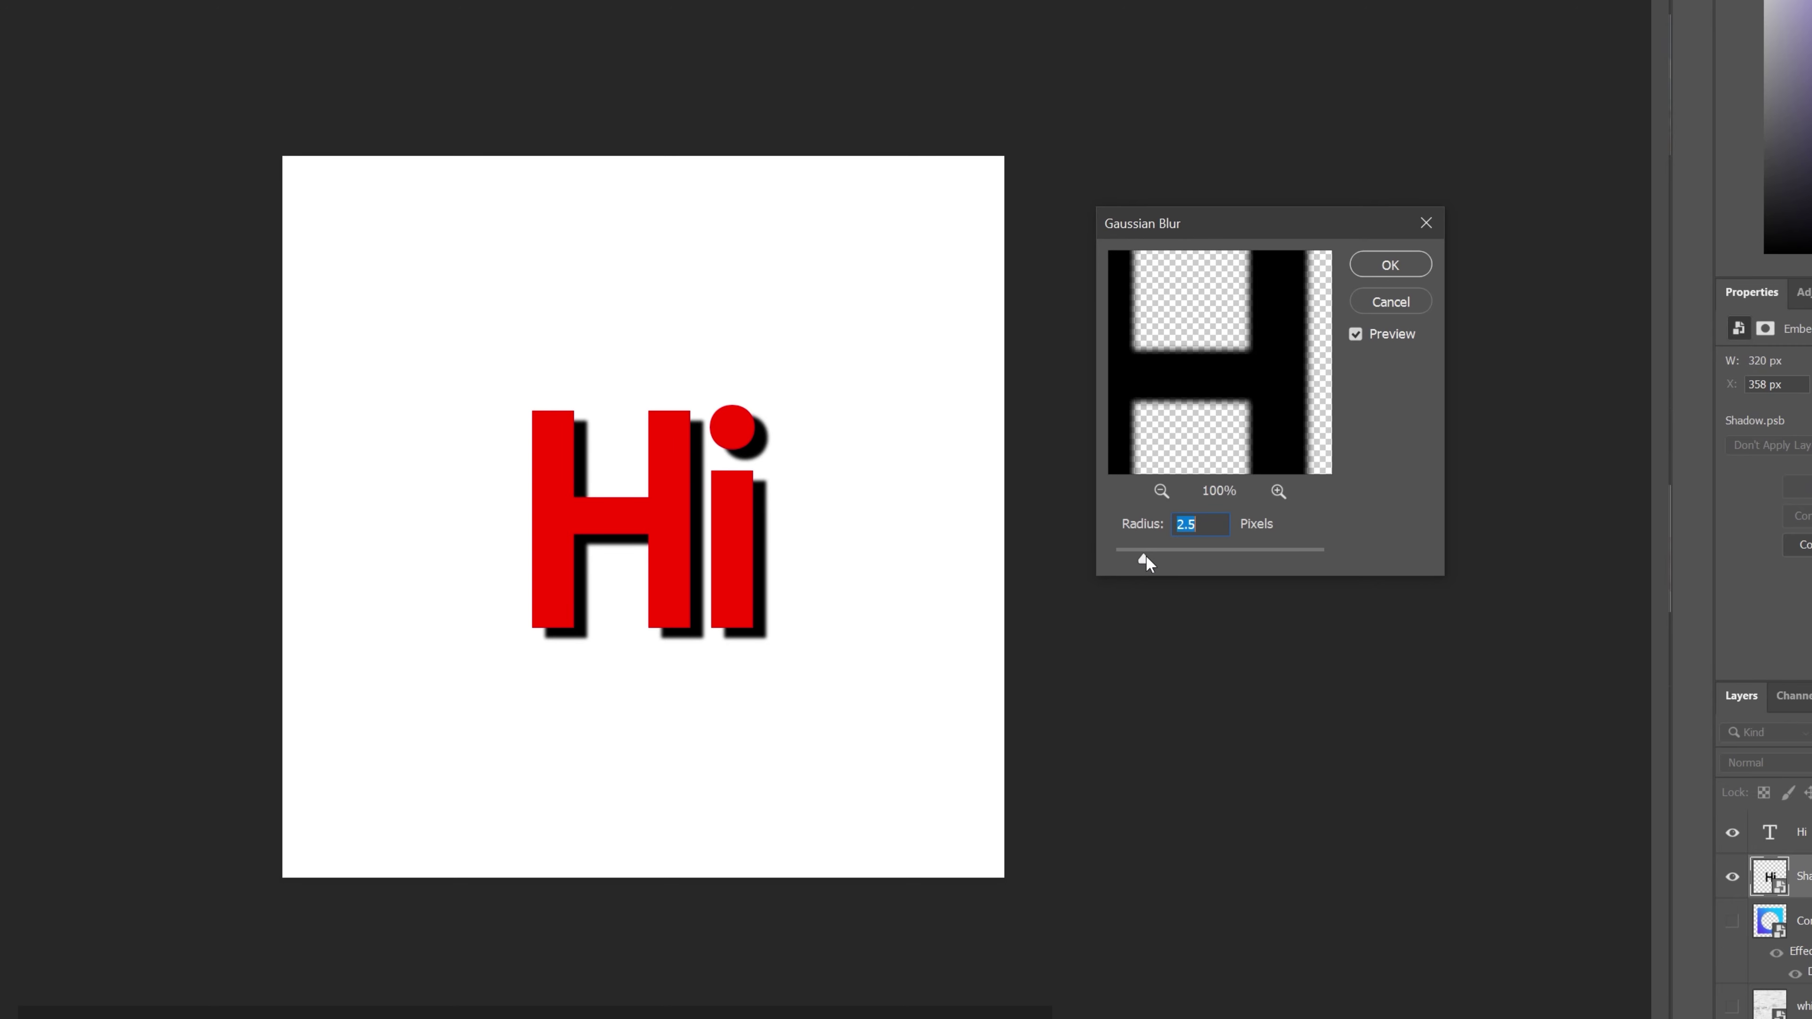
{"action": "mouse_move", "coordinate": [1151, 559]}
{"action": "left_mouse_down"}
{"action": "mouse_move", "coordinate": [1244, 556]}
{"action": "mouse_move", "coordinate": [1108, 554]}
{"action": "mouse_move", "coordinate": [1310, 549]}
{"action": "mouse_move", "coordinate": [1141, 551]}
{"action": "left_mouse_up"}
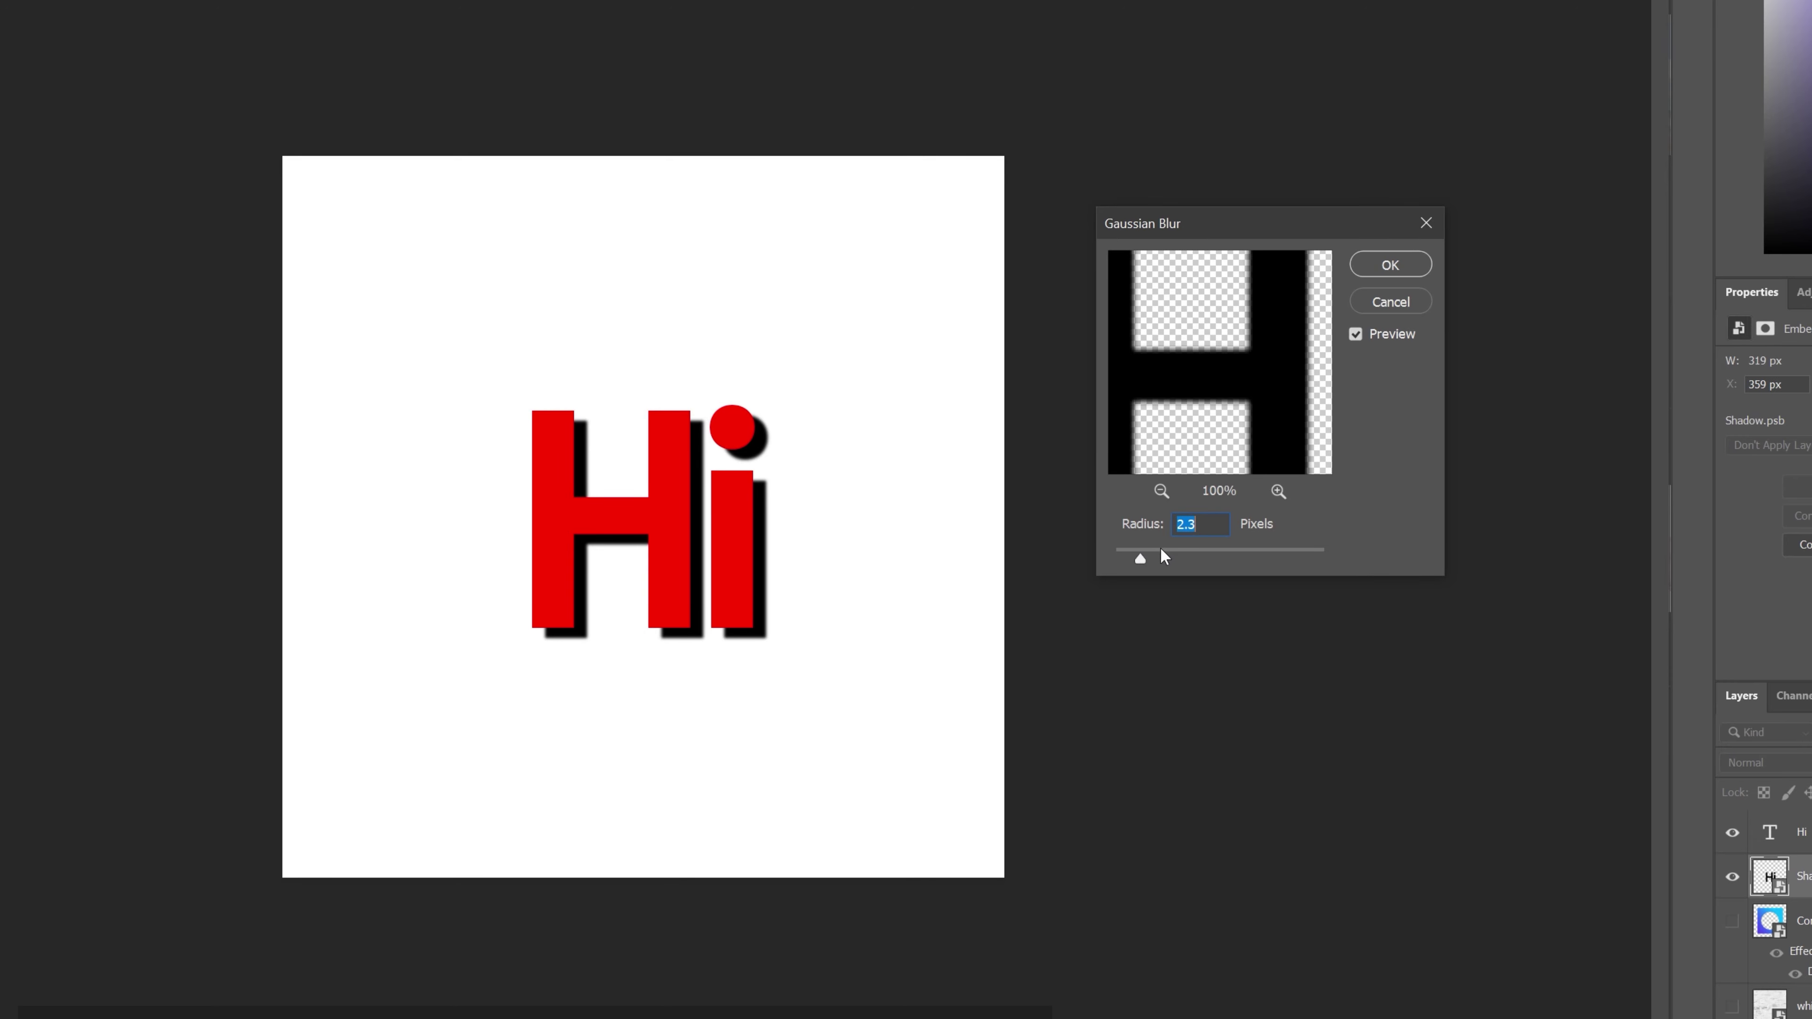
{"action": "left_click", "coordinate": [1161, 549]}
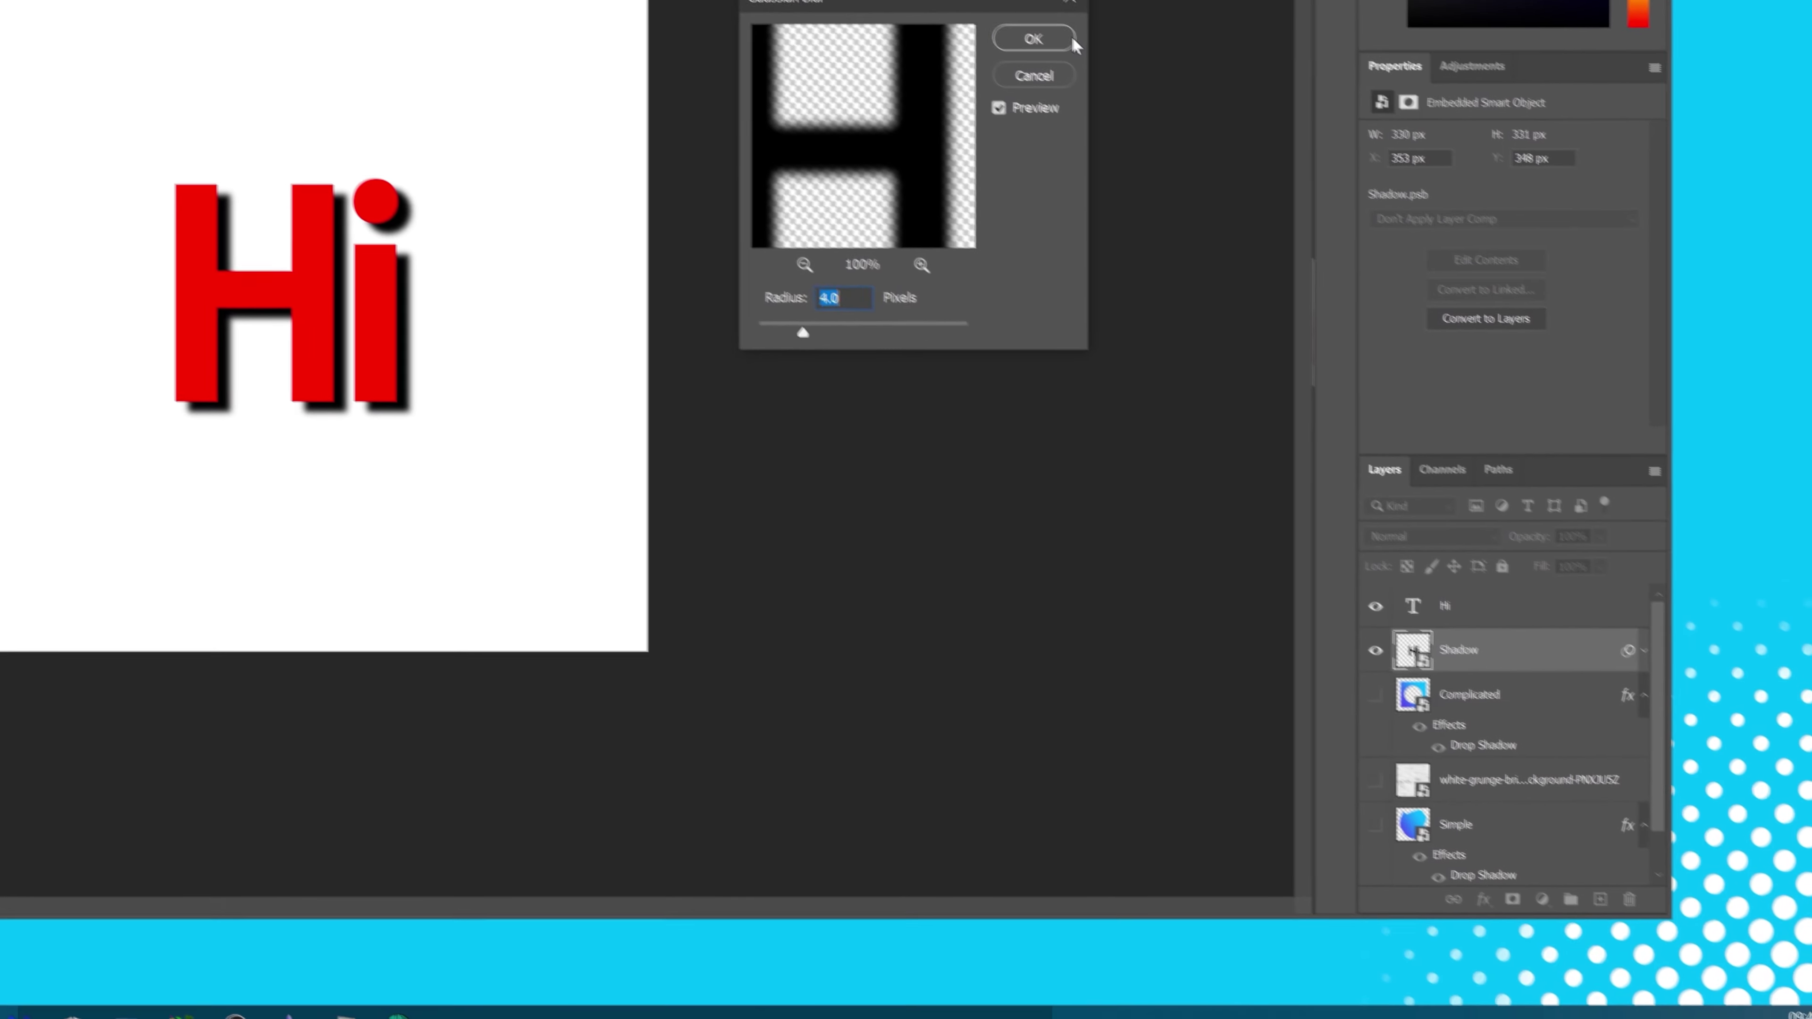
{"action": "left_click", "coordinate": [1423, 265]}
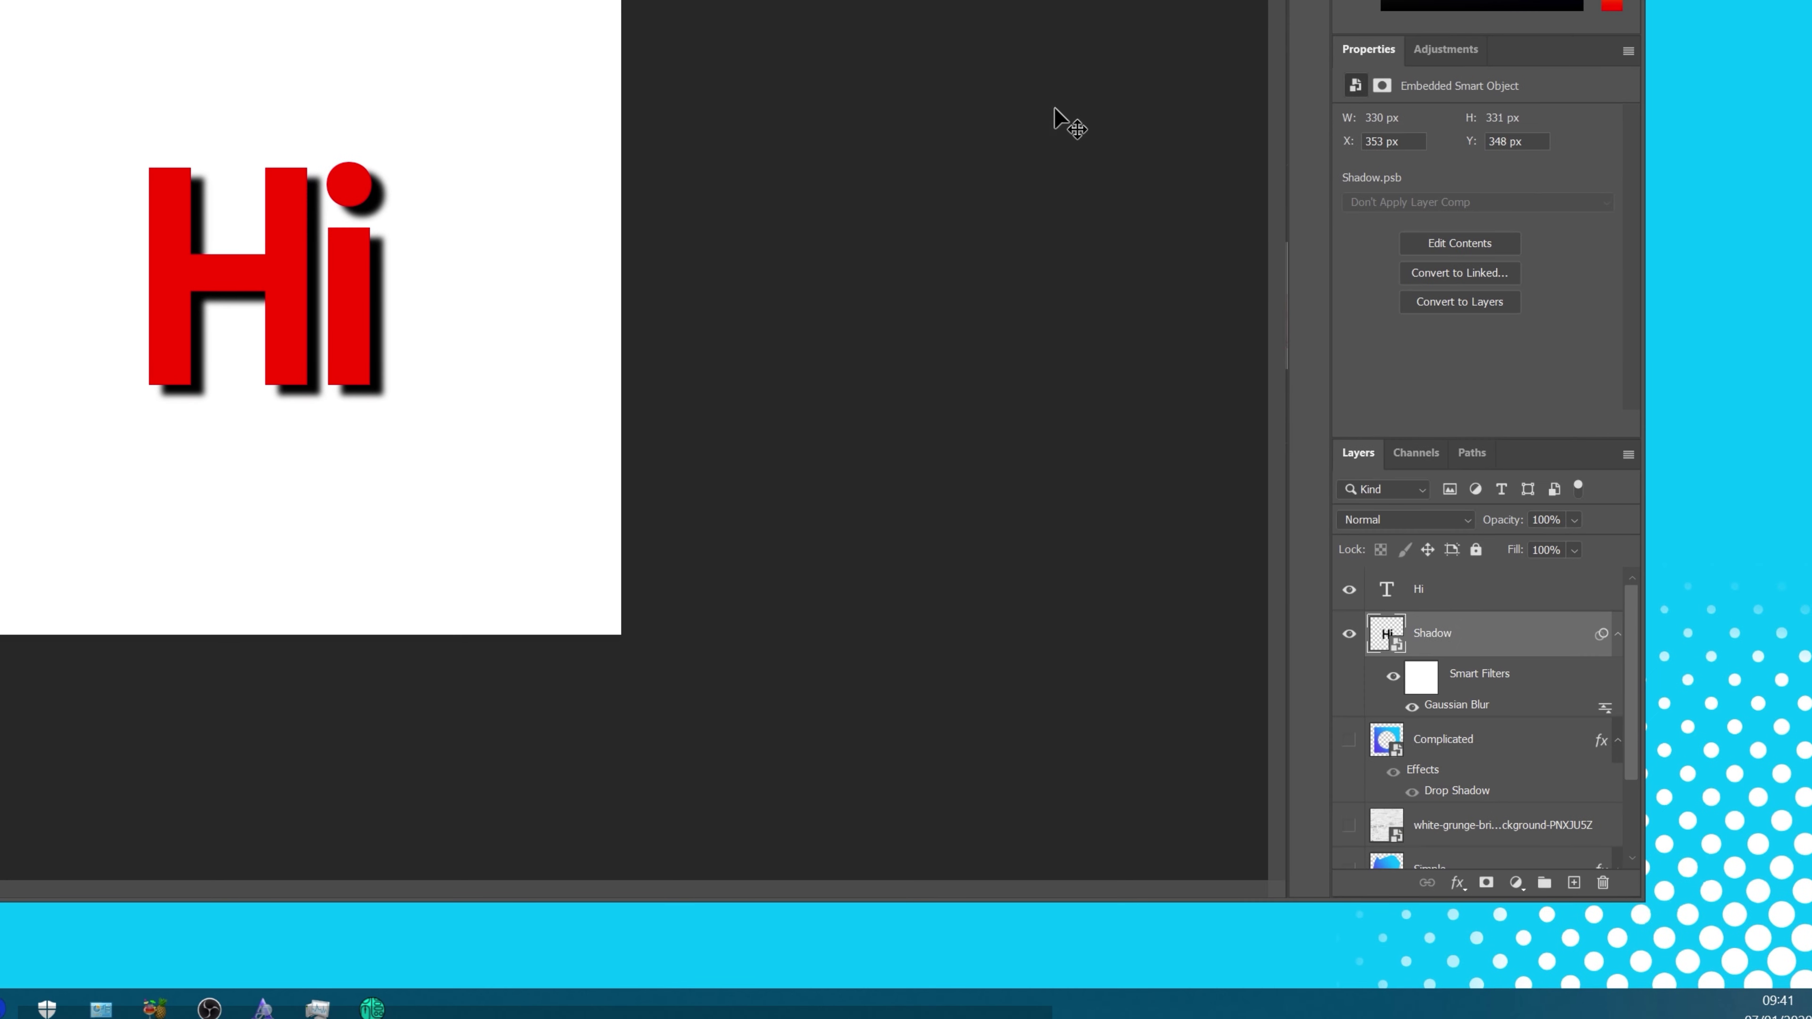
- Edit the Shadow layer's Gaussian Blur smart filter and set its radius to 4.5 pixels
{"action": "double_click", "coordinate": [1534, 709]}
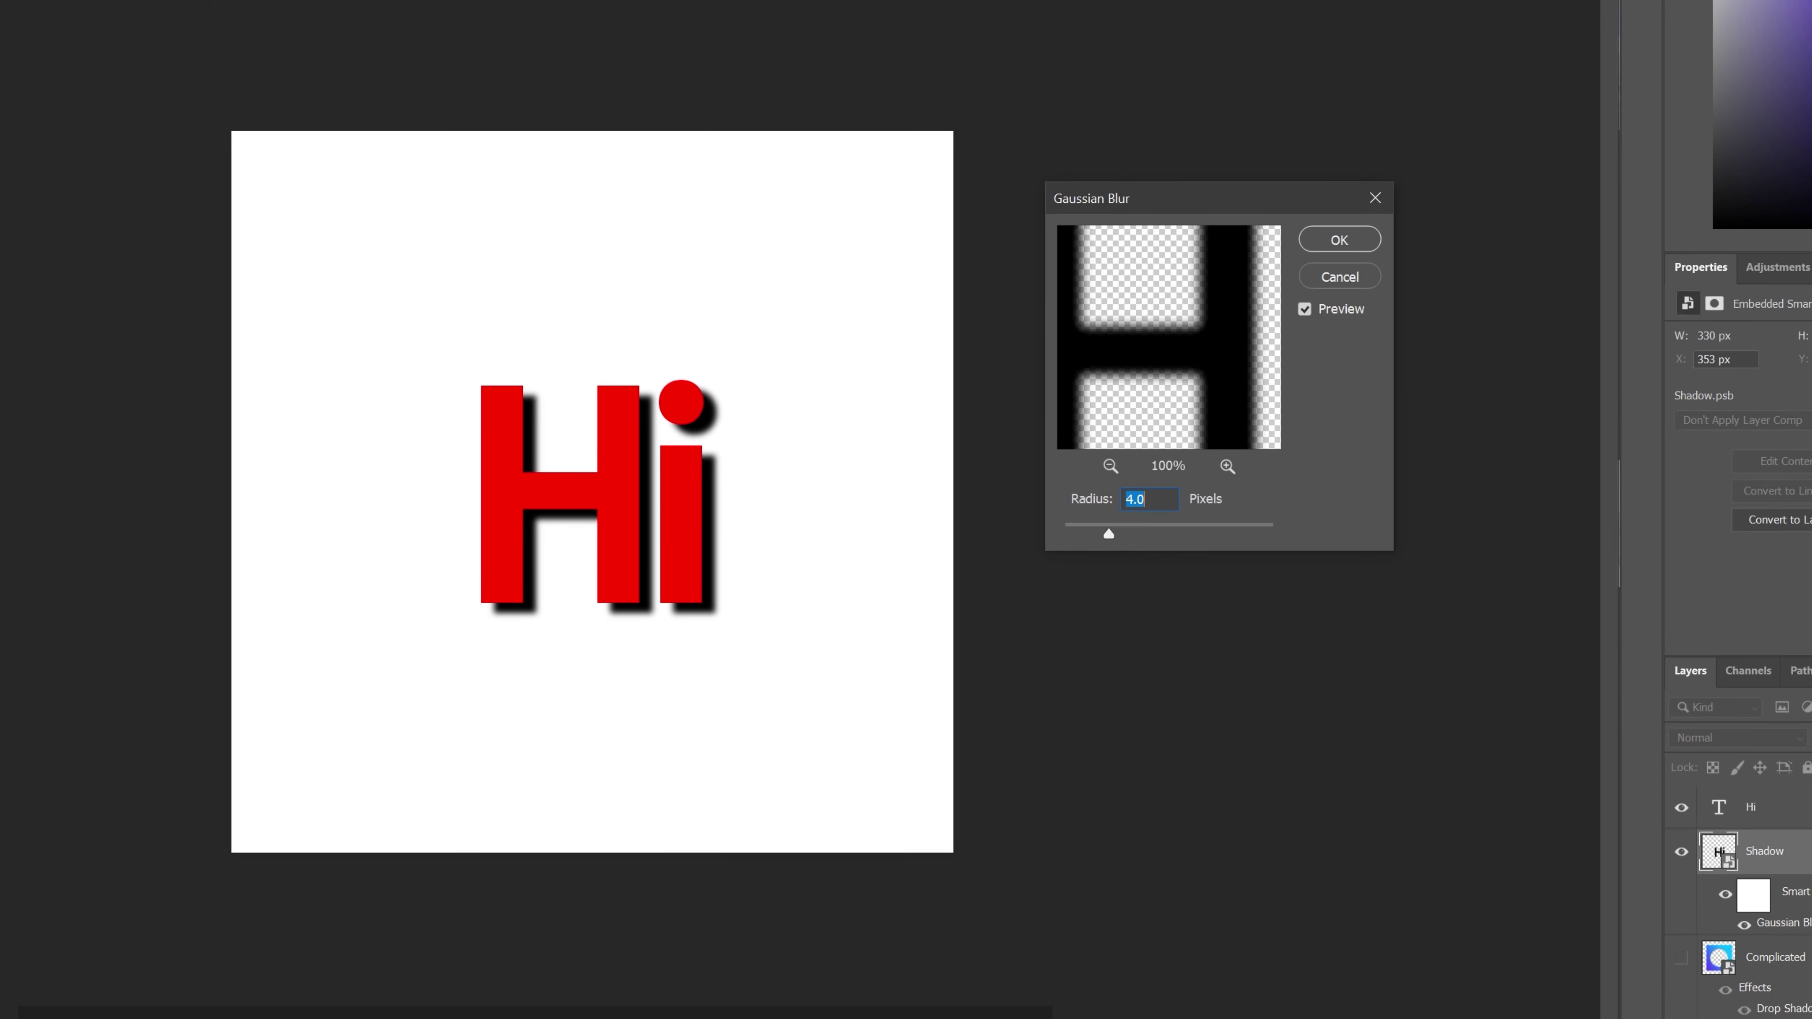
{"action": "left_click", "coordinate": [1117, 530]}
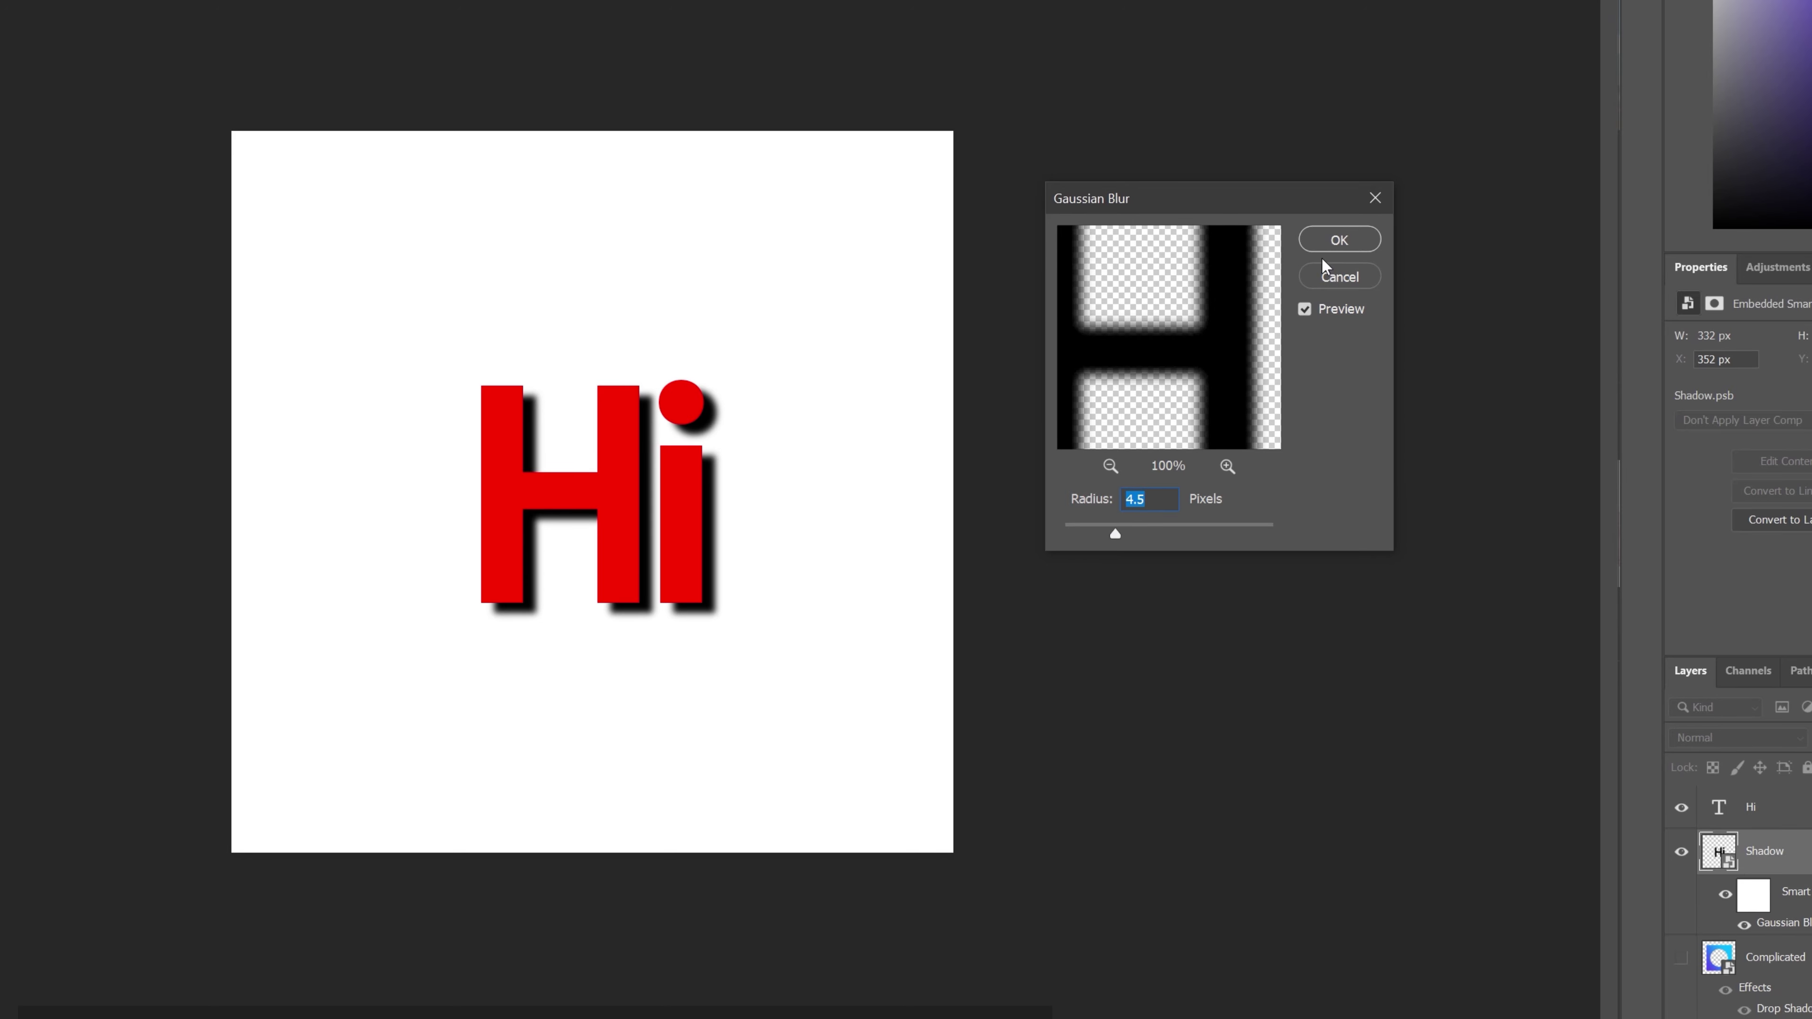
{"action": "left_click", "coordinate": [1338, 239]}
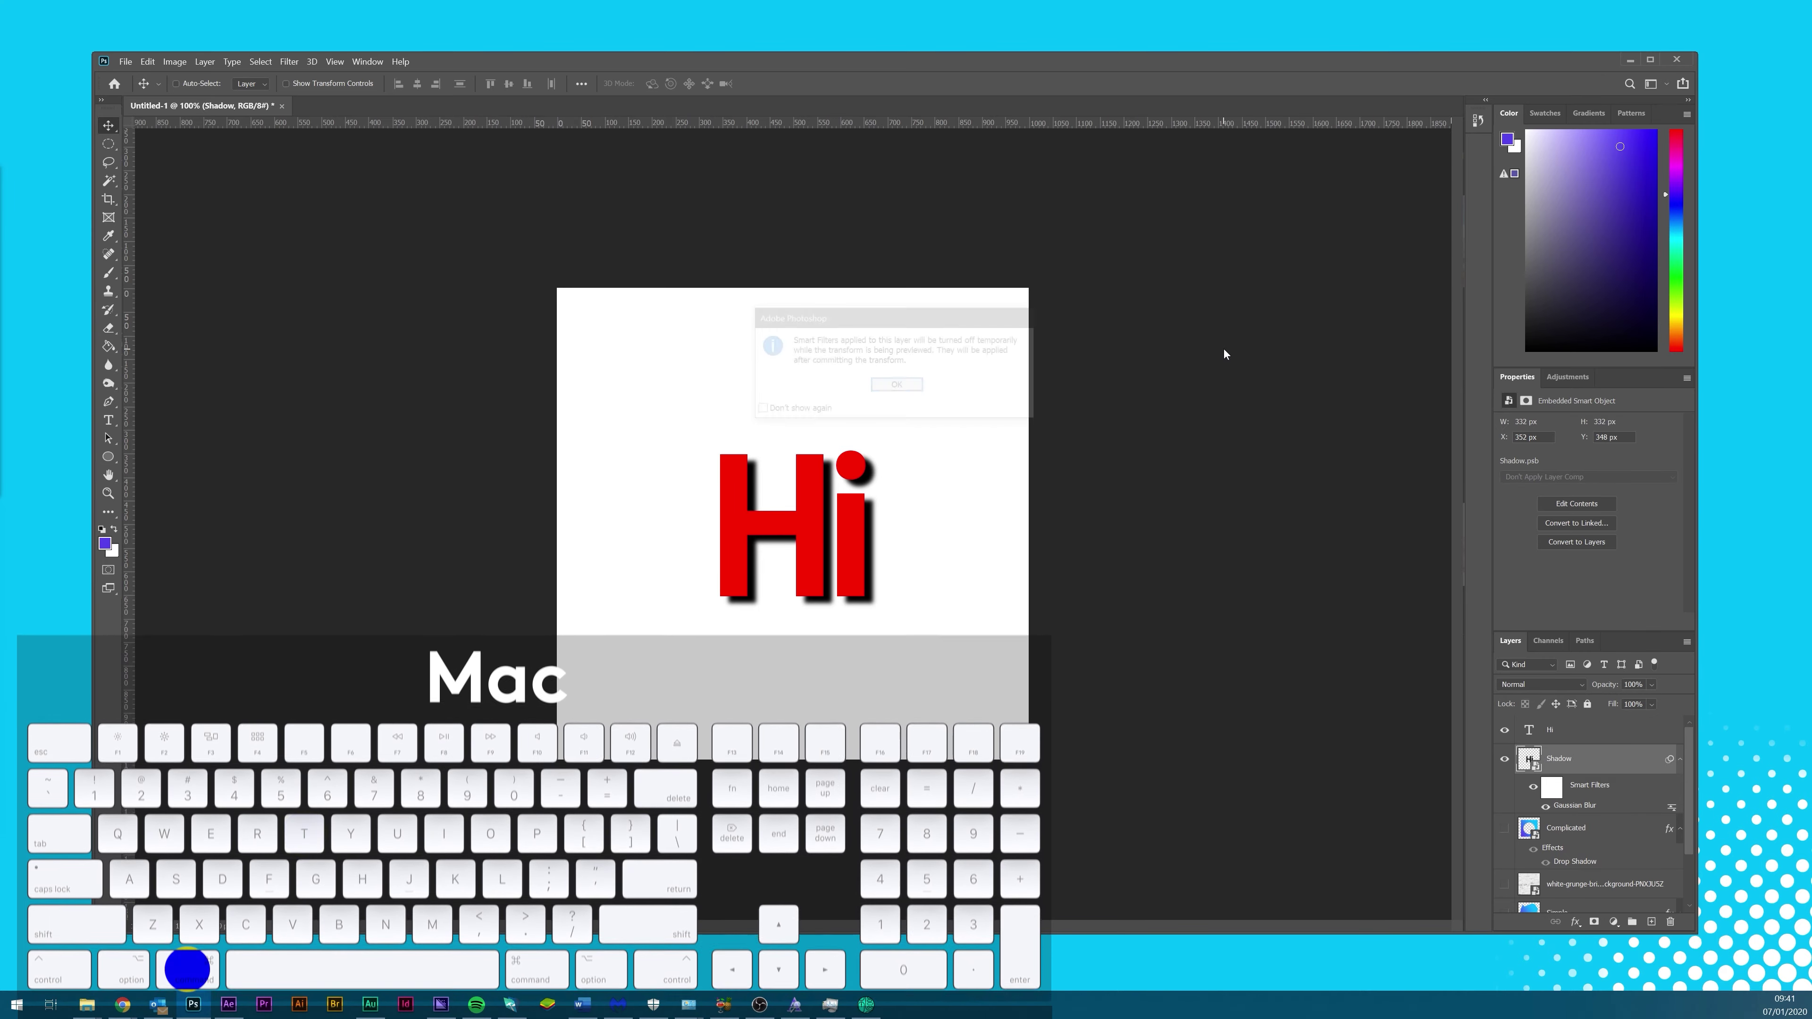
- Free-transform the Shadow layer, skewing and flattening its upper edge to the right so it lies like a cast shadow, and apply the transform
{"action": "key", "text": "ctrl+t"}
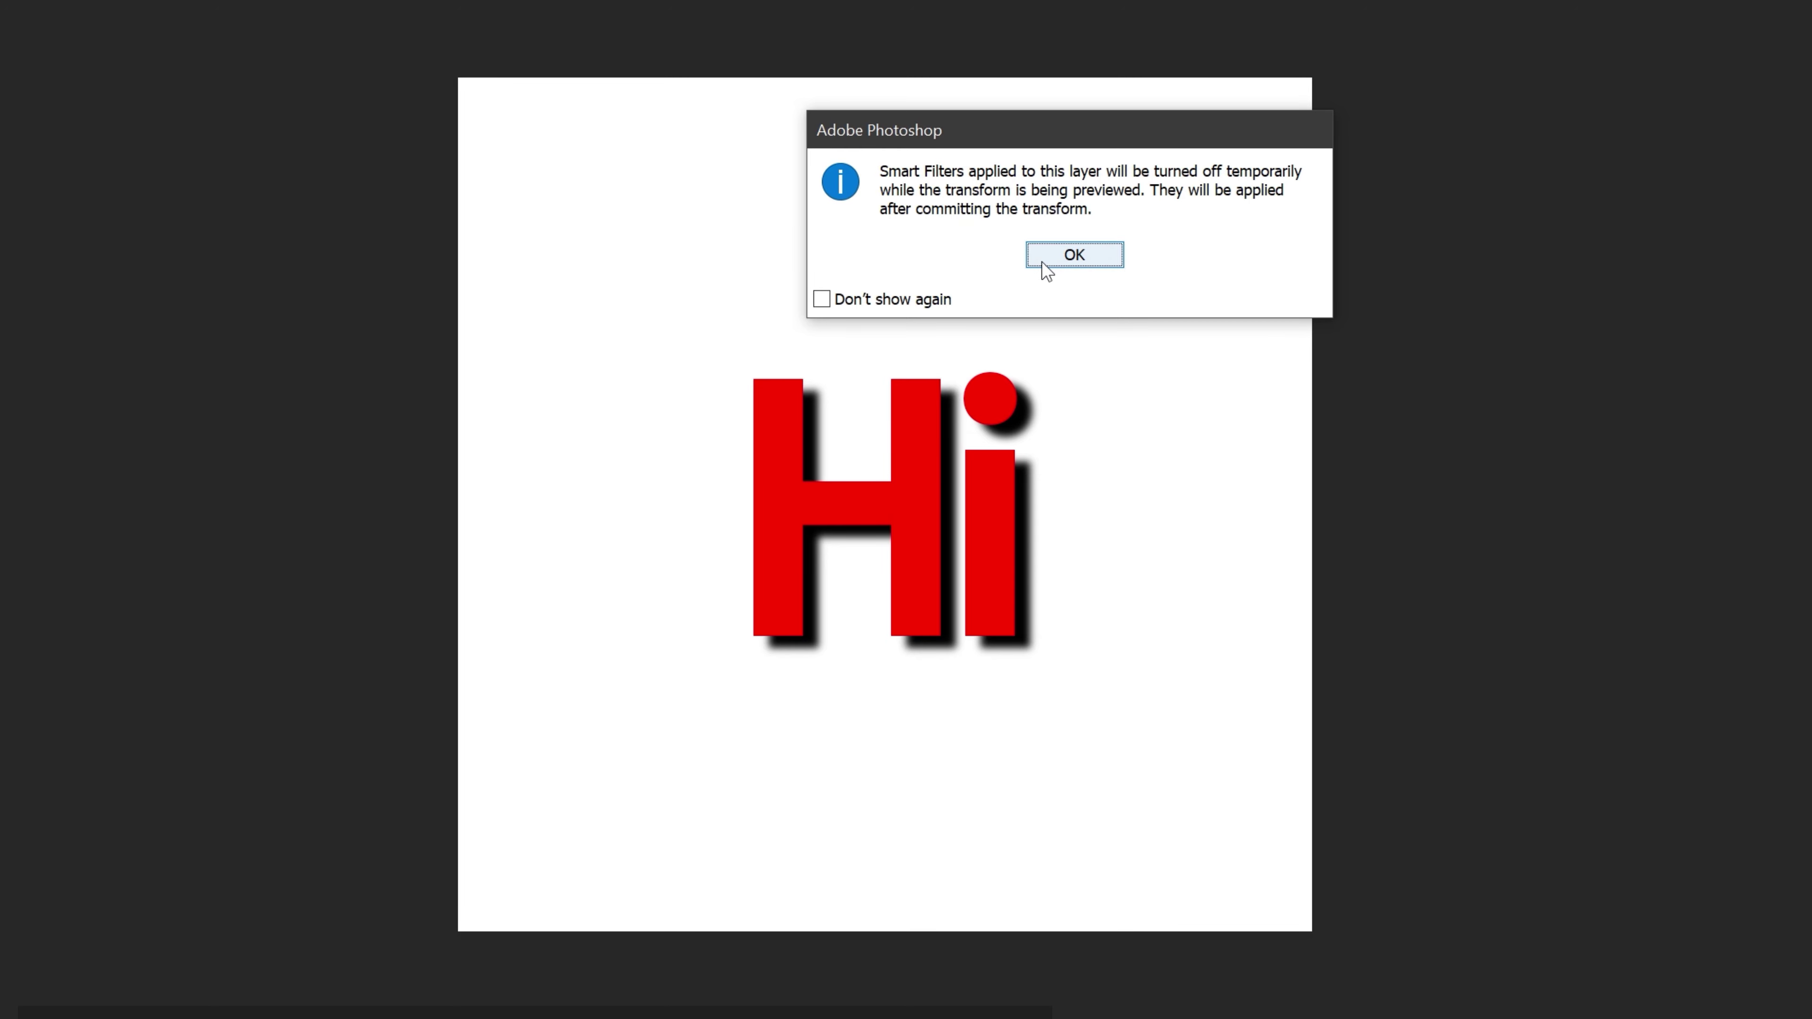
{"action": "left_click", "coordinate": [1074, 255]}
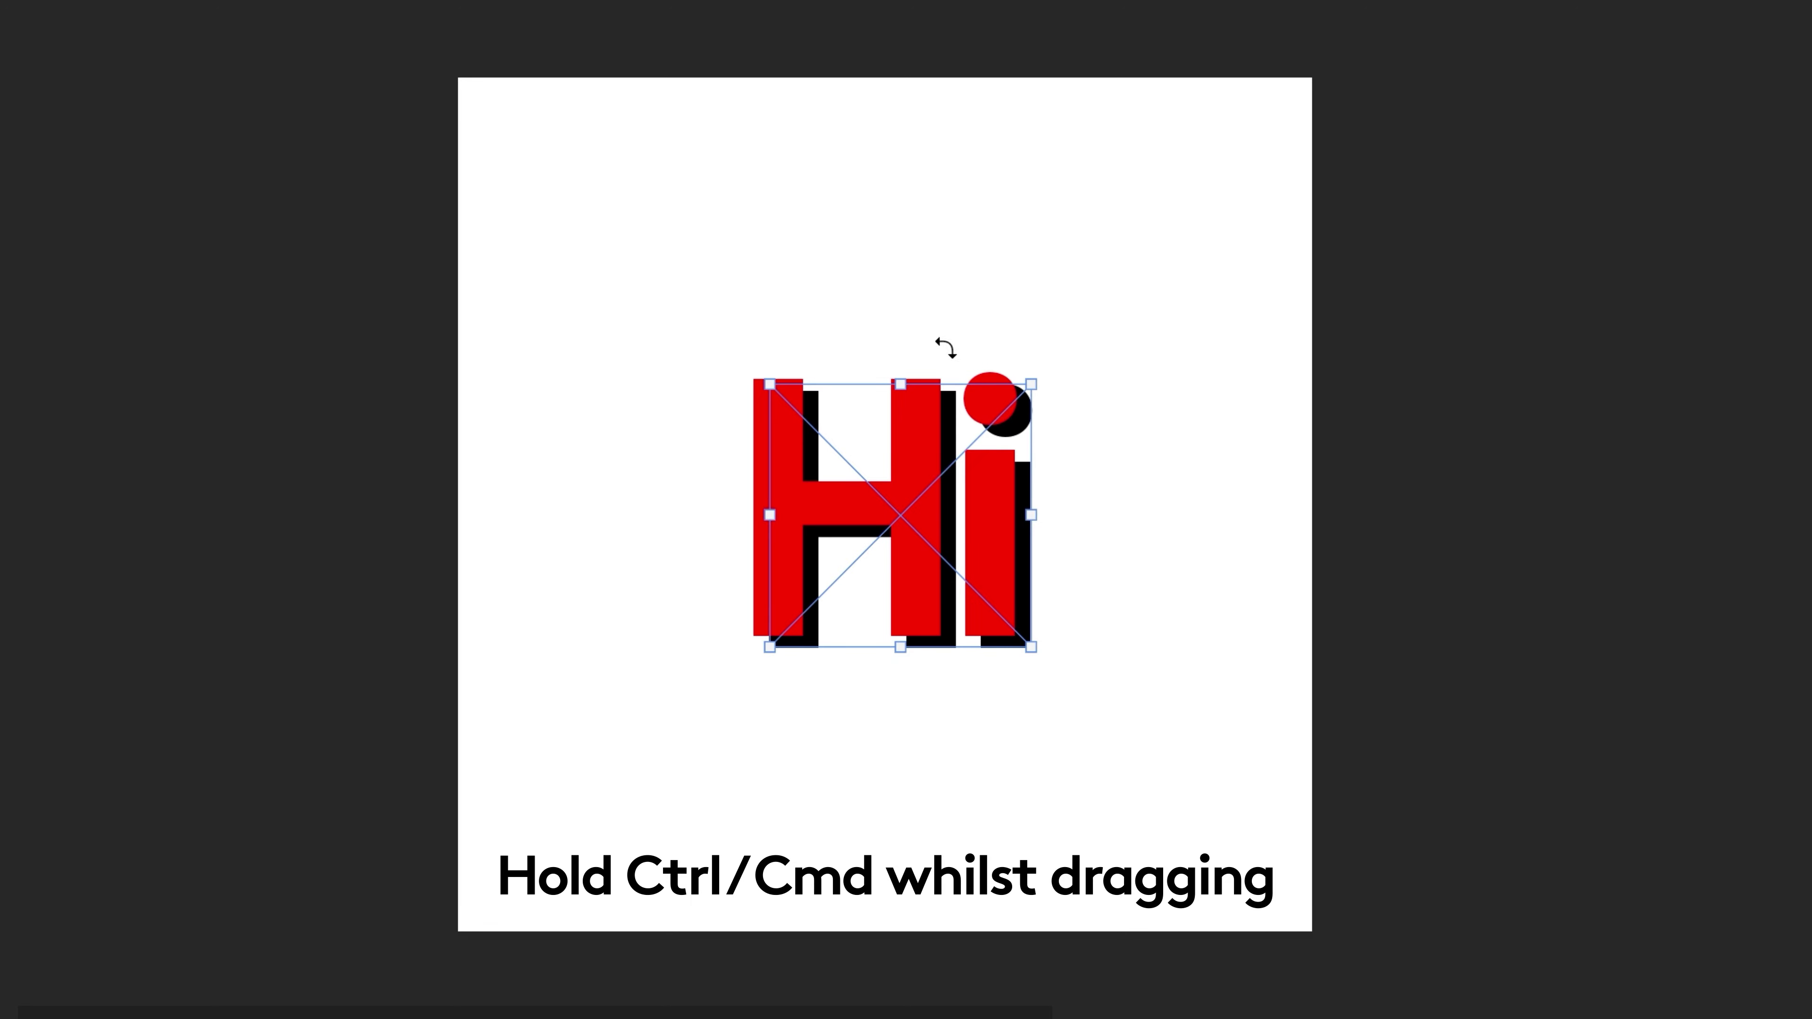
{"action": "left_click_drag", "start_coordinate": [906, 387], "coordinate": [1099, 565]}
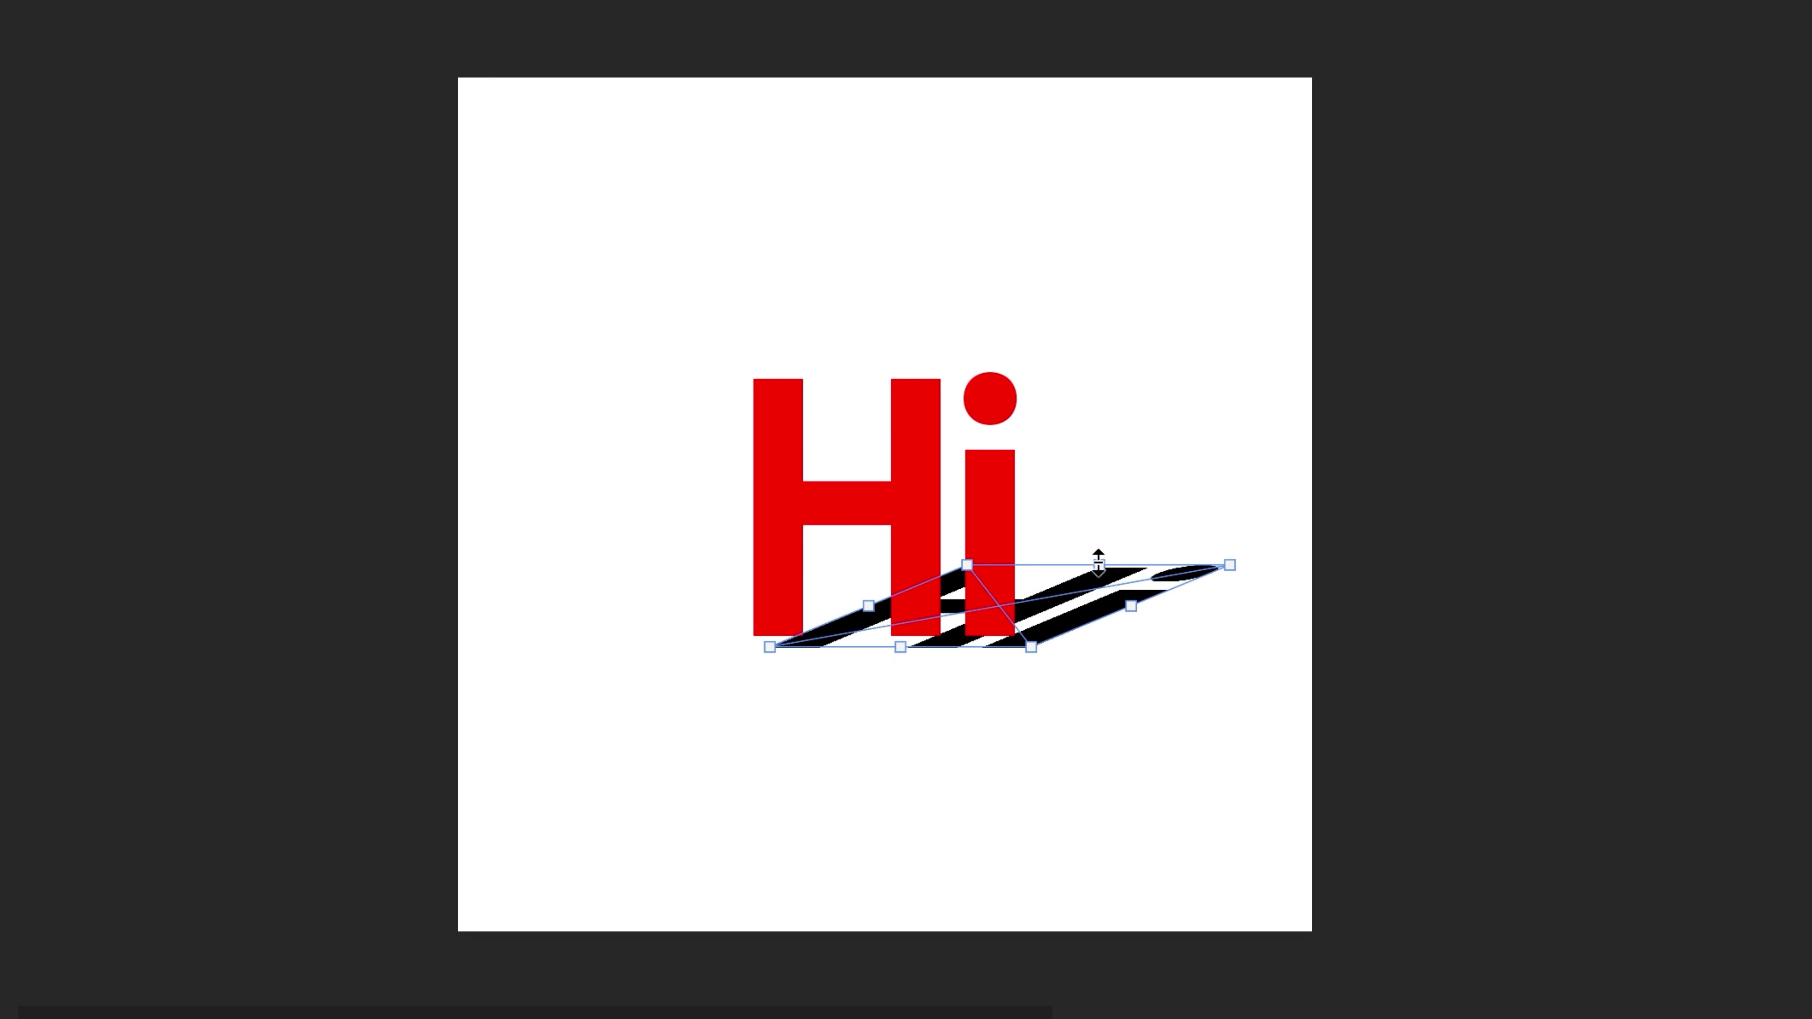
{"action": "left_click_drag", "start_coordinate": [1099, 564], "coordinate": [1133, 554]}
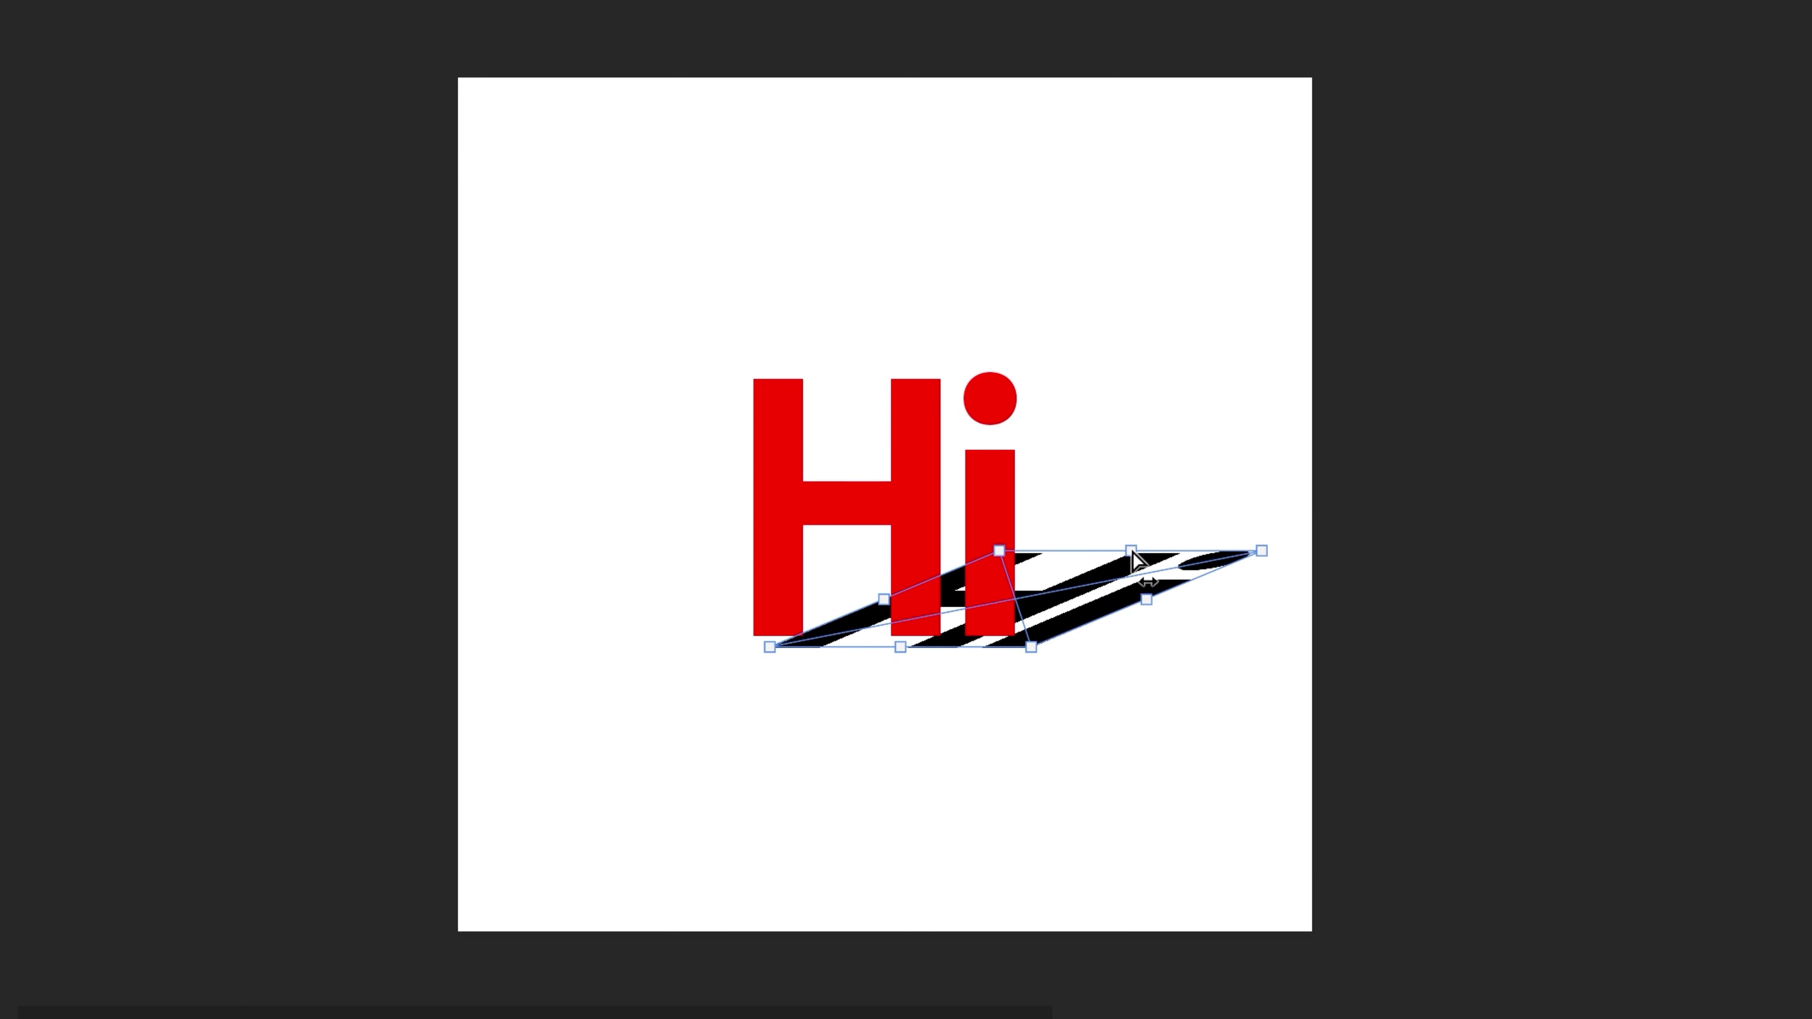
{"action": "key", "text": "Return"}
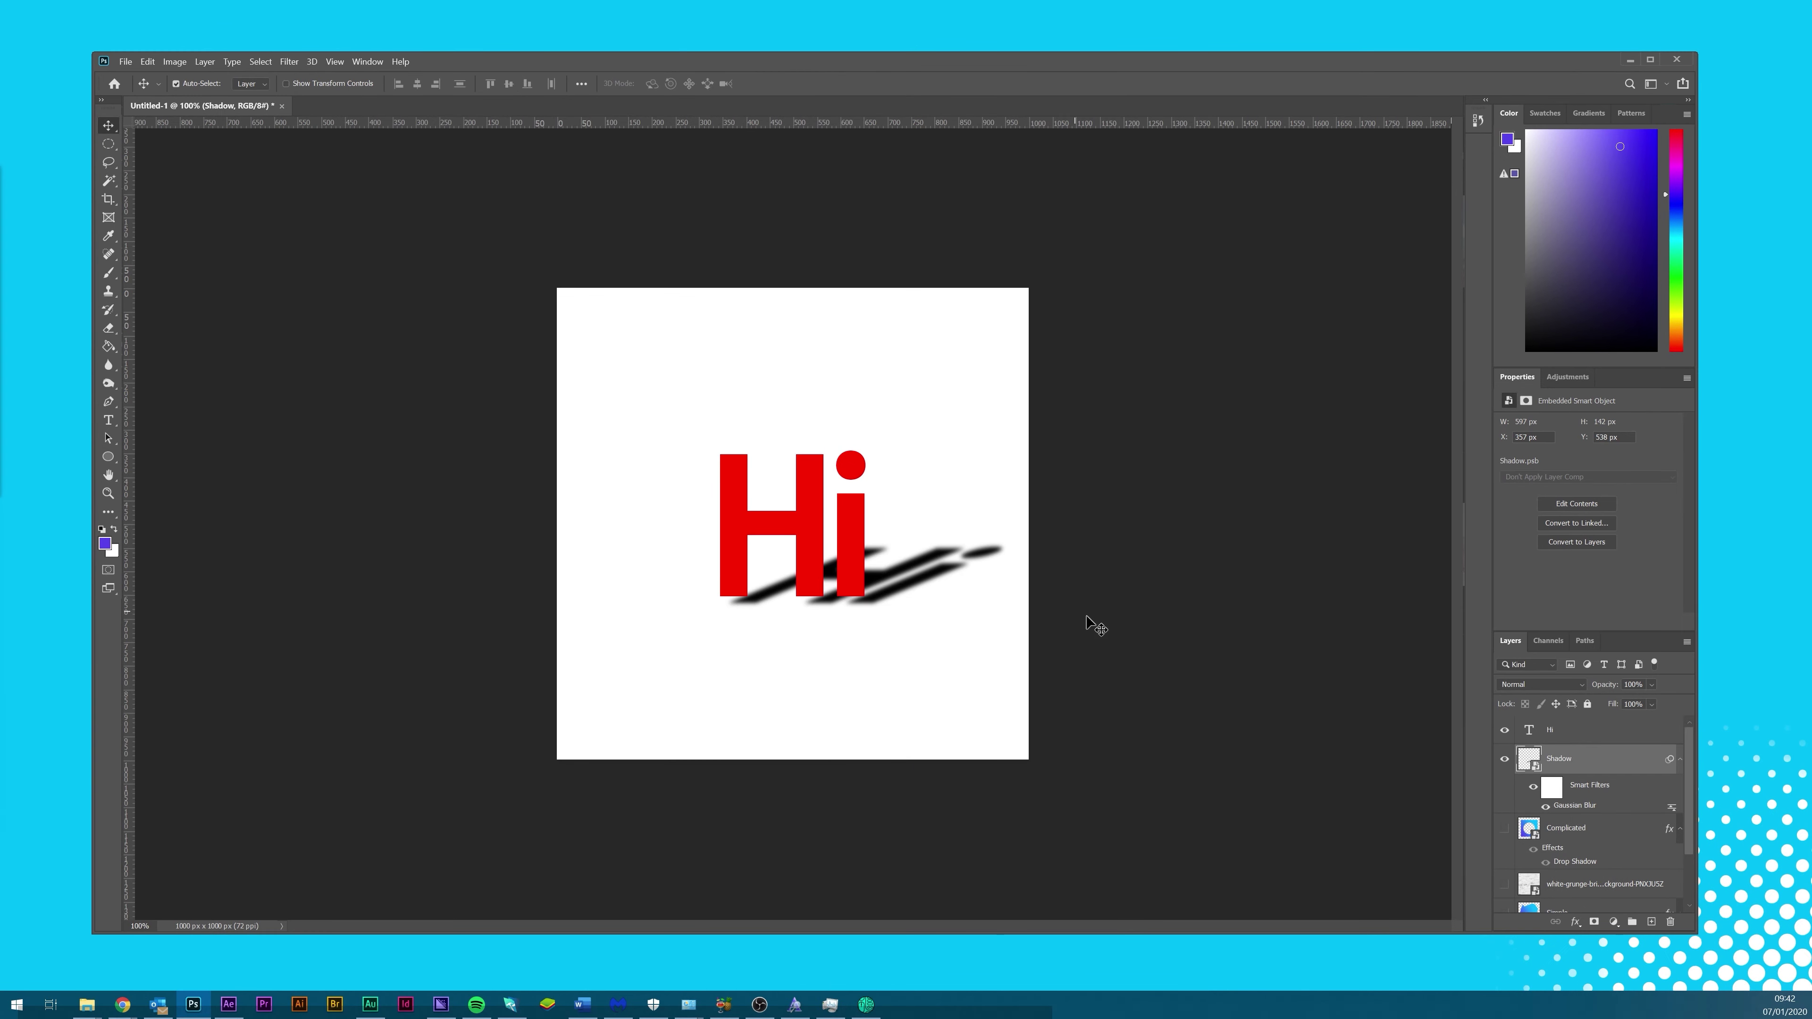
- Hide the Shadow layer's smart filters and move the slanted shadow about 15 px up and slightly left to meet the base of the red text
{"action": "left_click", "coordinate": [1534, 792]}
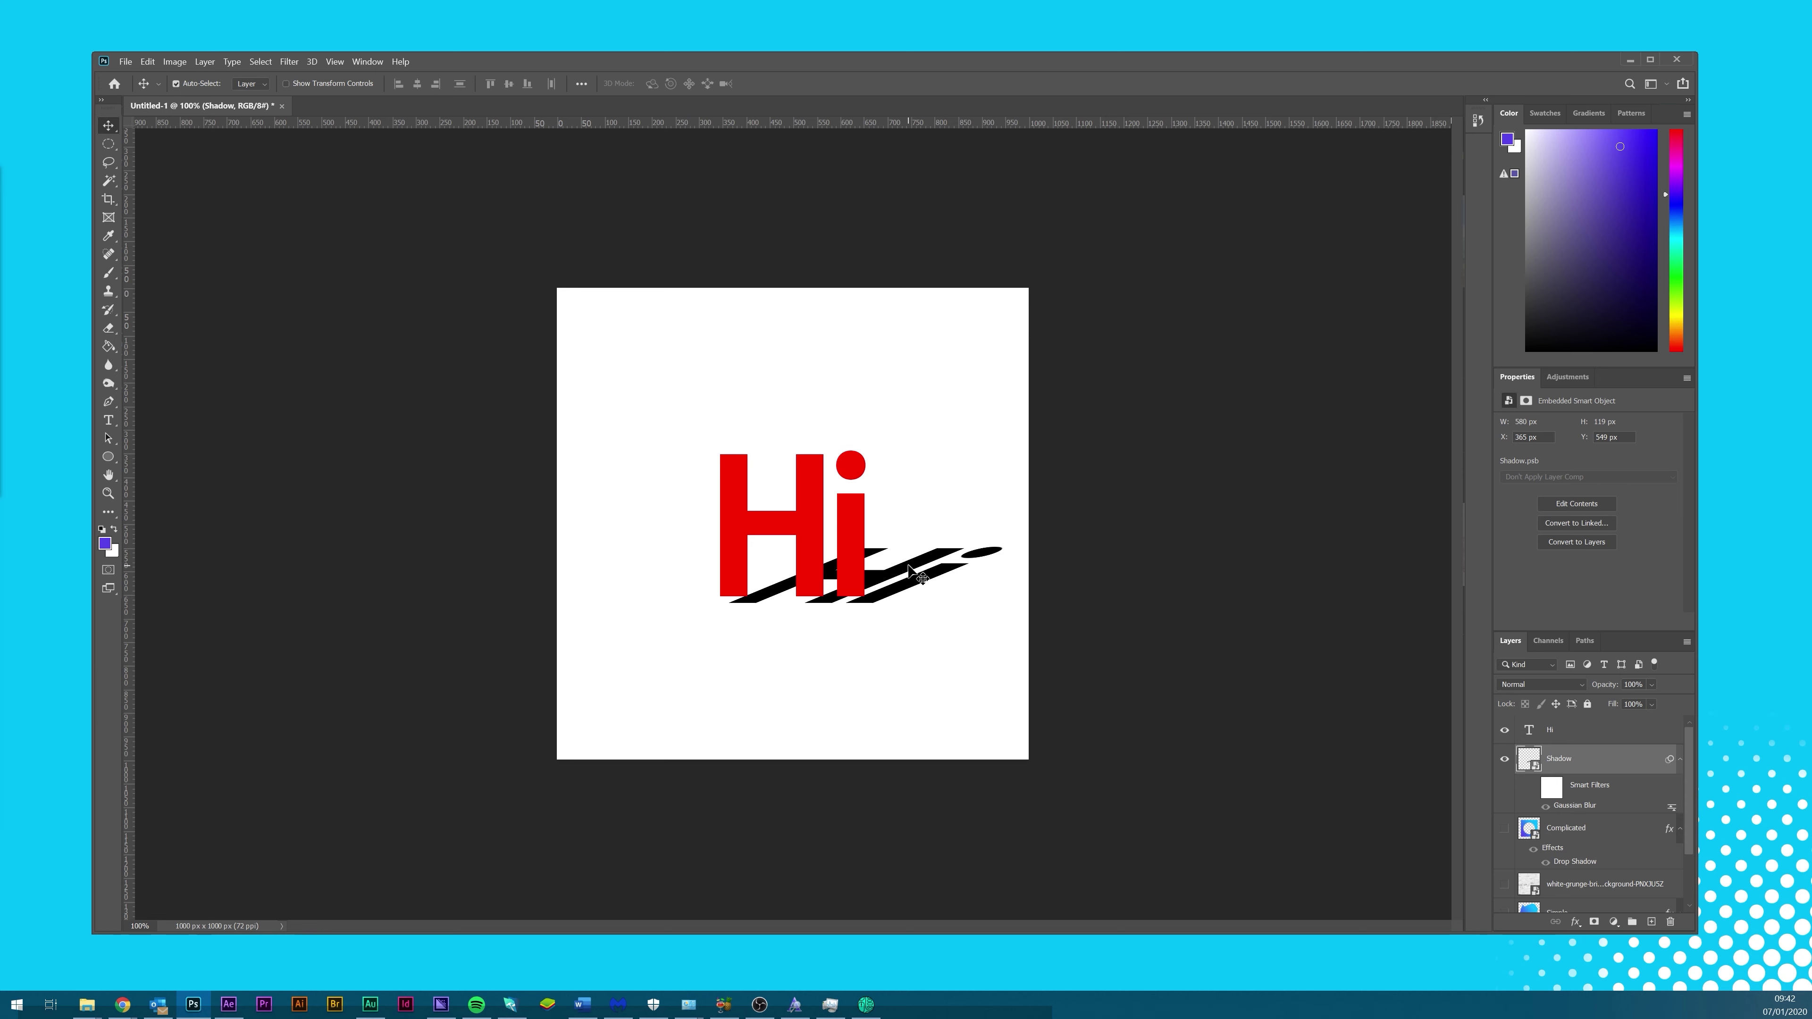
{"action": "key", "text": "ctrl+t"}
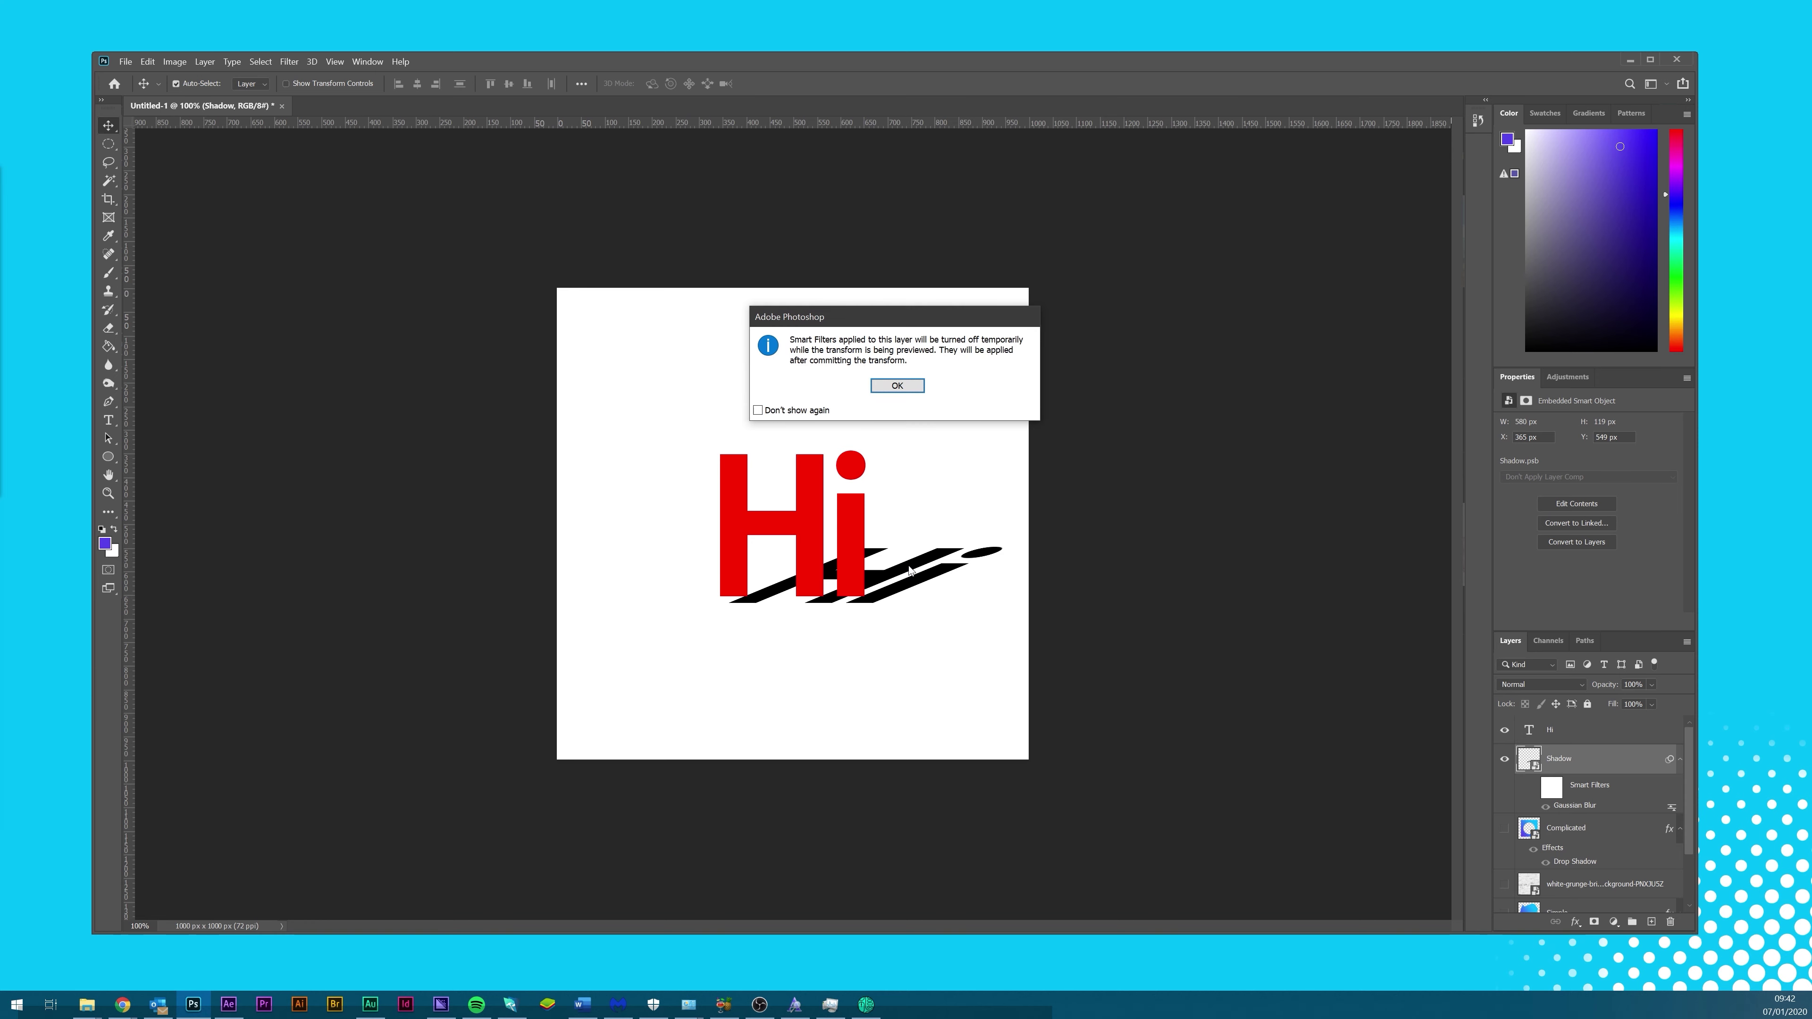
{"action": "left_click", "coordinate": [900, 385]}
{"action": "key", "text": "shift+Up"}
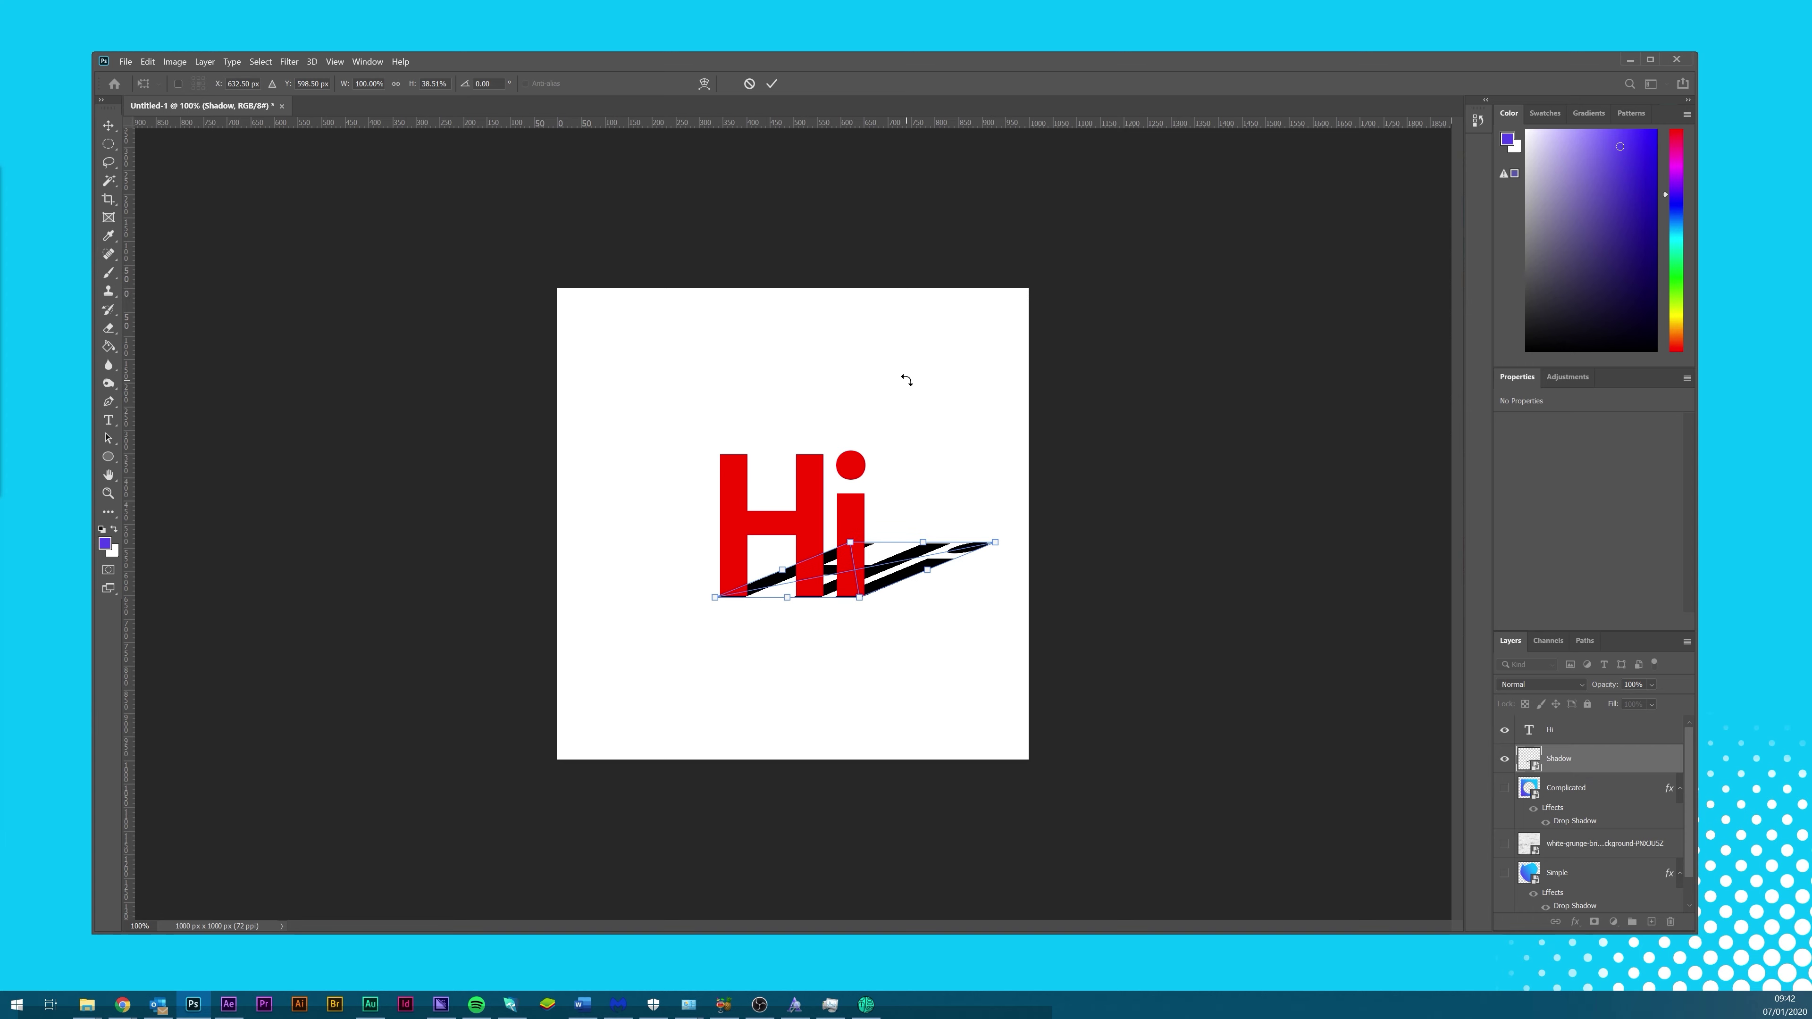
{"action": "key", "text": "Right"}
{"action": "key", "text": "Right"}
{"action": "key", "text": "Right"}
{"action": "key", "text": "Up"}
{"action": "key", "text": "Up"}
{"action": "key", "text": "Up"}
{"action": "key", "text": "Return"}
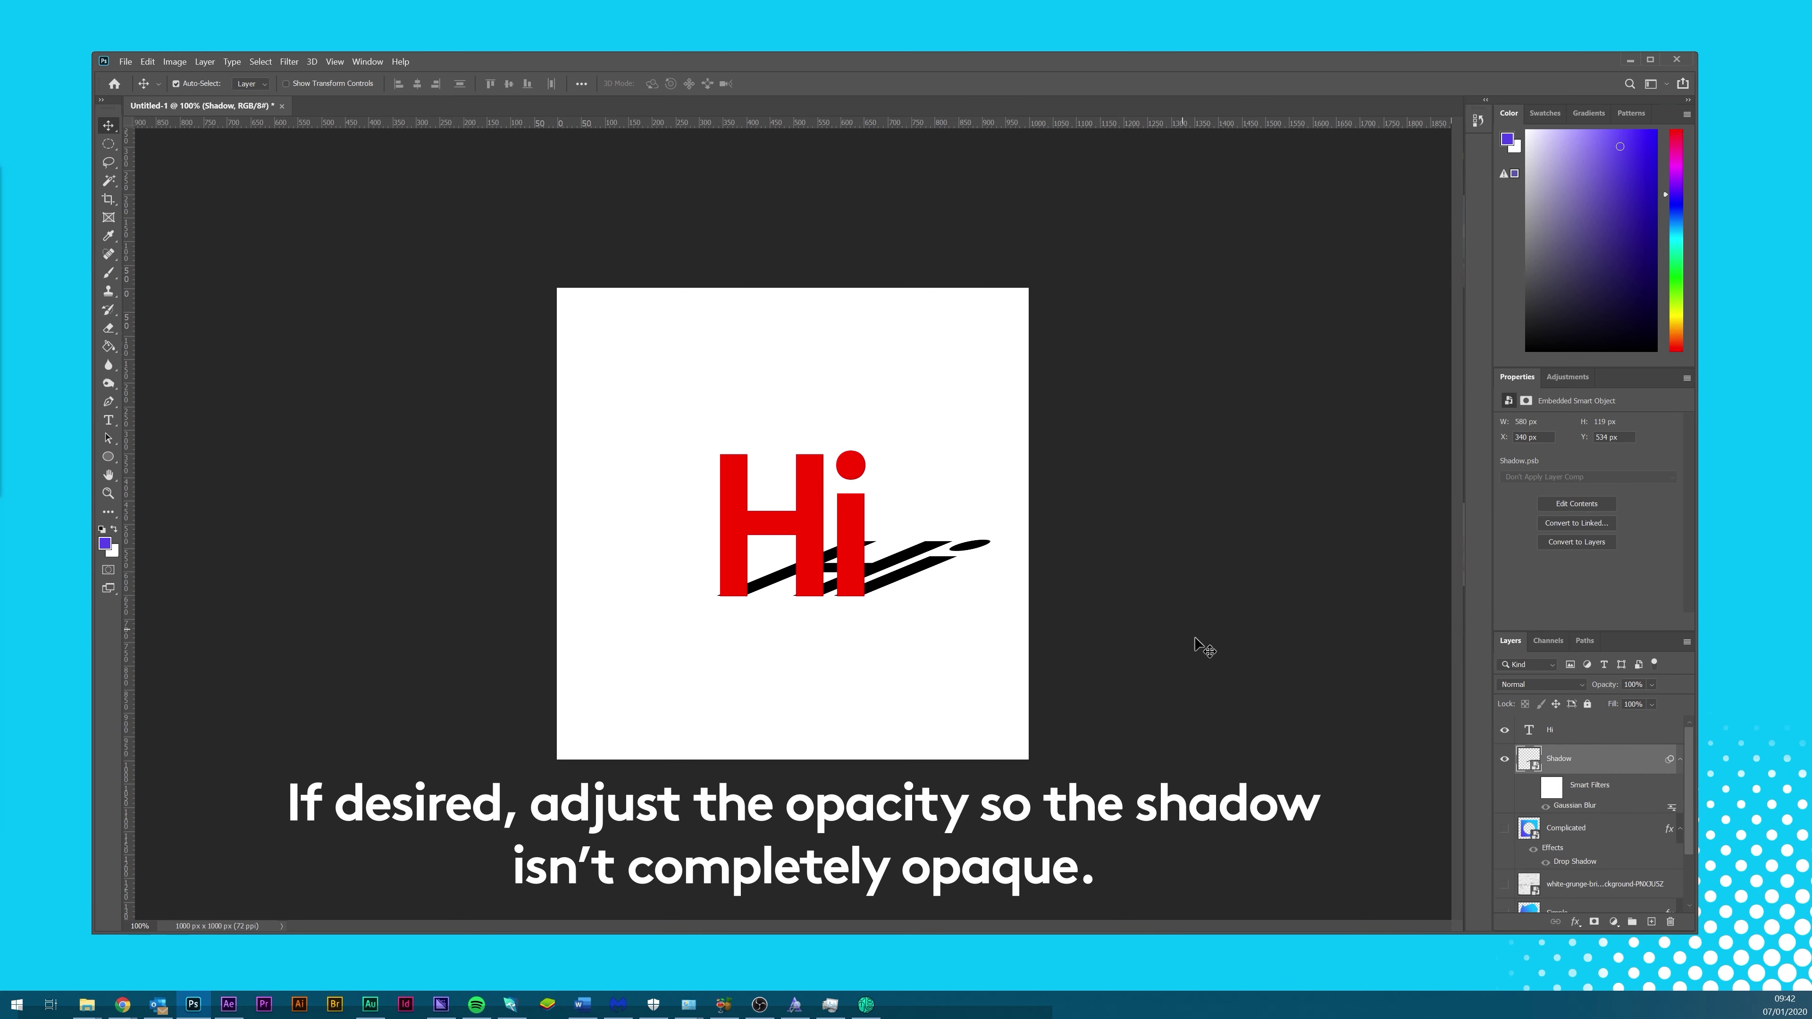
- Reduce the Shadow layer's opacity to 45%
{"action": "left_click", "coordinate": [1651, 685]}
{"action": "left_click", "coordinate": [1649, 700]}
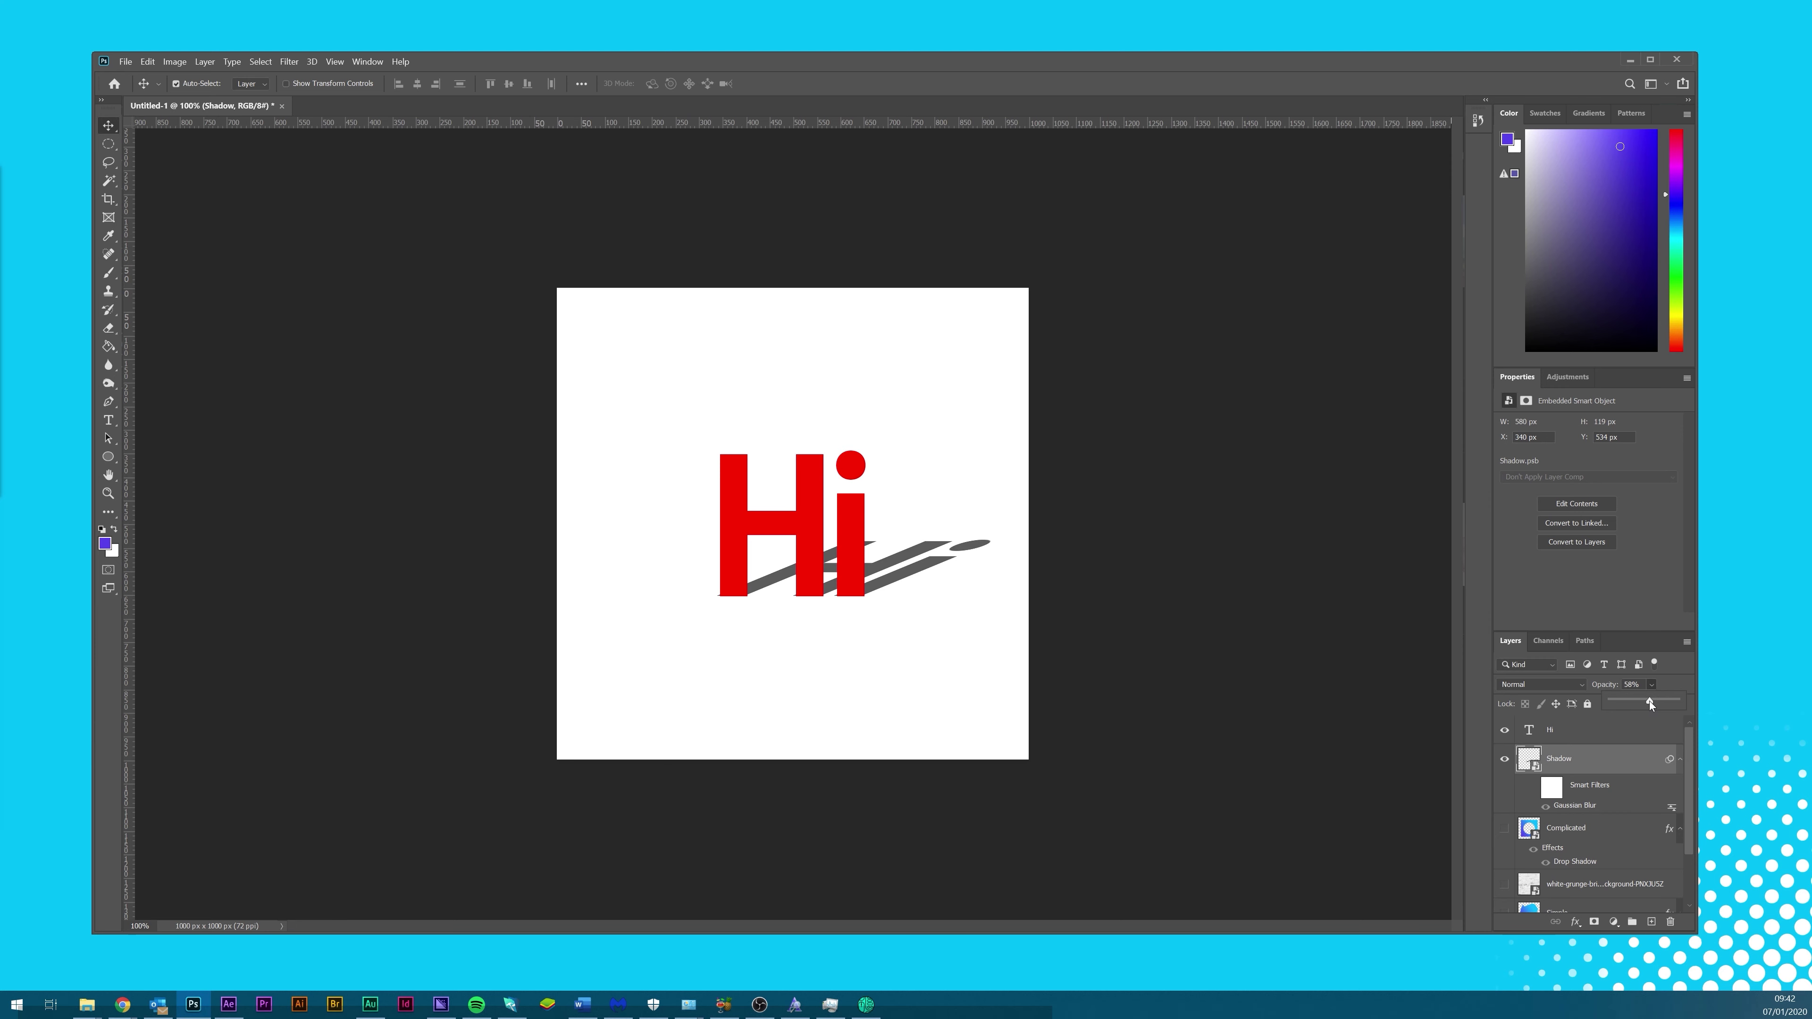
{"action": "left_click_drag", "start_coordinate": [1642, 701], "coordinate": [1640, 700]}
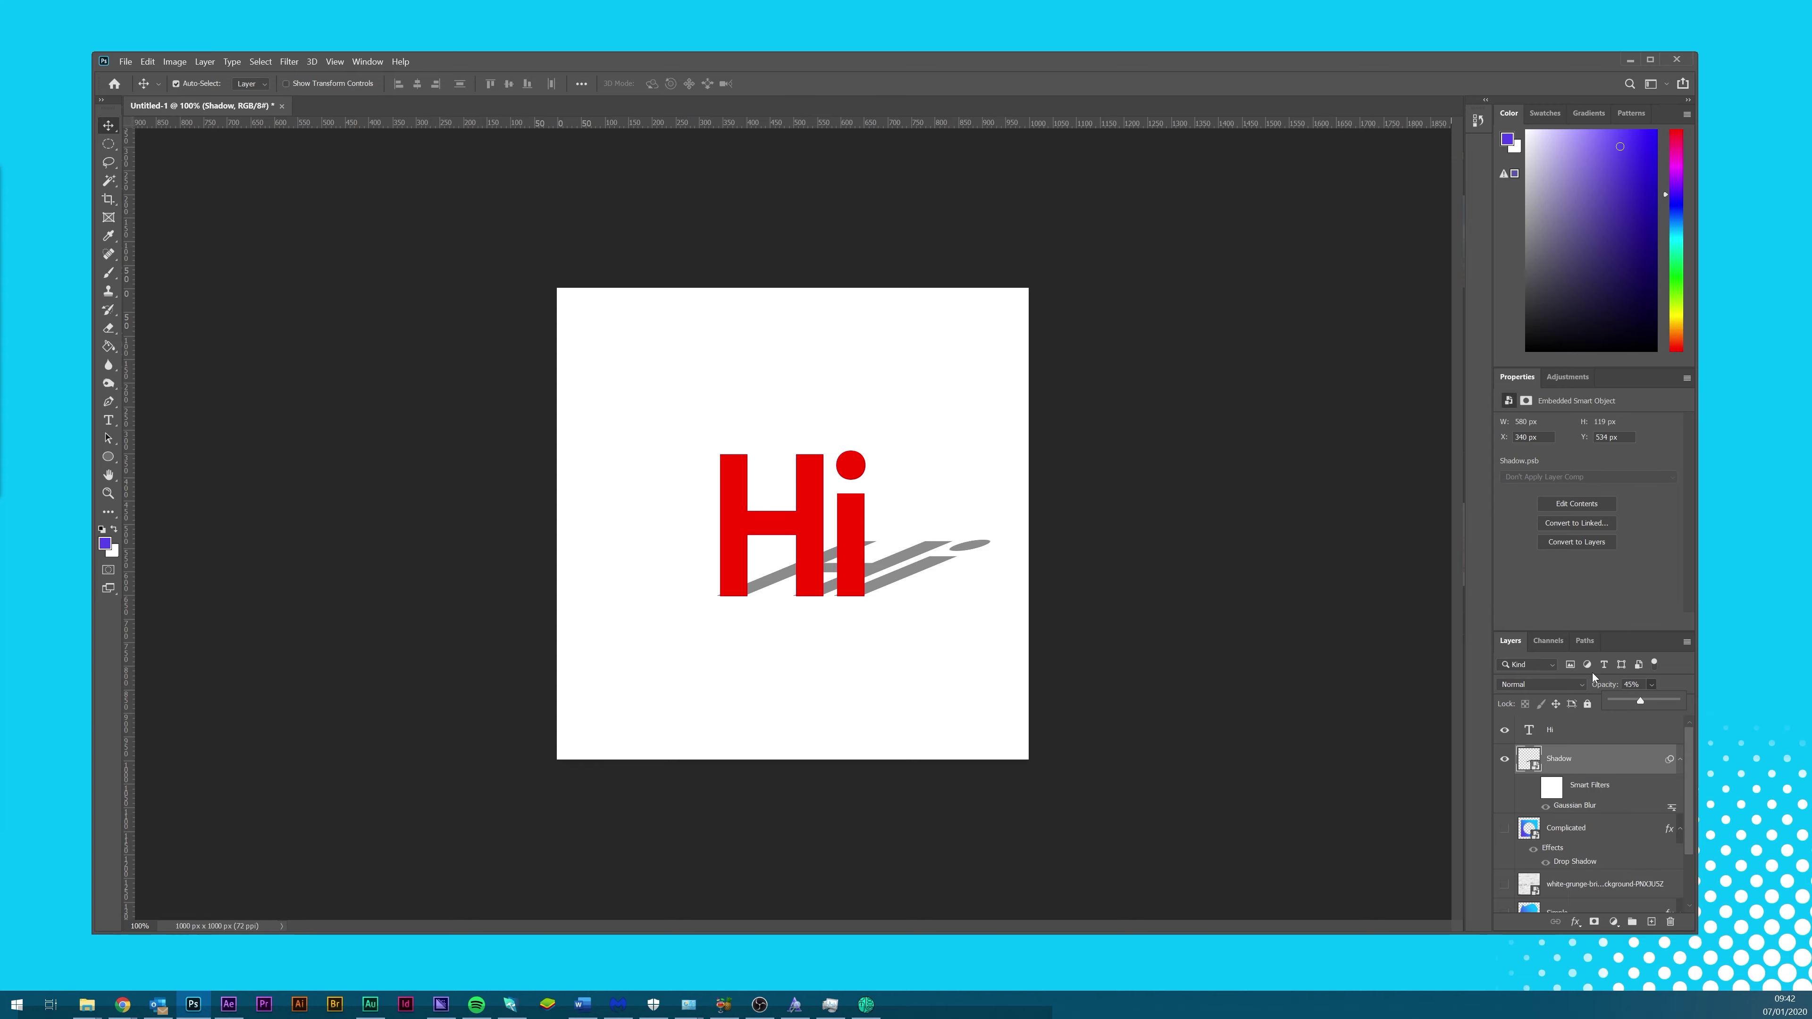
{"action": "left_click", "coordinate": [1540, 608]}
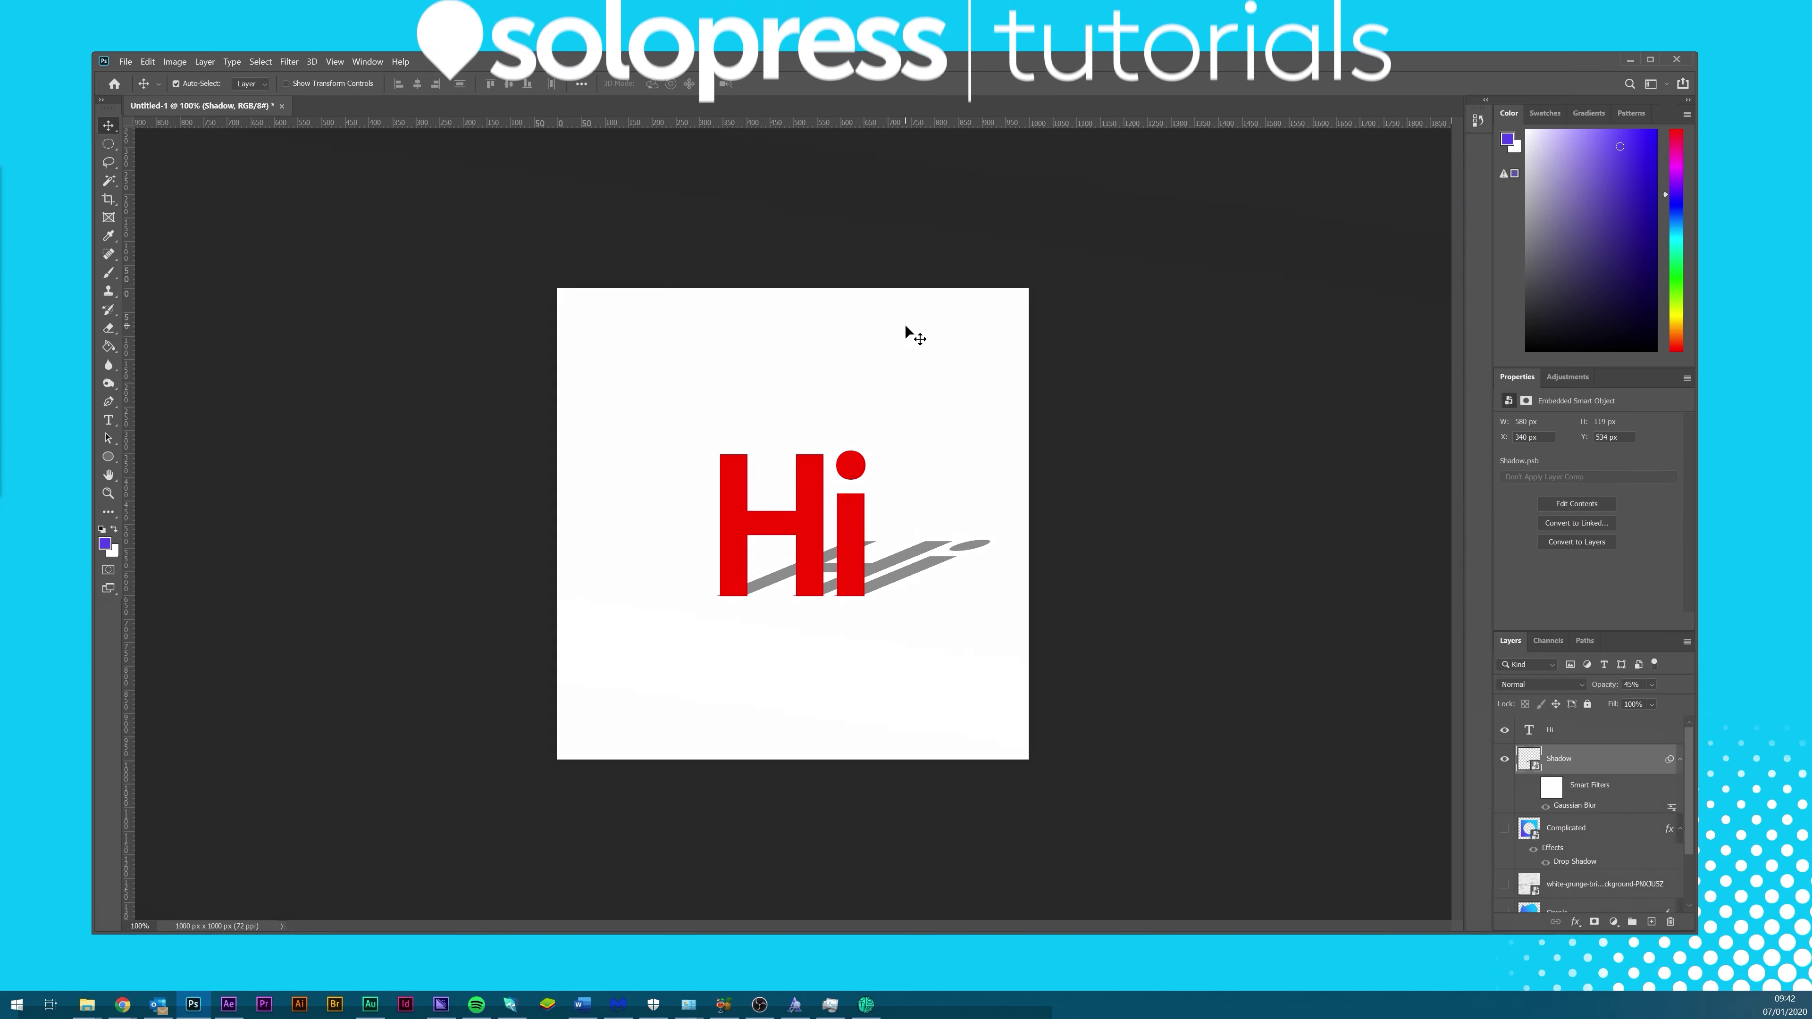